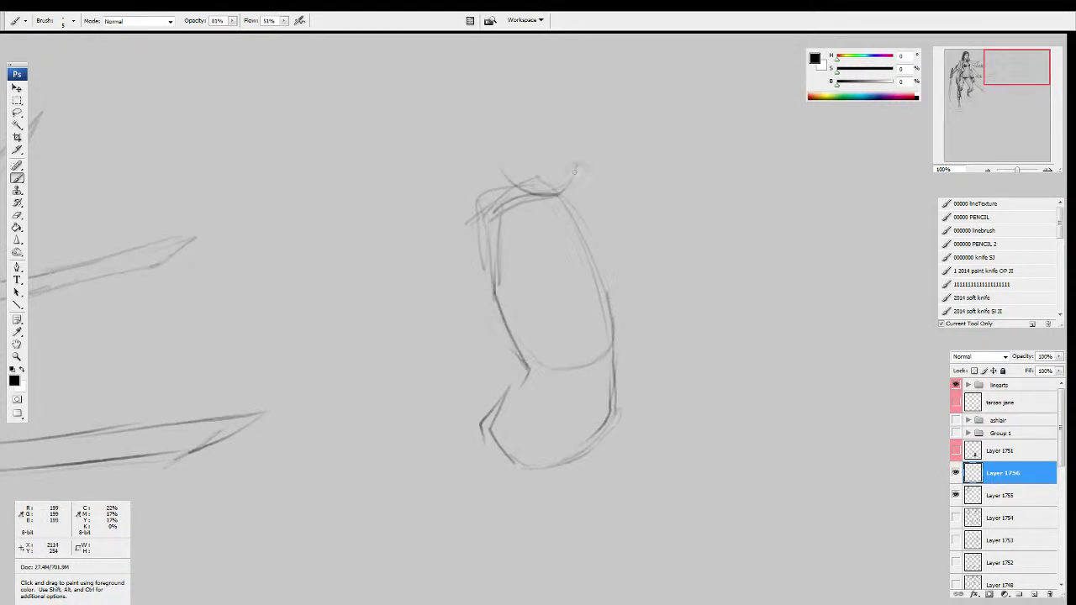
Step: Sketch the oval head above the torso and darken the front body contour from the shoulder down to the pelvis
mouse_move(508, 139)
left_mouse_down()
mouse_move(581, 160)
mouse_move(517, 180)
left_mouse_up()
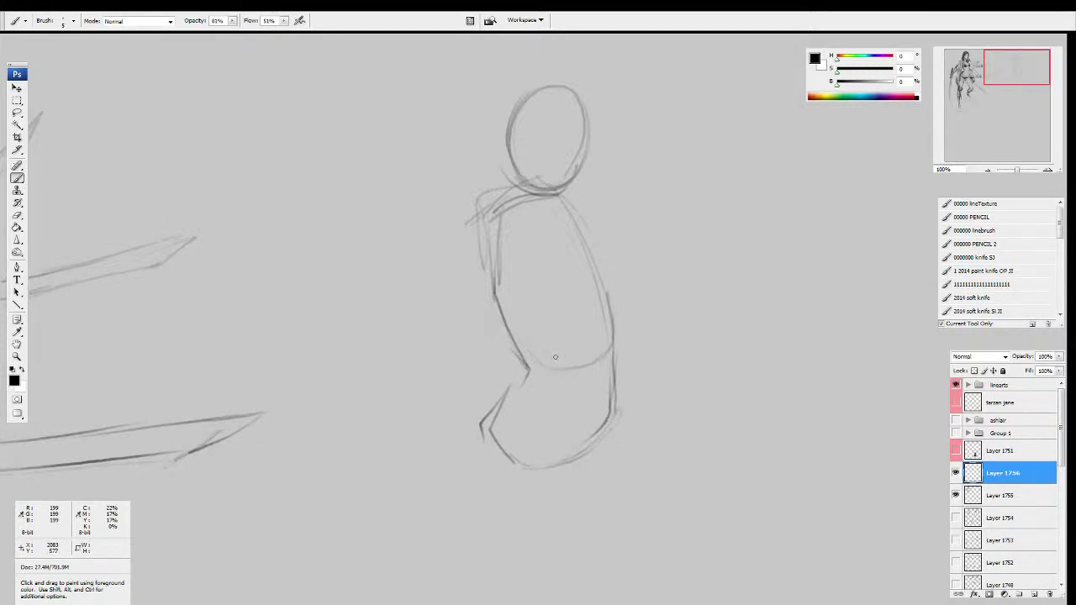
left_click_drag(545, 375, 537, 366)
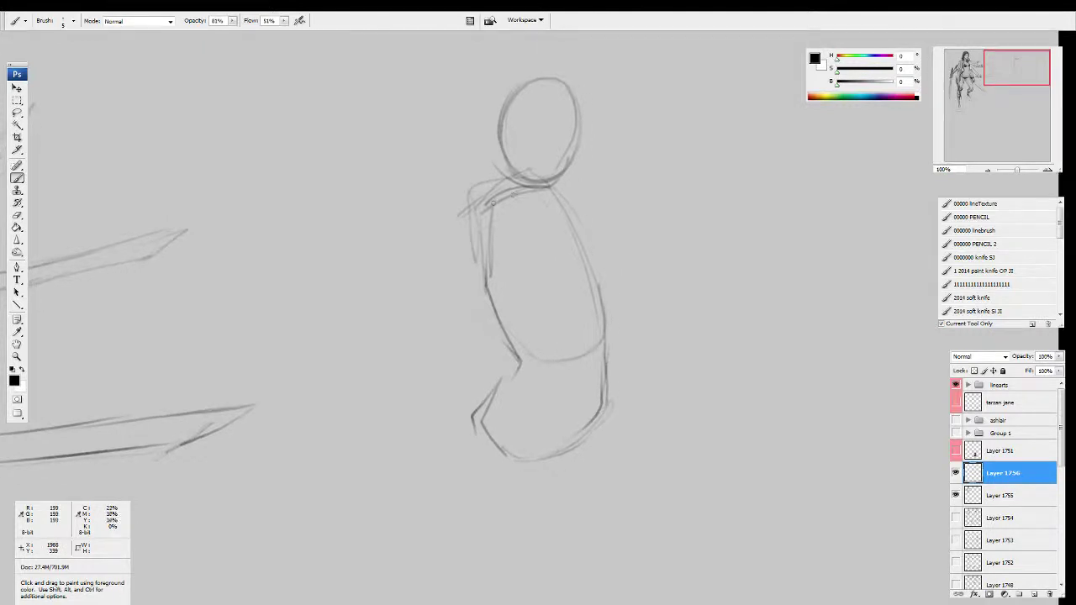
left_click_drag(487, 204, 535, 190)
mouse_move(534, 190)
left_mouse_down()
mouse_move(487, 204)
mouse_move(501, 301)
mouse_move(525, 339)
left_mouse_up()
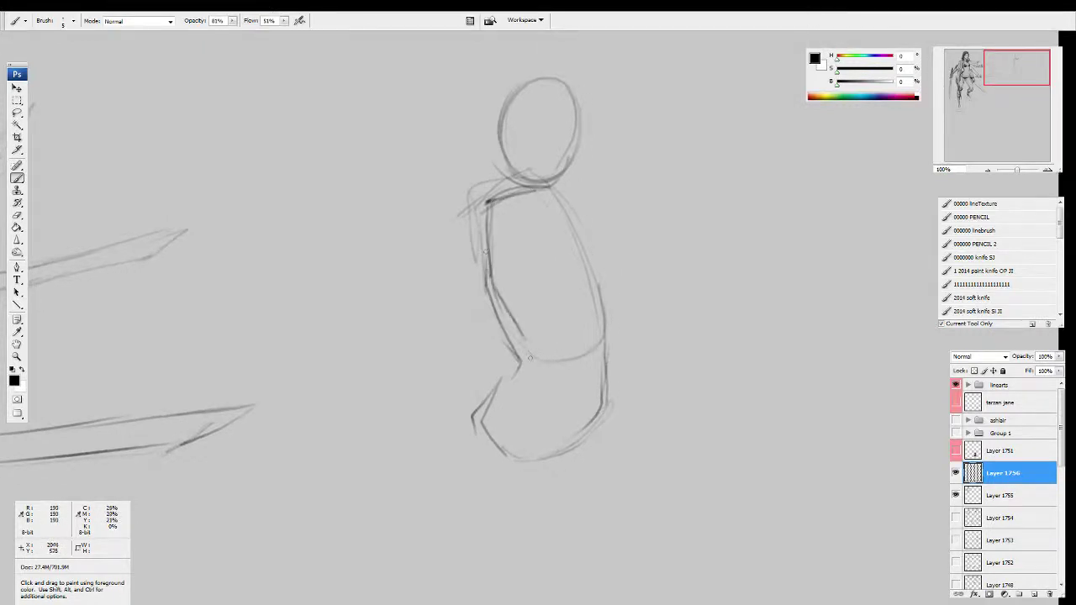
left_click_drag(506, 403, 509, 393)
mouse_move(508, 301)
left_mouse_down()
mouse_move(528, 348)
mouse_move(487, 401)
mouse_move(517, 452)
left_mouse_up()
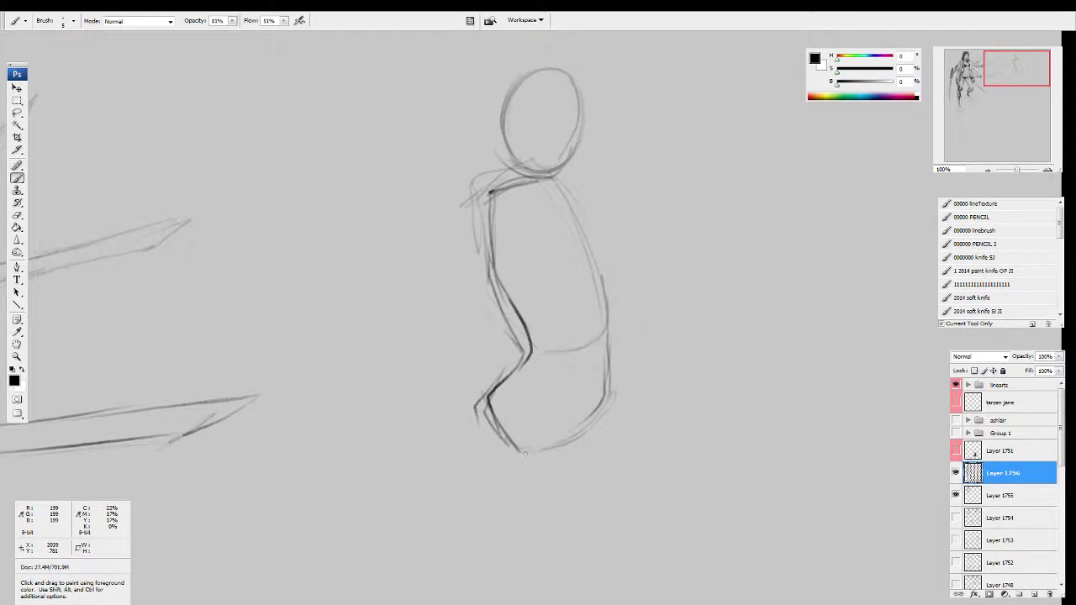
Step: Strengthen the back contour and sketch the shoulder, upper arm and bent forearm lines at the front of the torso
left_click_drag(494, 197, 498, 264)
mouse_move(502, 197)
left_mouse_down()
mouse_move(554, 182)
mouse_move(600, 312)
left_mouse_up()
mouse_move(519, 182)
left_mouse_down()
mouse_move(507, 247)
mouse_move(478, 192)
mouse_move(496, 267)
left_mouse_up()
left_click_drag(483, 227, 486, 345)
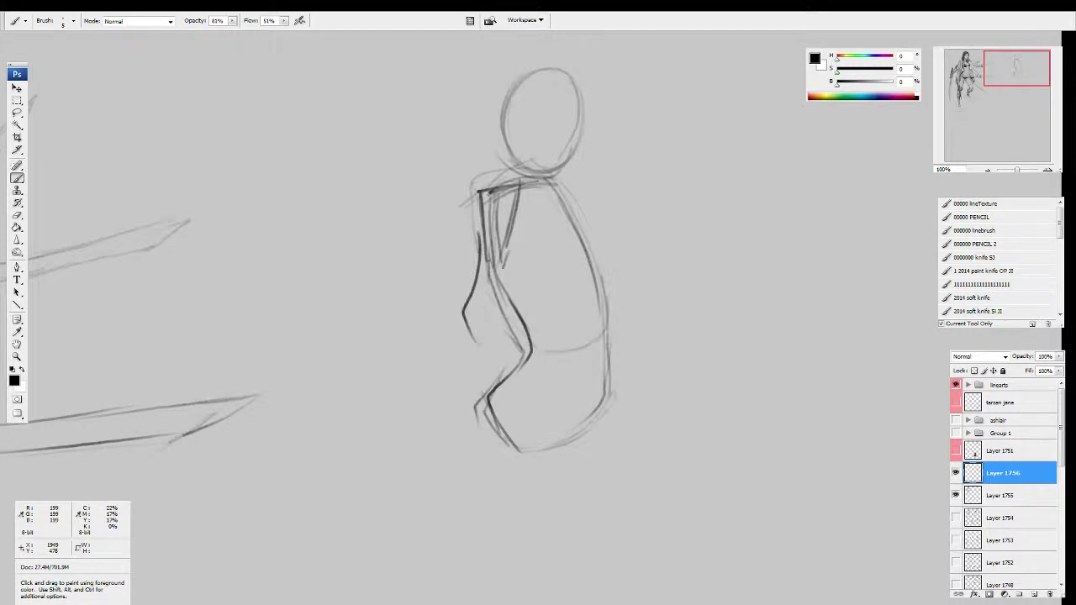
left_click_drag(502, 270, 484, 353)
left_click_drag(536, 182, 508, 254)
mouse_move(553, 180)
left_mouse_down()
mouse_move(555, 215)
mouse_move(572, 215)
mouse_move(587, 253)
left_mouse_up()
left_click_drag(611, 344, 618, 324)
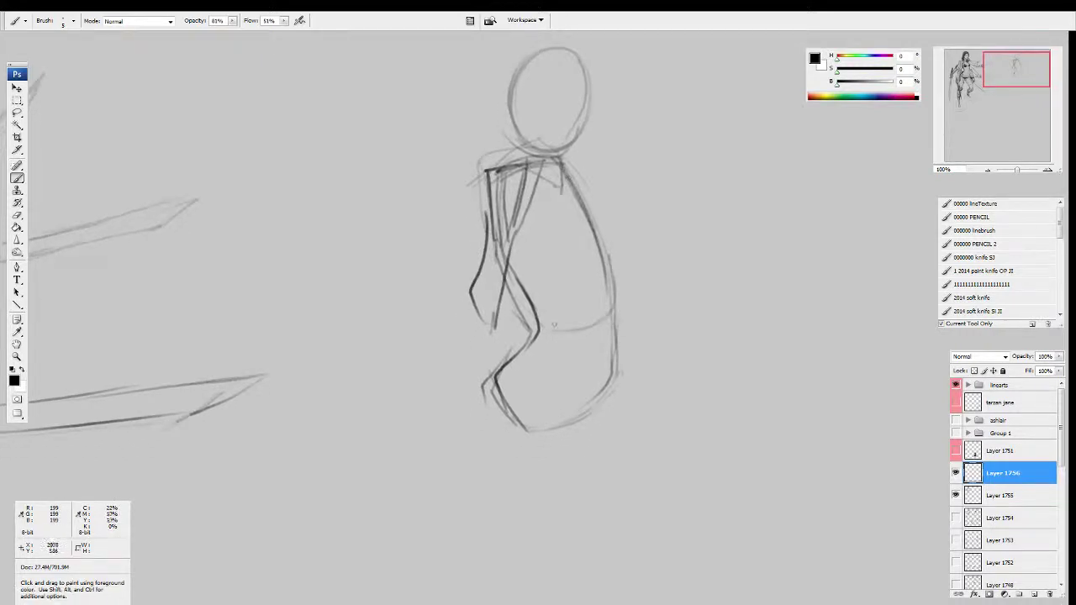
Step: Sketch the lower curve of the pelvis and the front and rear thigh lines beneath it
mouse_move(507, 267)
left_mouse_down()
mouse_move(528, 353)
mouse_move(498, 383)
mouse_move(530, 427)
mouse_move(587, 415)
mouse_move(617, 375)
left_mouse_up()
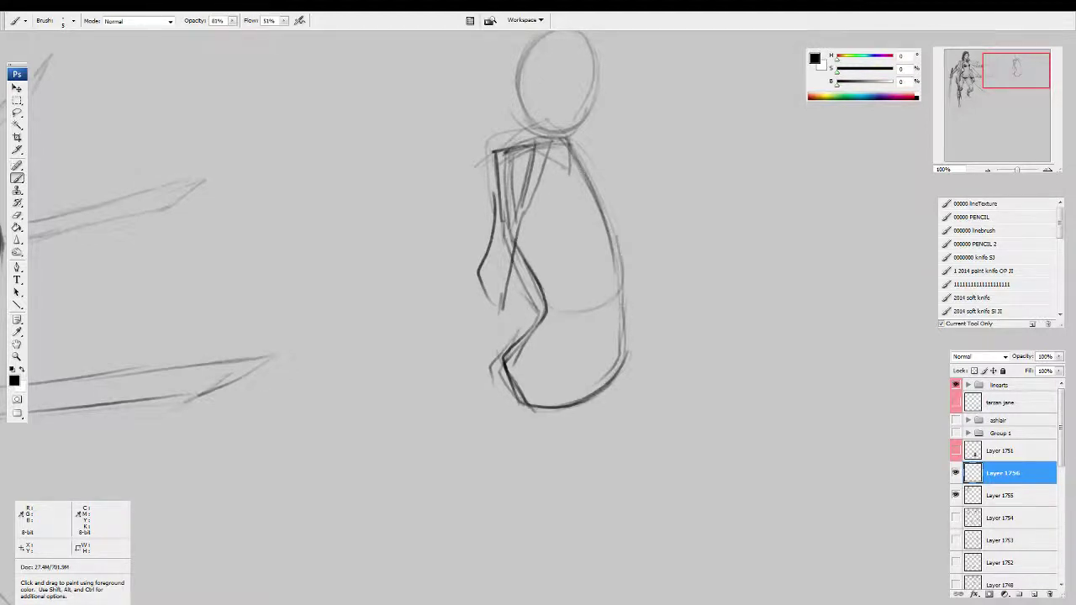
mouse_move(607, 344)
left_mouse_down()
mouse_move(566, 329)
mouse_move(564, 249)
left_mouse_up()
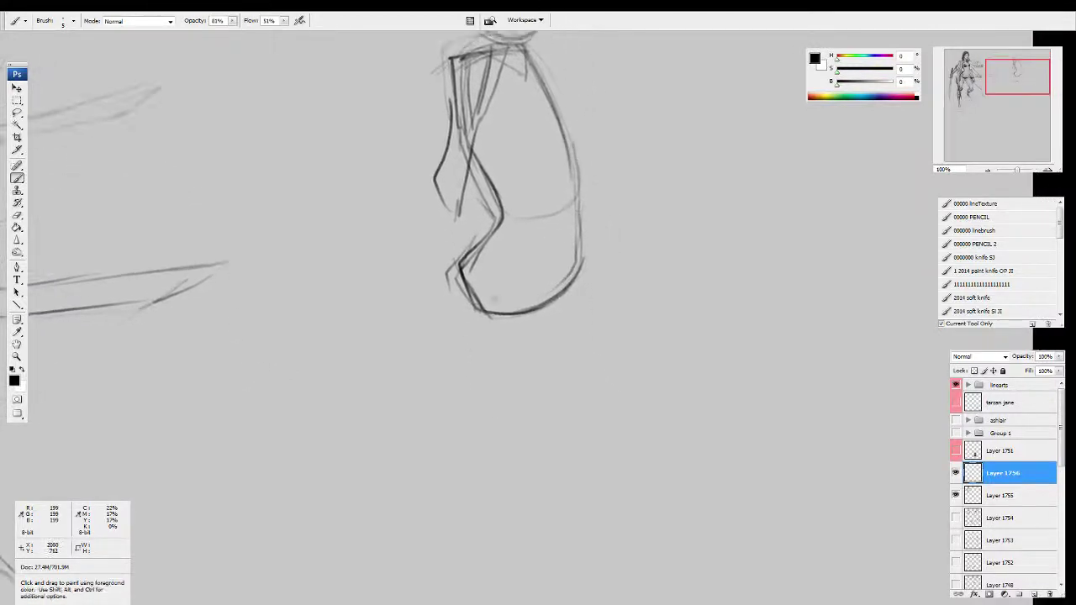
left_click_drag(460, 267, 463, 375)
mouse_move(450, 280)
left_mouse_down()
mouse_move(476, 449)
mouse_move(506, 313)
left_mouse_up()
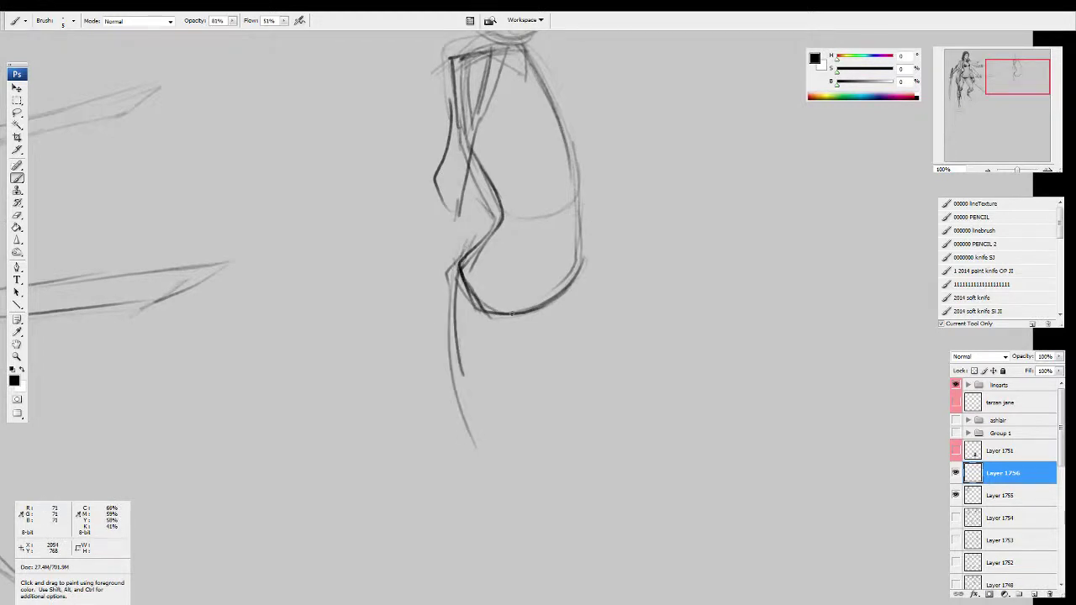
left_click_drag(586, 270, 556, 344)
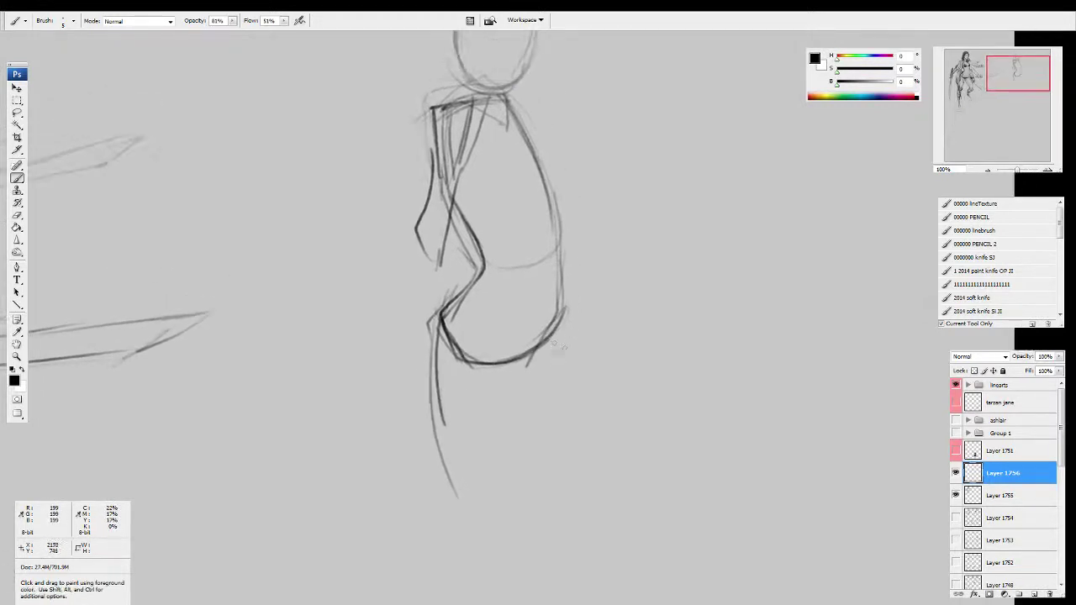
left_click_drag(566, 305, 519, 462)
left_click_drag(542, 424, 547, 413)
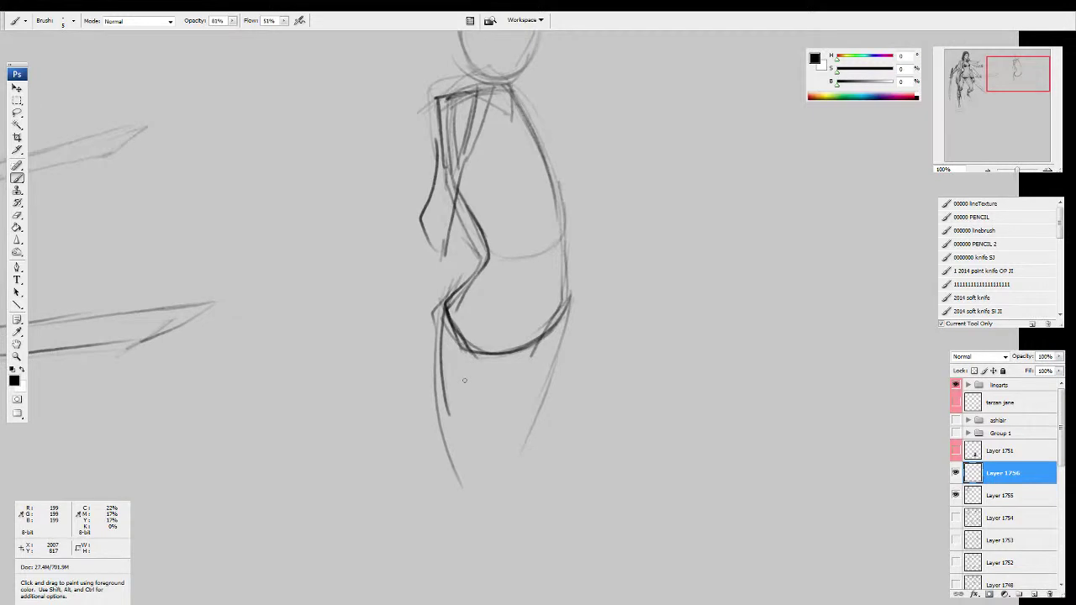
Step: Erase the pelvis base and front thigh lines, and redraw a softer front contour from the waist to the hip
key("e")
left_click_drag(431, 331, 456, 464)
mouse_move(470, 338)
left_mouse_down()
mouse_move(499, 356)
mouse_move(555, 336)
mouse_move(555, 353)
left_mouse_up()
key("b")
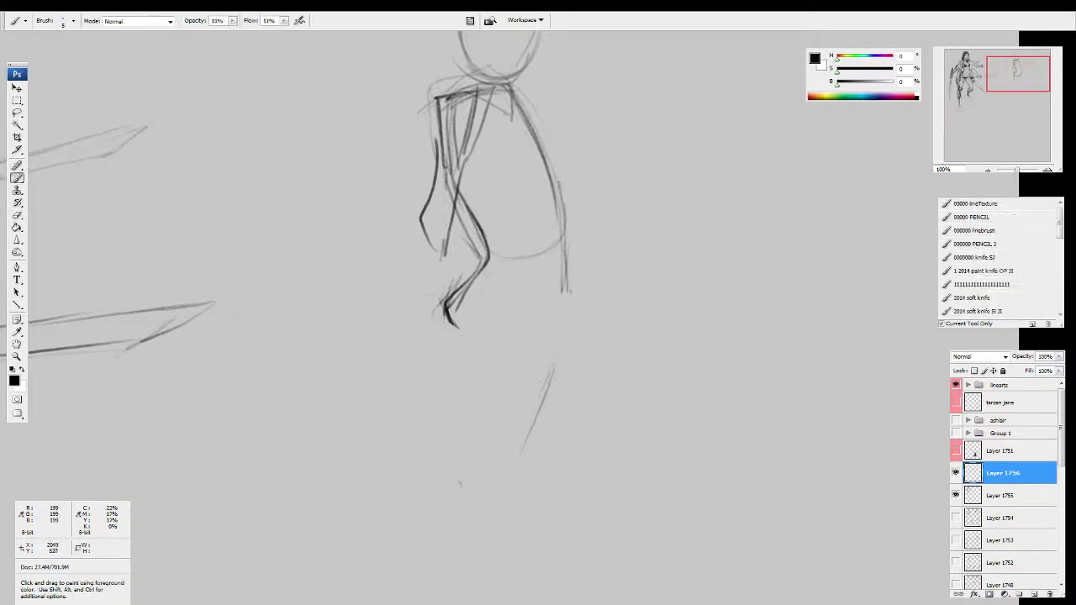
key("e")
left_click_drag(486, 239, 450, 321)
key("b")
mouse_move(471, 216)
left_mouse_down()
mouse_move(477, 267)
mouse_move(446, 330)
left_mouse_up()
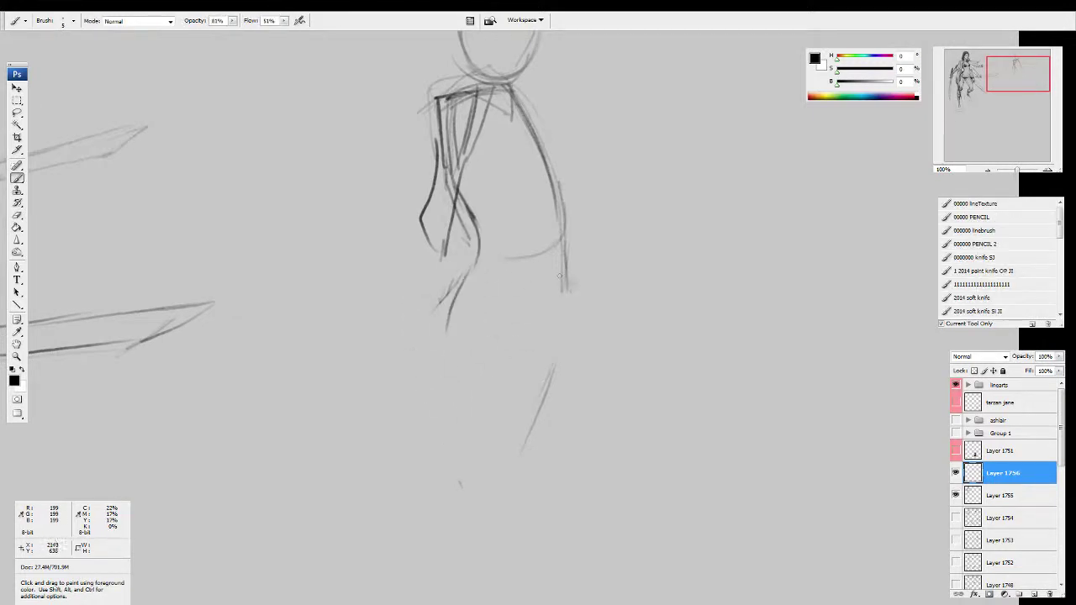
Step: Erase the leftover rear thigh line and redraw the buttock contour with an outward curve
key("e")
left_click_drag(574, 288, 514, 443)
key("b")
mouse_move(568, 269)
left_mouse_down()
mouse_move(571, 320)
mouse_move(553, 342)
left_mouse_up()
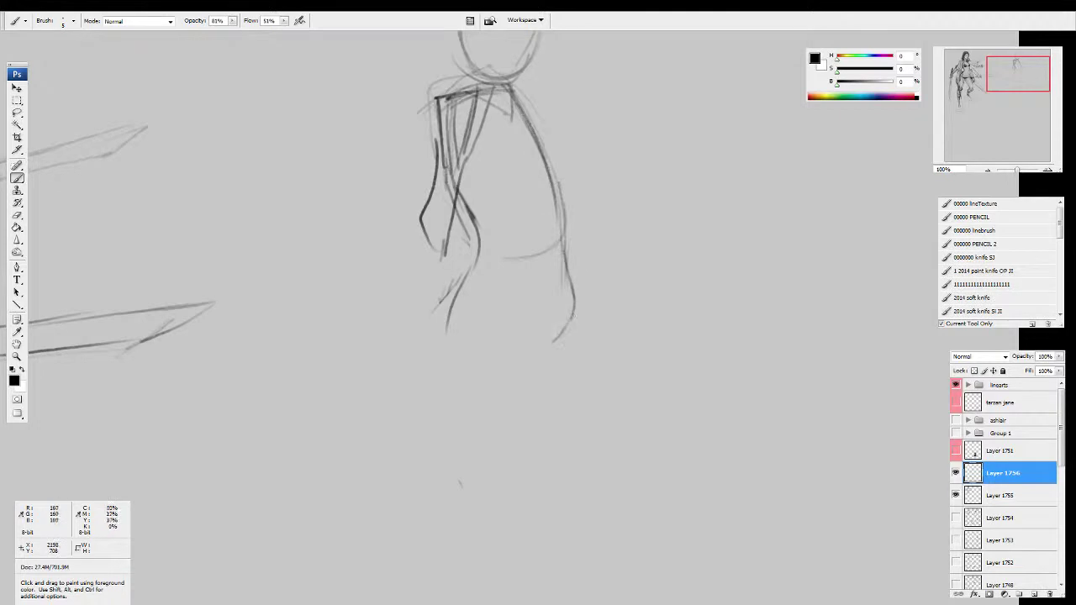
Step: Close the pelvis with a rounded lower curve and add an angular hip line inside its front edge
mouse_move(452, 324)
left_mouse_down()
mouse_move(485, 348)
mouse_move(564, 334)
mouse_move(629, 339)
left_mouse_up()
key("space")
mouse_move(568, 255)
left_mouse_down()
mouse_move(573, 319)
mouse_move(538, 353)
left_mouse_up()
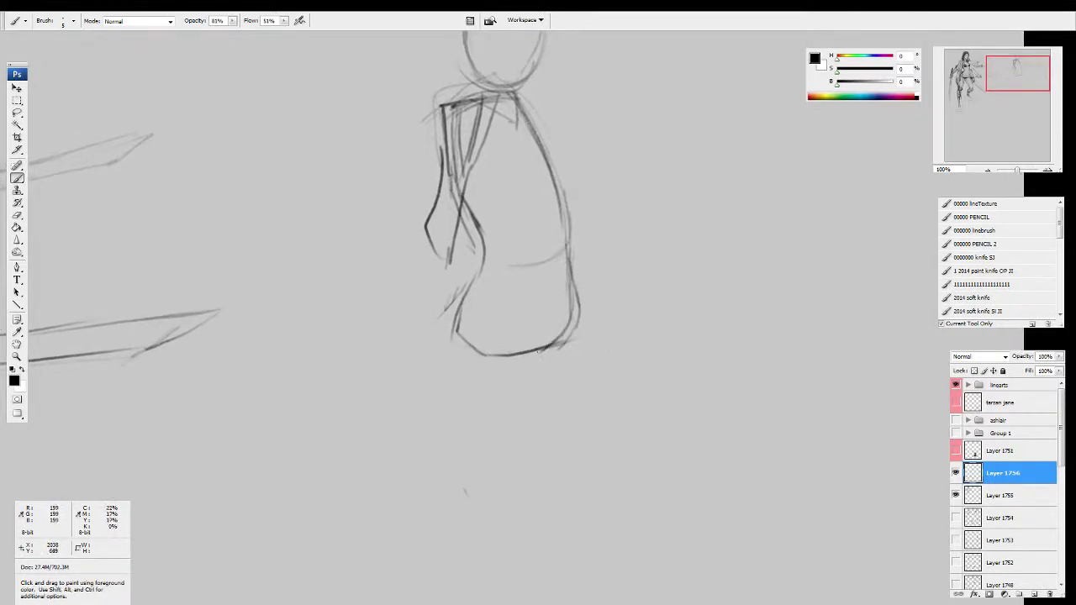
mouse_move(475, 279)
left_mouse_down()
mouse_move(481, 342)
mouse_move(505, 354)
left_mouse_up()
key("space")
left_click_drag(530, 389, 532, 352)
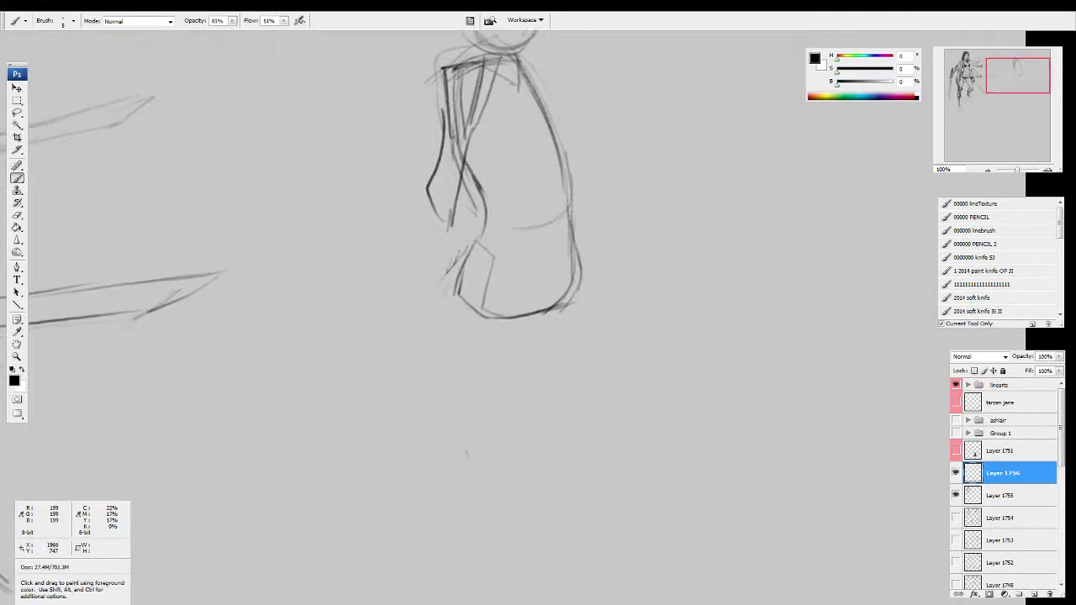
Step: Sketch long curved outer contours for the front and rear thighs below the pelvis
left_click_drag(445, 294, 483, 438)
left_click_drag(579, 254, 598, 349)
key("space")
left_click_drag(597, 380, 603, 365)
left_click_drag(603, 307, 584, 372)
key("space")
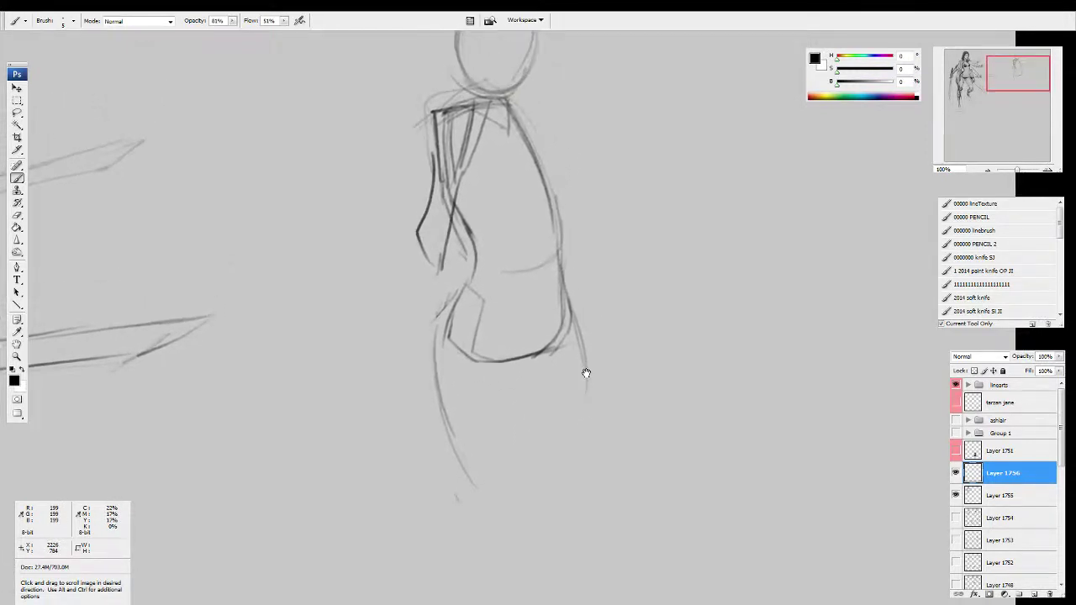
Step: Flip the figure sketch horizontally and outline the rear thigh tapering to a rounded knee
key("ctrl+shift+h")
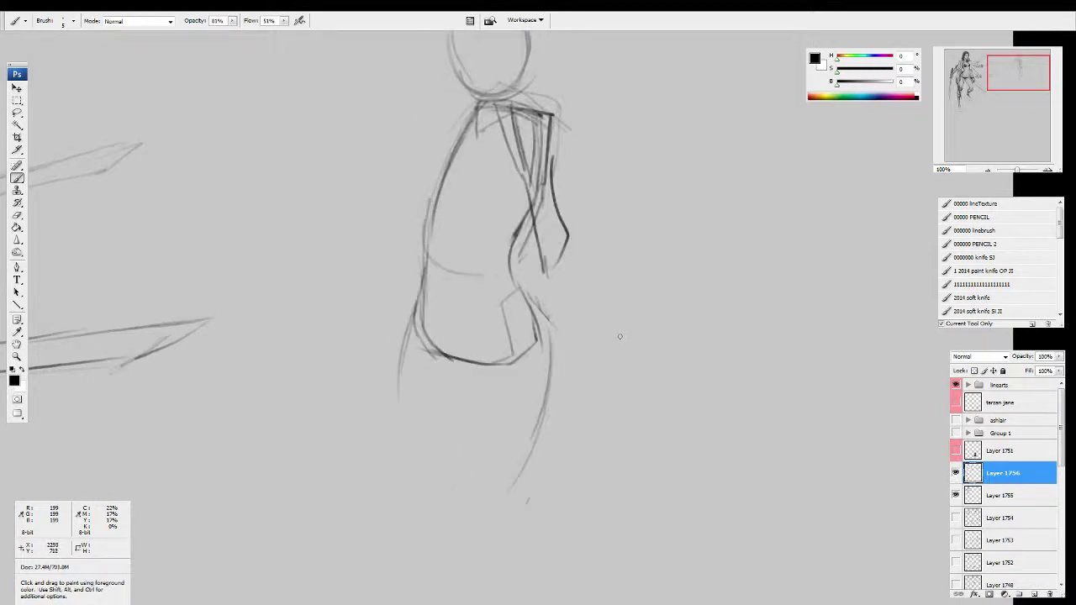
mouse_move(620, 334)
left_mouse_down()
mouse_move(603, 407)
mouse_move(673, 230)
left_mouse_up()
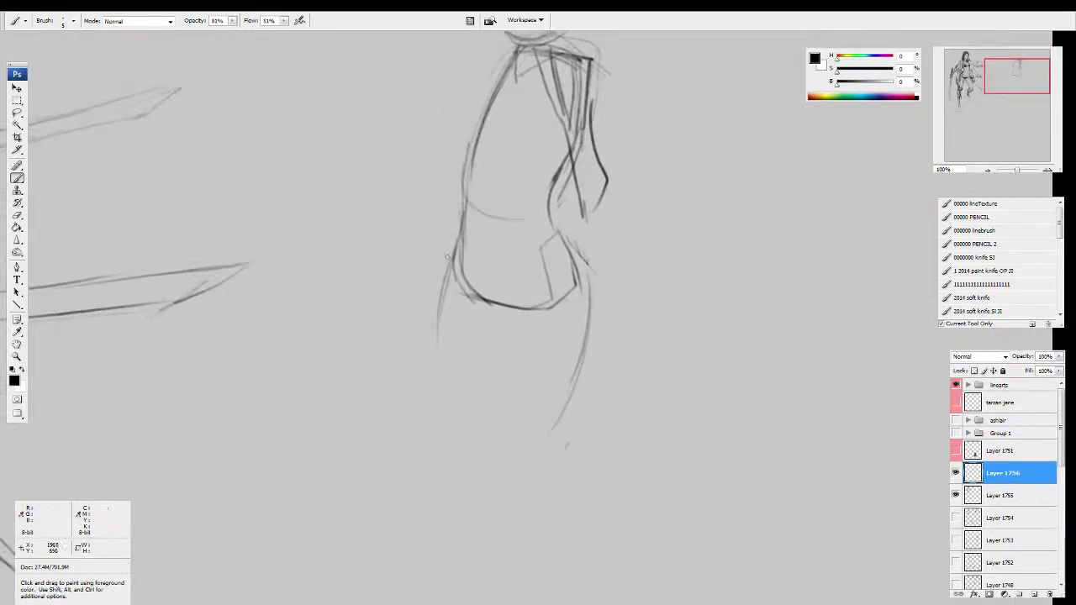
mouse_move(447, 259)
left_mouse_down()
mouse_move(435, 387)
mouse_move(433, 375)
mouse_move(441, 433)
left_mouse_up()
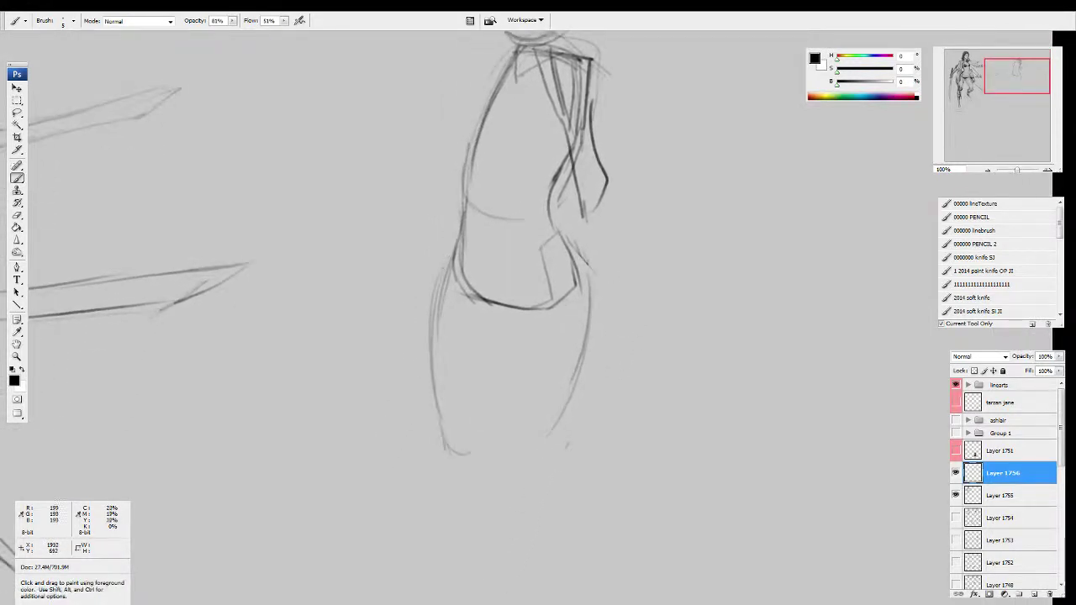
mouse_move(501, 304)
left_mouse_down()
mouse_move(481, 458)
mouse_move(488, 439)
left_mouse_up()
left_click_drag(441, 426, 463, 467)
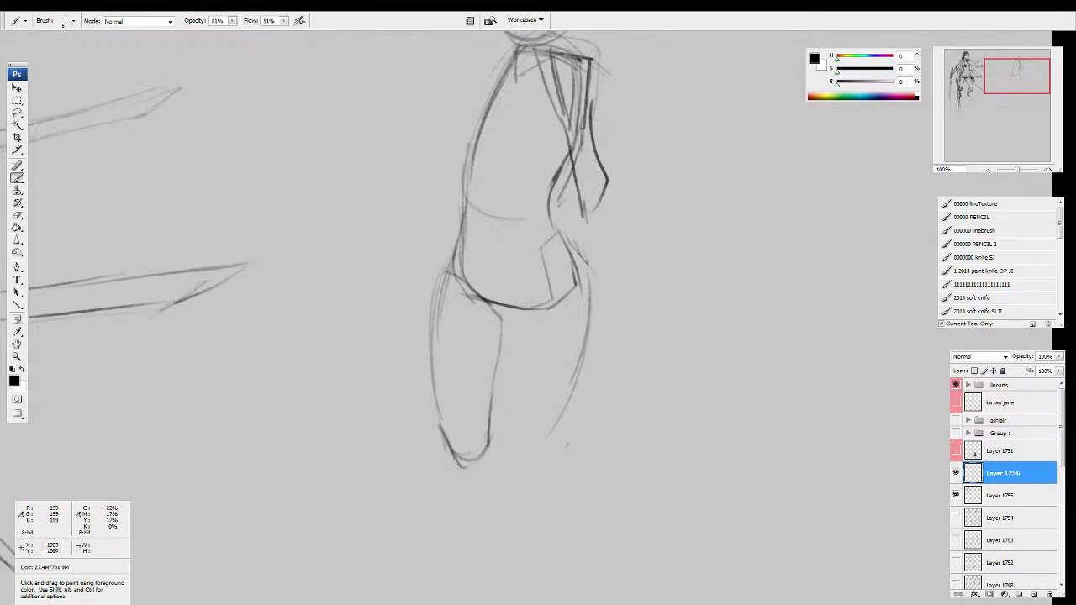
Step: Sketch angular lower-leg strokes beneath the rear thigh, and add an oval knee and a construction arc inside the thigh
mouse_move(440, 431)
left_mouse_down()
mouse_move(433, 465)
mouse_move(456, 496)
left_mouse_up()
left_click_drag(435, 459, 459, 496)
left_click_drag(482, 461, 467, 495)
left_click_drag(477, 461, 459, 505)
mouse_move(475, 487)
left_mouse_down()
mouse_move(484, 449)
mouse_move(450, 486)
left_mouse_up()
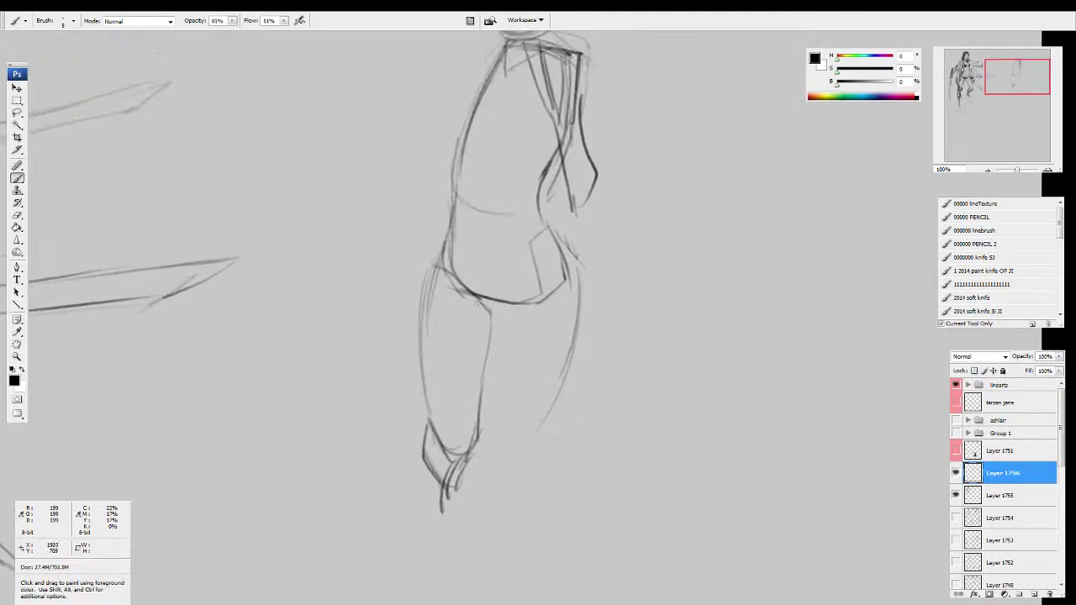
mouse_move(437, 266)
left_mouse_down()
mouse_move(440, 436)
mouse_move(471, 389)
mouse_move(476, 432)
left_mouse_up()
left_click_drag(488, 471, 476, 492)
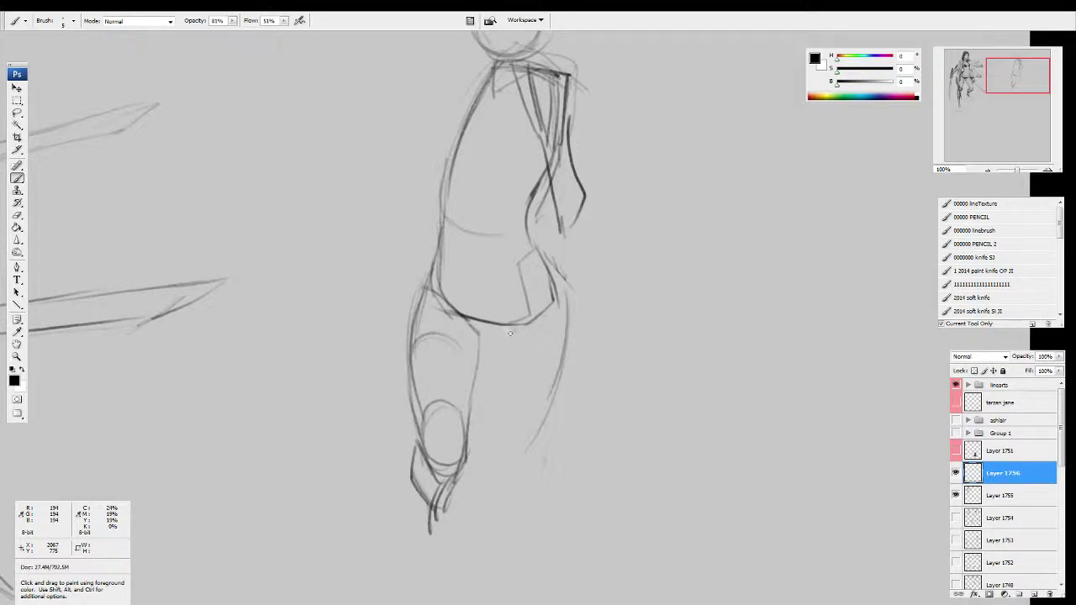
Step: Add the crotch line and a curve across the lower pelvis, and flip the figure sketch horizontally again
left_click_drag(492, 337, 489, 357)
mouse_move(441, 291)
left_mouse_down()
mouse_move(513, 312)
mouse_move(551, 308)
left_mouse_up()
key("ctrl+h")
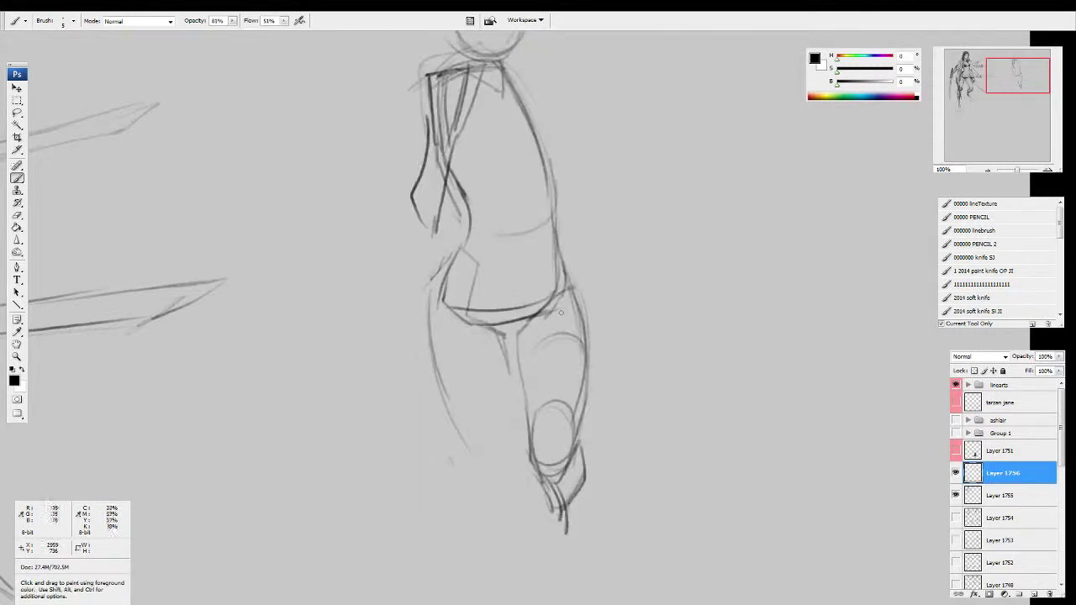
Step: Shade the crescent between the two lower pelvis curves dark and sharpen its lower edge
mouse_move(463, 312)
left_mouse_down()
mouse_move(510, 326)
mouse_move(525, 315)
mouse_move(492, 318)
mouse_move(521, 325)
mouse_move(549, 304)
left_mouse_up()
key("e")
key("b")
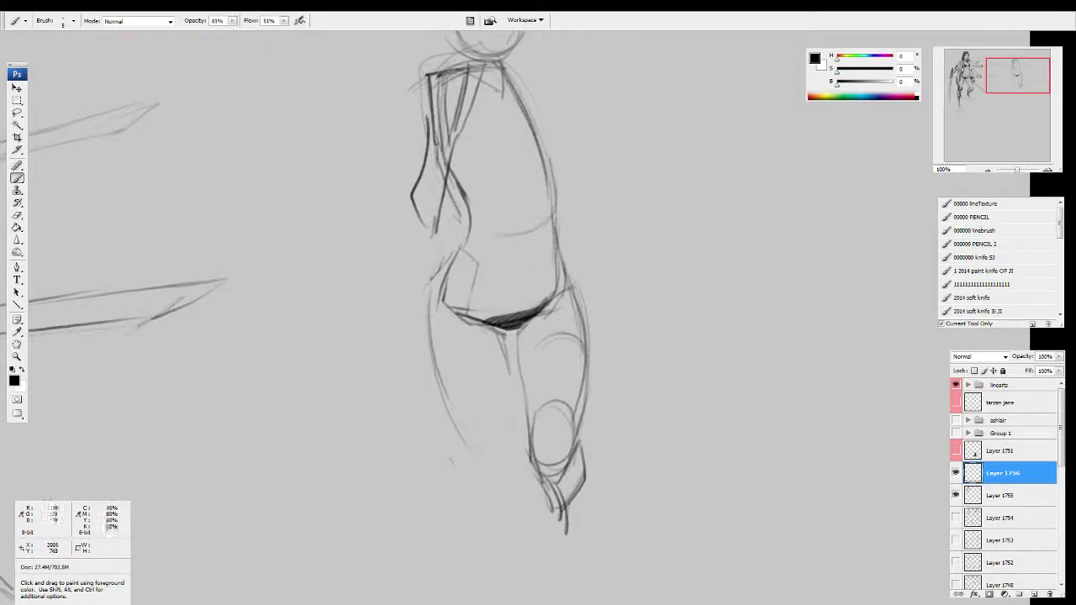
left_click_drag(464, 320, 538, 308)
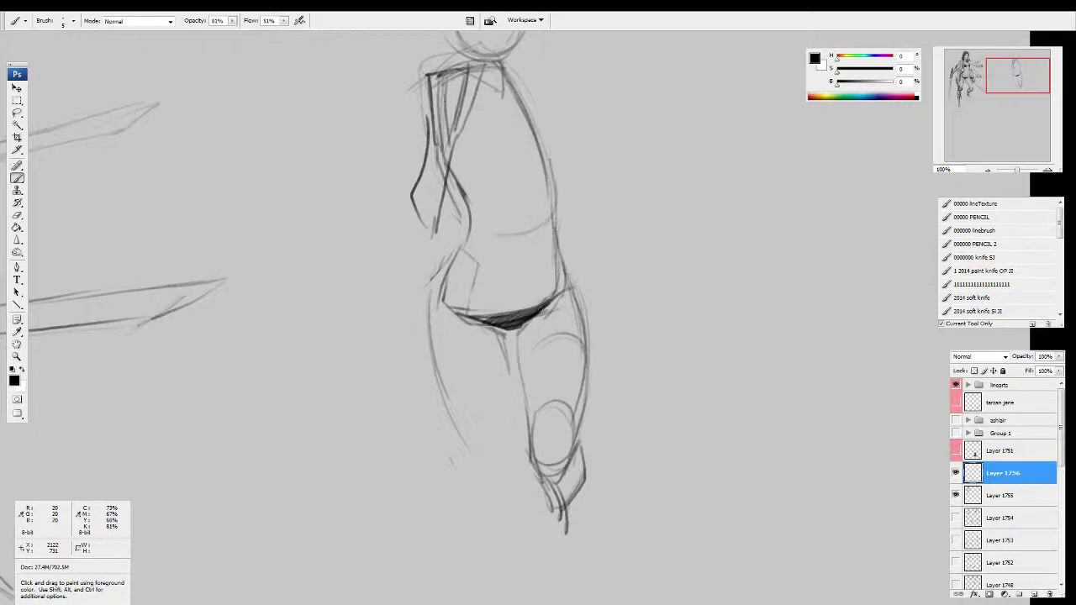
mouse_move(448, 312)
left_mouse_down()
mouse_move(536, 309)
mouse_move(559, 291)
mouse_move(507, 330)
left_mouse_up()
Step: Erase the front thigh's upper outer line and the crotch stroke, and redraw the outer thigh closer to the hip
left_click_drag(513, 392, 517, 359)
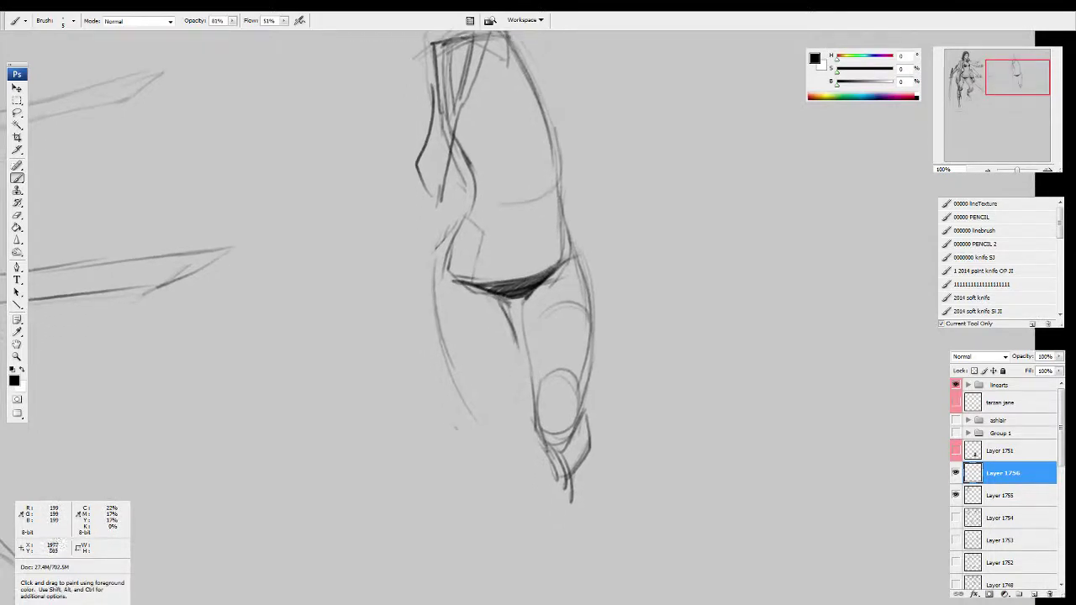
key("e")
key("b")
key("e")
mouse_move(442, 238)
left_mouse_down()
mouse_move(428, 286)
mouse_move(435, 323)
left_mouse_up()
key("b")
left_click_drag(440, 258, 452, 363)
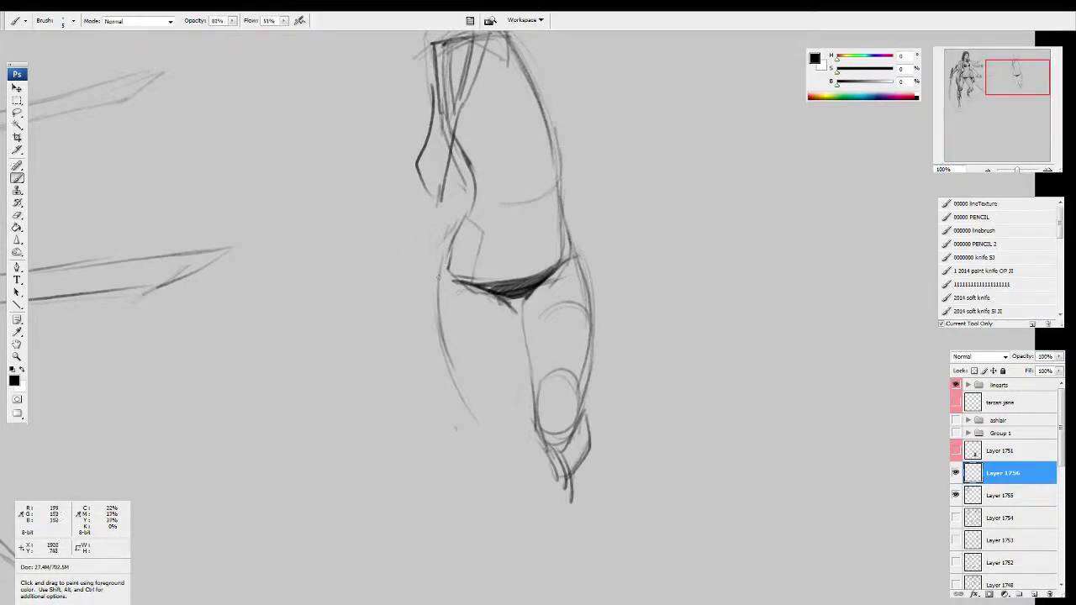
Step: Sketch a rounded inner form for the front thigh, angling it down toward the rear knee
mouse_move(459, 292)
left_mouse_down()
mouse_move(446, 333)
mouse_move(481, 391)
mouse_move(511, 412)
left_mouse_up()
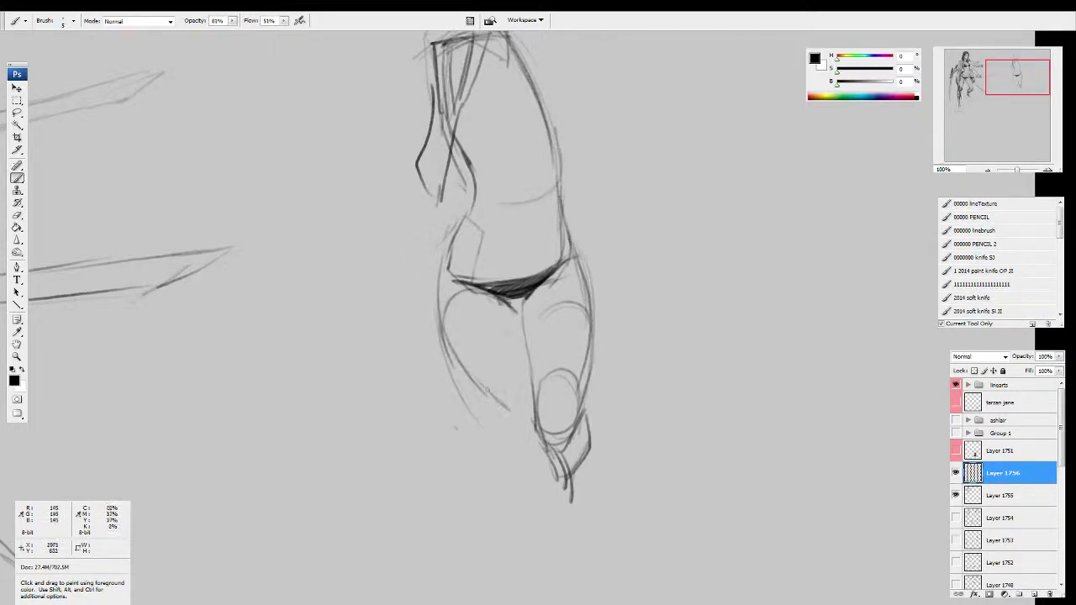
mouse_move(491, 299)
left_mouse_down()
mouse_move(549, 366)
mouse_move(550, 356)
left_mouse_up()
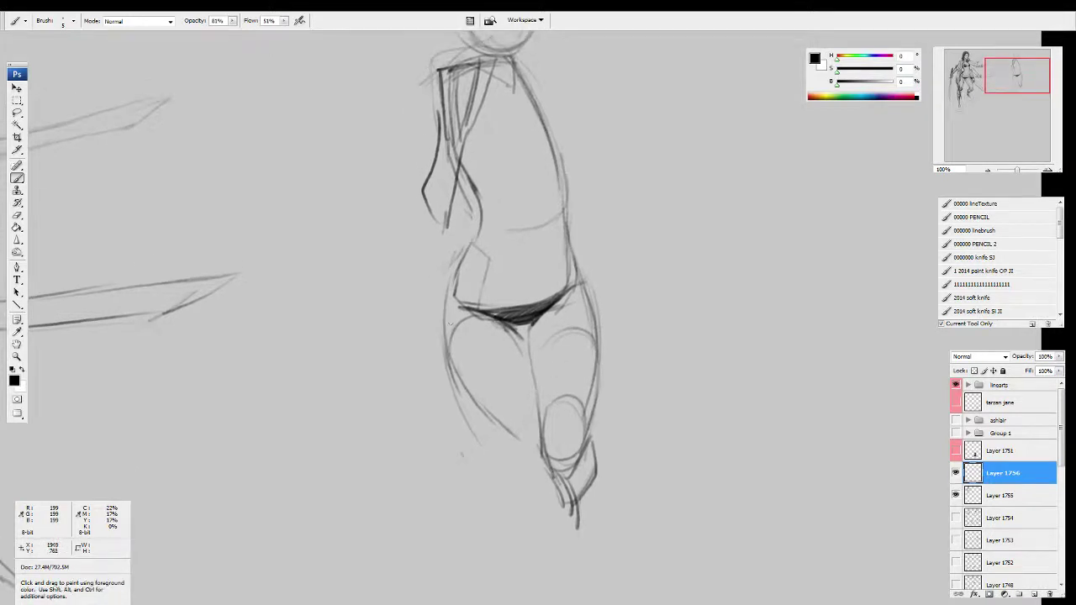
left_click_drag(462, 378, 508, 437)
mouse_move(457, 328)
left_mouse_down()
mouse_move(540, 462)
mouse_move(557, 429)
left_mouse_up()
Step: Erase the front thigh's outlines and construction strokes below the shaded pelvis band
key("e")
left_click_drag(449, 283, 506, 411)
mouse_move(494, 321)
left_mouse_down()
mouse_move(514, 312)
mouse_move(478, 311)
mouse_move(460, 341)
mouse_move(529, 431)
left_mouse_up()
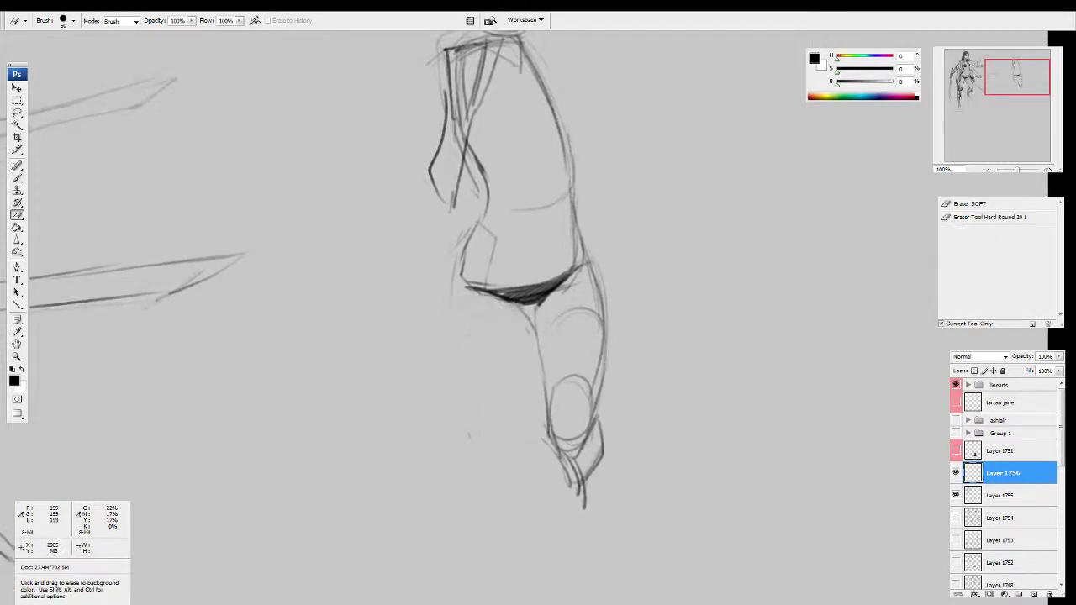
left_click_drag(485, 311, 505, 335)
key("b")
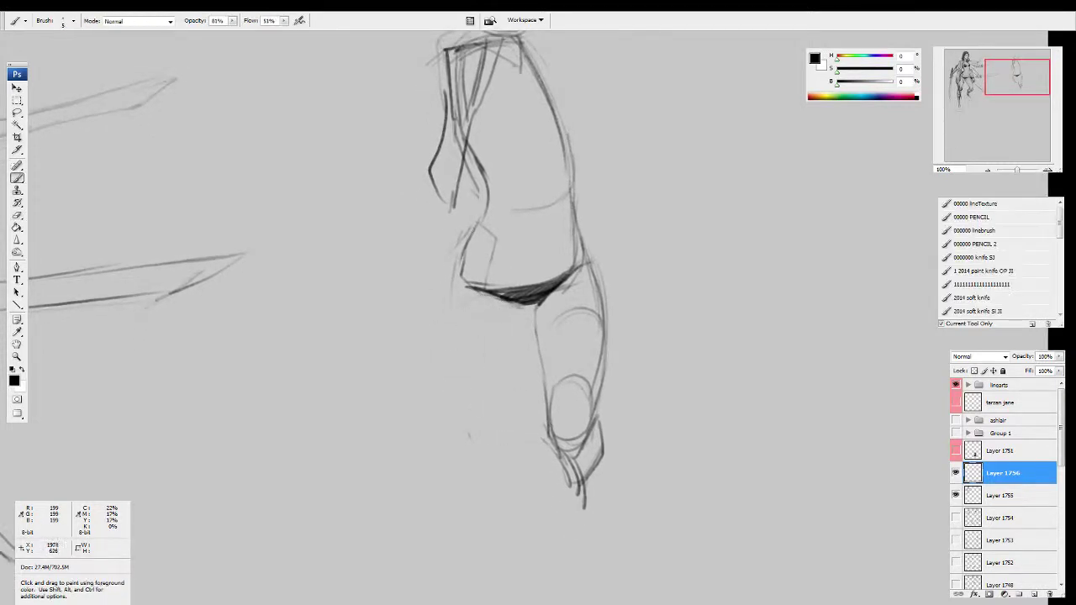
Step: Redraw the front thigh from the hip as a straighter form tapering to the knee, with an inner construction line
left_click_drag(464, 240, 454, 318)
left_click_drag(458, 278, 455, 420)
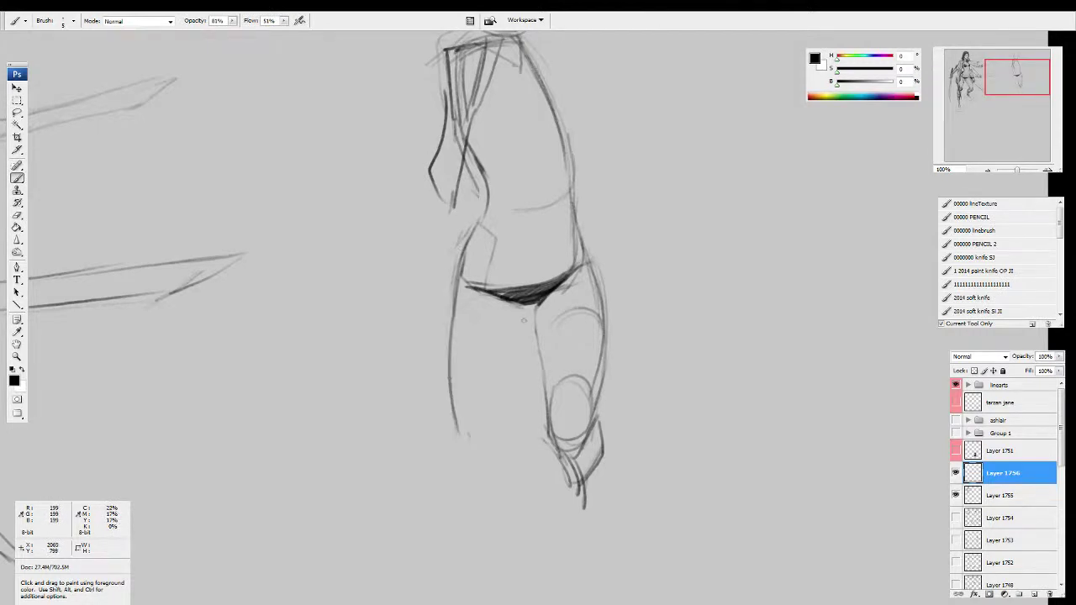
left_click_drag(520, 341, 486, 467)
left_click_drag(449, 290, 473, 459)
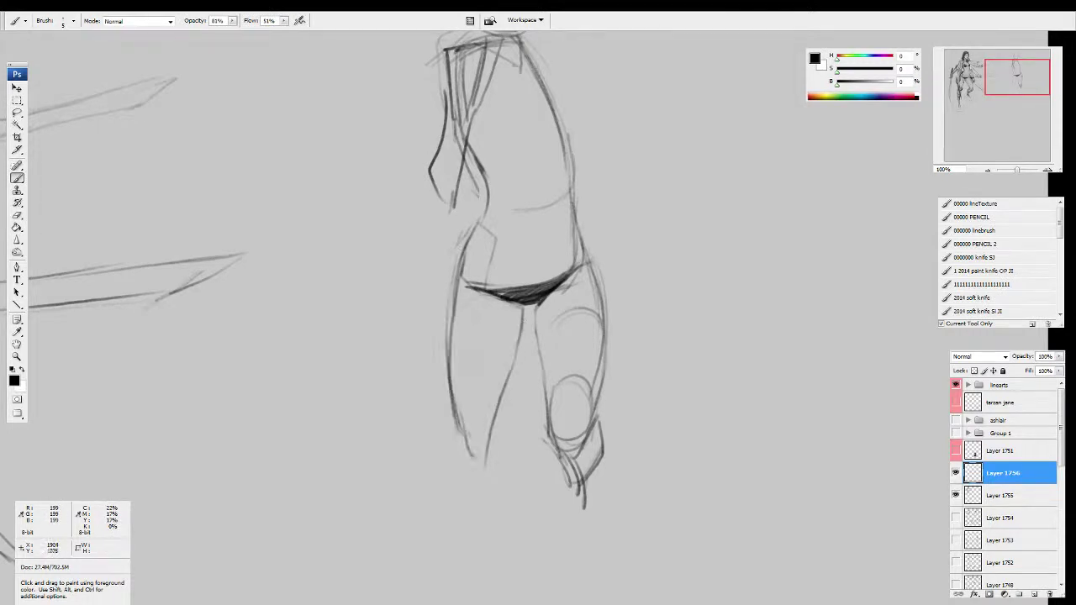
left_click_drag(450, 304, 467, 438)
left_click_drag(499, 336, 485, 445)
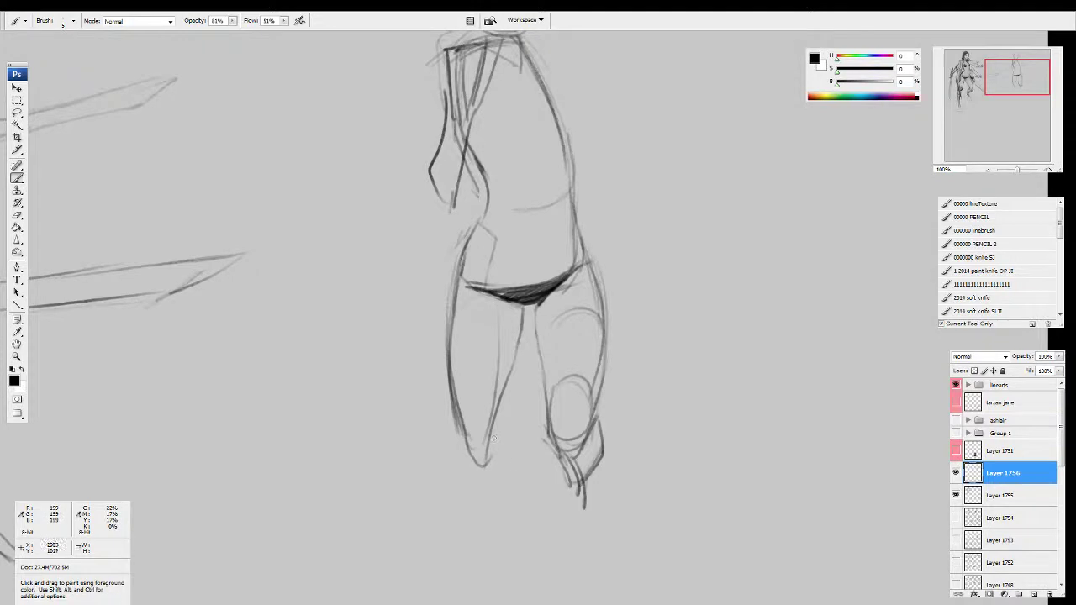
Step: Sketch the rear leg's lower part below the knee, ending in a small pointed foot
mouse_move(551, 415)
left_mouse_down()
mouse_move(535, 442)
mouse_move(527, 433)
mouse_move(559, 339)
left_mouse_up()
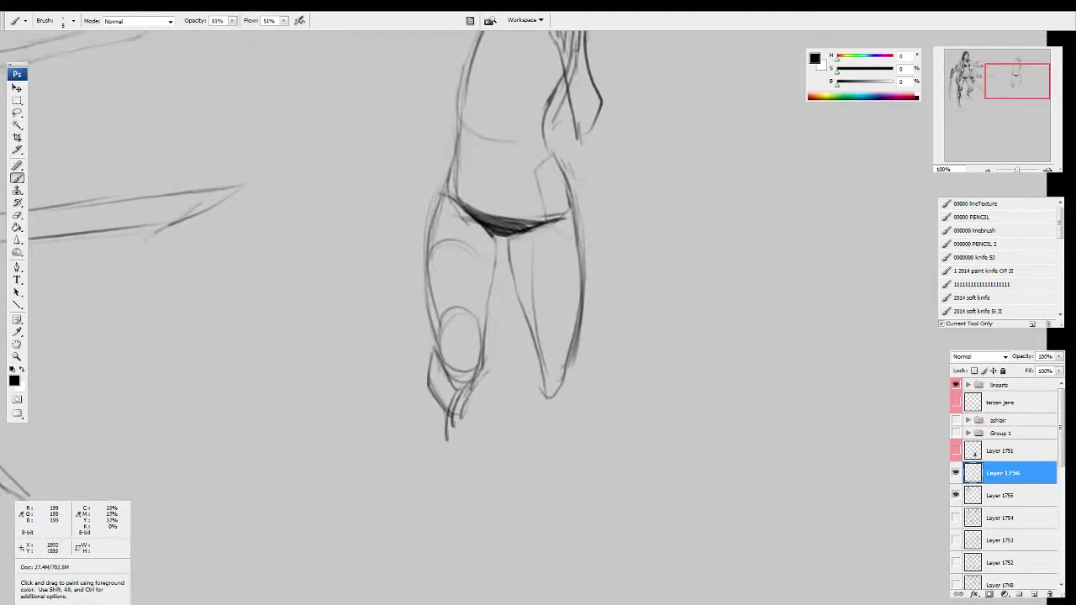
left_click_drag(471, 378, 437, 484)
mouse_move(454, 444)
left_mouse_down()
mouse_move(459, 494)
mouse_move(445, 507)
left_mouse_up()
mouse_move(458, 491)
left_mouse_down()
mouse_move(445, 507)
mouse_move(441, 491)
left_mouse_up()
Step: Erase the front thigh's inner and outer lines and knee tip, and redraw both sides with lighter strokes
left_click_drag(526, 327, 549, 365)
key("e")
left_click_drag(505, 260, 533, 353)
key("b")
left_click_drag(502, 235, 535, 385)
key("e")
left_click_drag(570, 269, 543, 391)
key("b")
left_click_drag(574, 296, 563, 362)
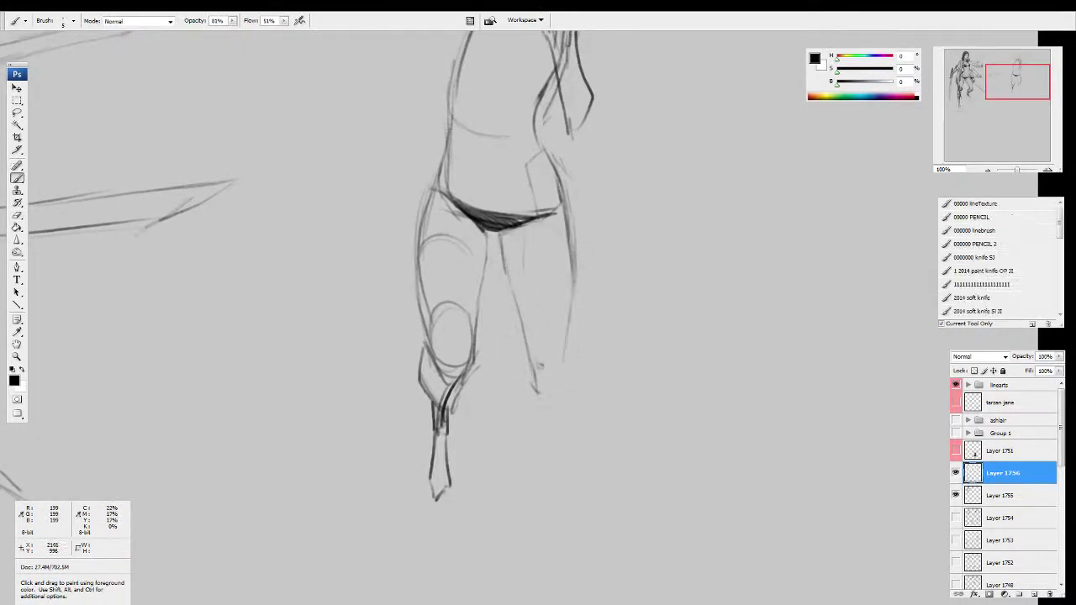
Step: Add curved cross-contours around the front thigh and above its knee, and strengthen the outer thigh line
left_click_drag(526, 253, 536, 362)
left_click_drag(506, 270, 577, 259)
left_click_drag(530, 349, 565, 343)
left_click_drag(568, 216, 559, 401)
Step: Flip the canvas horizontally, firm up the front leg's inner thigh line, and sketch its knee and long tapering shin
mouse_move(612, 366)
left_mouse_down("space")
mouse_move(604, 429)
mouse_move(625, 414)
left_mouse_up("space")
key("ctrl+shift+h")
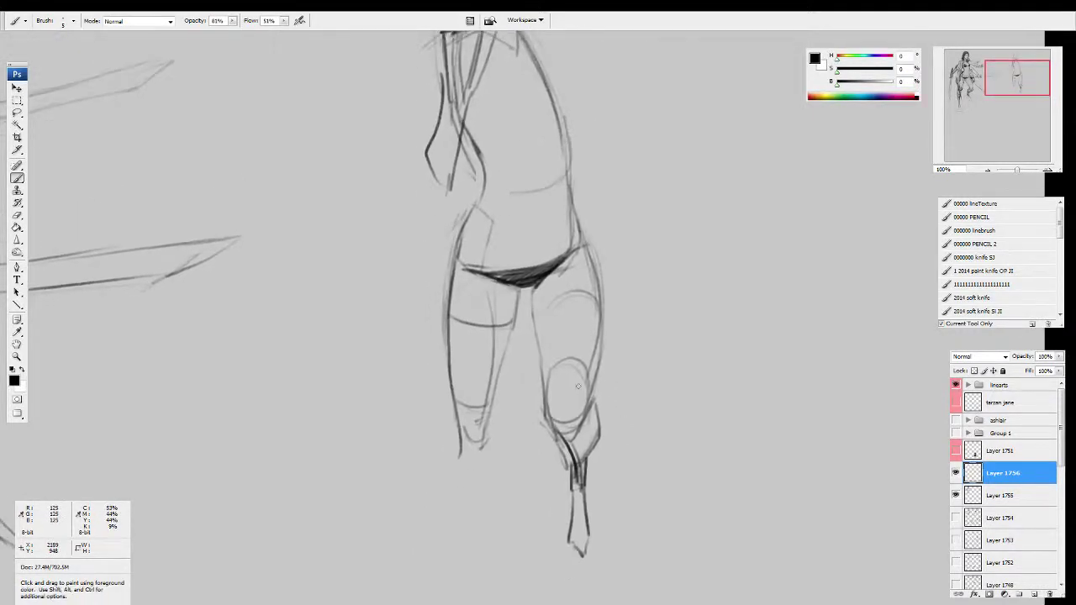
left_click_drag(517, 289, 474, 456)
left_click_drag(459, 417, 427, 600)
mouse_move(477, 449)
left_mouse_down()
mouse_move(440, 600)
mouse_move(458, 542)
left_mouse_up()
left_click_drag(489, 411, 456, 517)
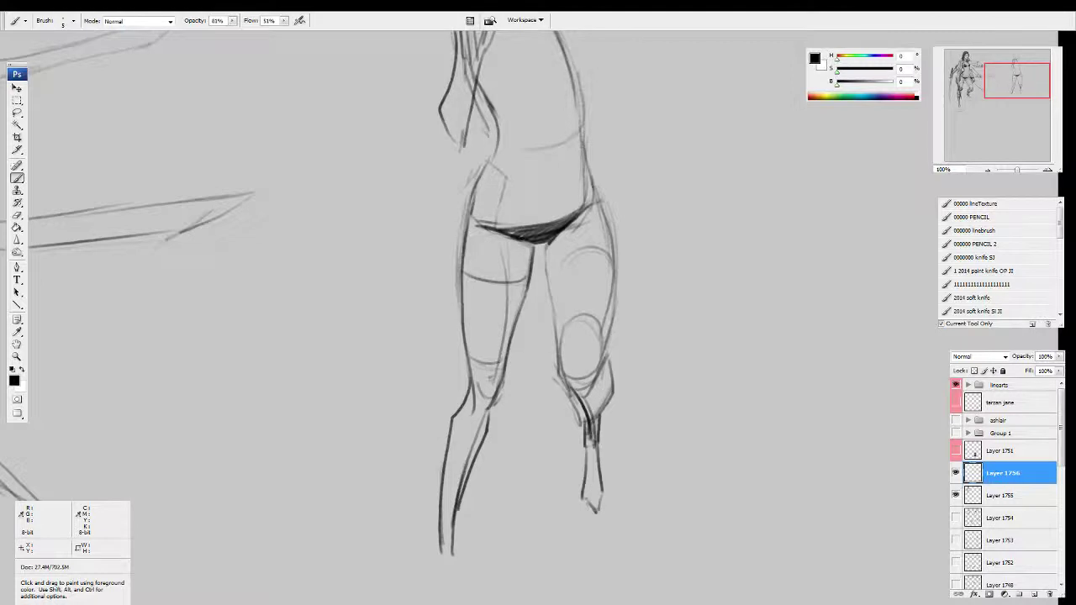
Step: Draw a pointed collar around the base of the neck, with an angular flap on each side
scroll(612, 371, "up", 5)
left_click_drag(465, 131, 518, 173)
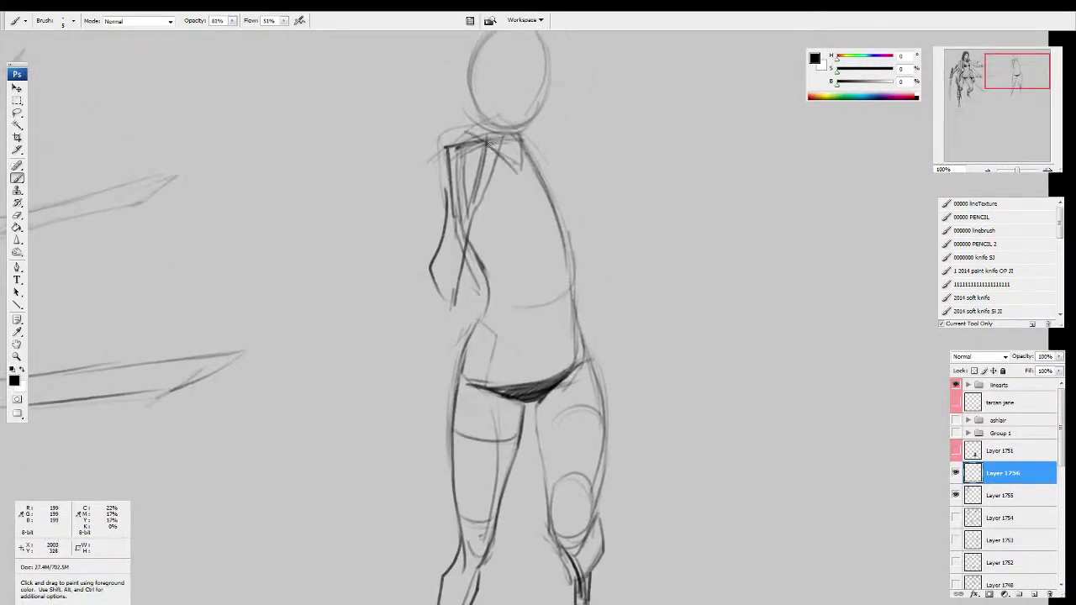
mouse_move(461, 99)
left_mouse_down()
mouse_move(492, 123)
mouse_move(496, 152)
left_mouse_up()
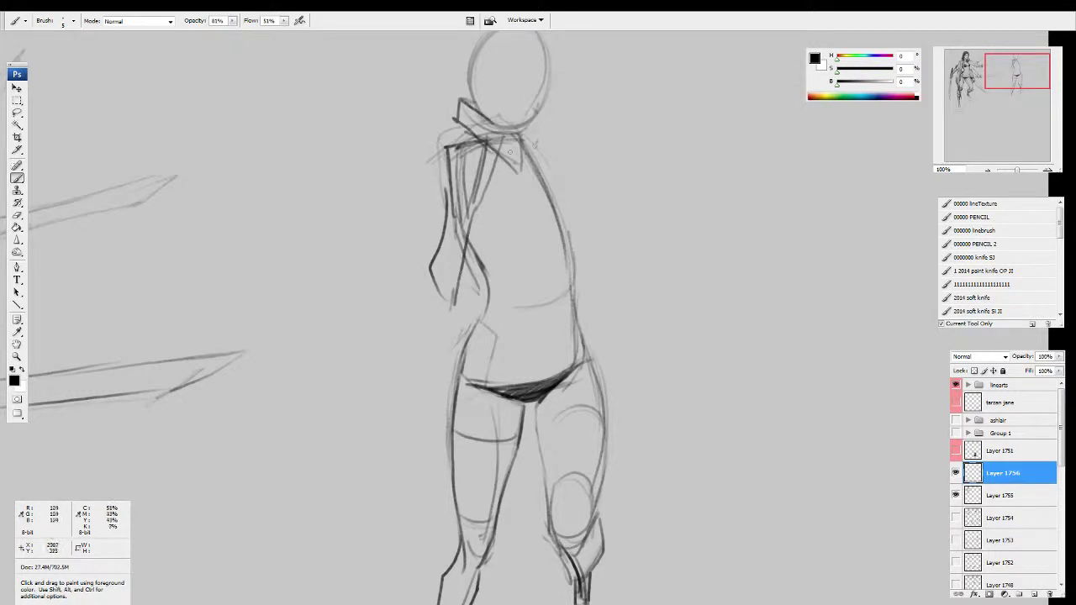
mouse_move(533, 107)
left_mouse_down()
mouse_move(536, 143)
mouse_move(520, 173)
left_mouse_up()
Step: Sketch an angular shoulder guard over the near shoulder, with overlapping edges down the upper arm
left_click_drag(496, 122, 489, 153)
mouse_move(486, 141)
left_mouse_down()
mouse_move(499, 157)
mouse_move(460, 173)
mouse_move(485, 210)
left_mouse_up()
mouse_move(440, 118)
left_mouse_down()
mouse_move(484, 183)
mouse_move(422, 160)
left_mouse_up()
left_click_drag(483, 175, 444, 225)
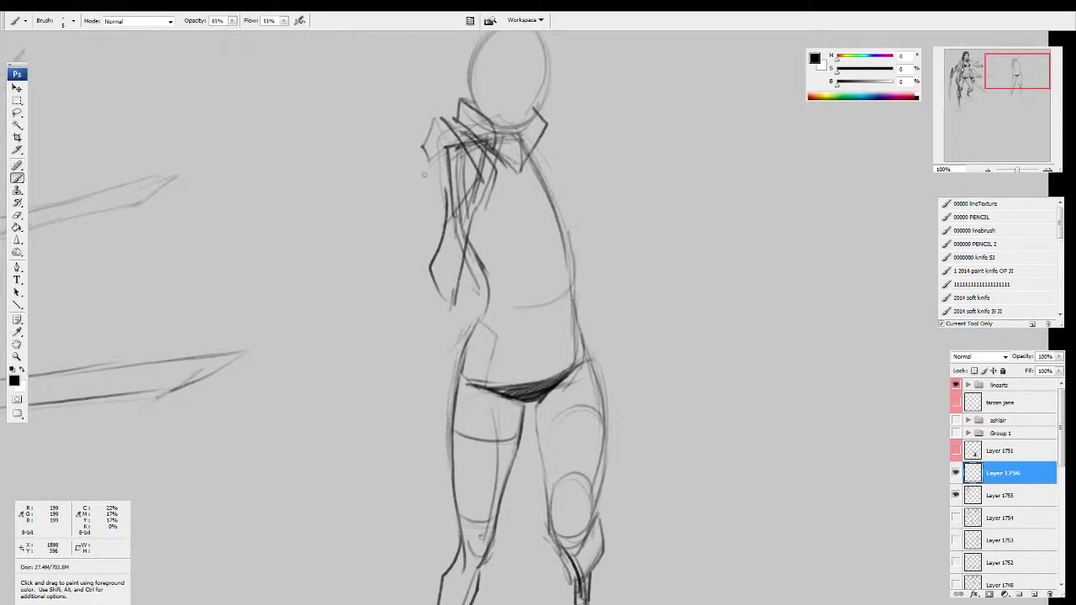
left_click_drag(427, 172, 424, 226)
Step: Sketch a pointed elbow guard on the near arm and extend the forearm down past the hip
mouse_move(422, 227)
left_mouse_down()
mouse_move(475, 204)
mouse_move(422, 283)
left_mouse_up()
left_click_drag(467, 220, 448, 300)
mouse_move(424, 266)
left_mouse_down()
mouse_move(403, 342)
mouse_move(432, 305)
mouse_move(409, 327)
mouse_move(437, 240)
mouse_move(422, 282)
left_mouse_up()
key("e")
key("b")
mouse_move(428, 244)
left_mouse_down()
mouse_move(452, 289)
mouse_move(426, 378)
left_mouse_up()
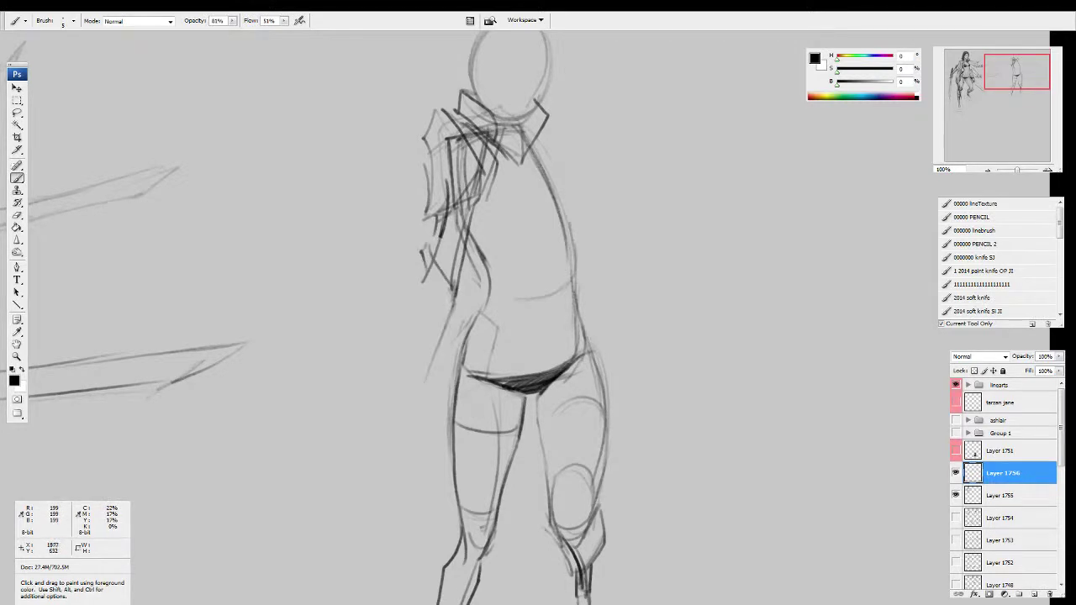
left_click_drag(460, 270, 411, 411)
left_click_drag(426, 249, 403, 362)
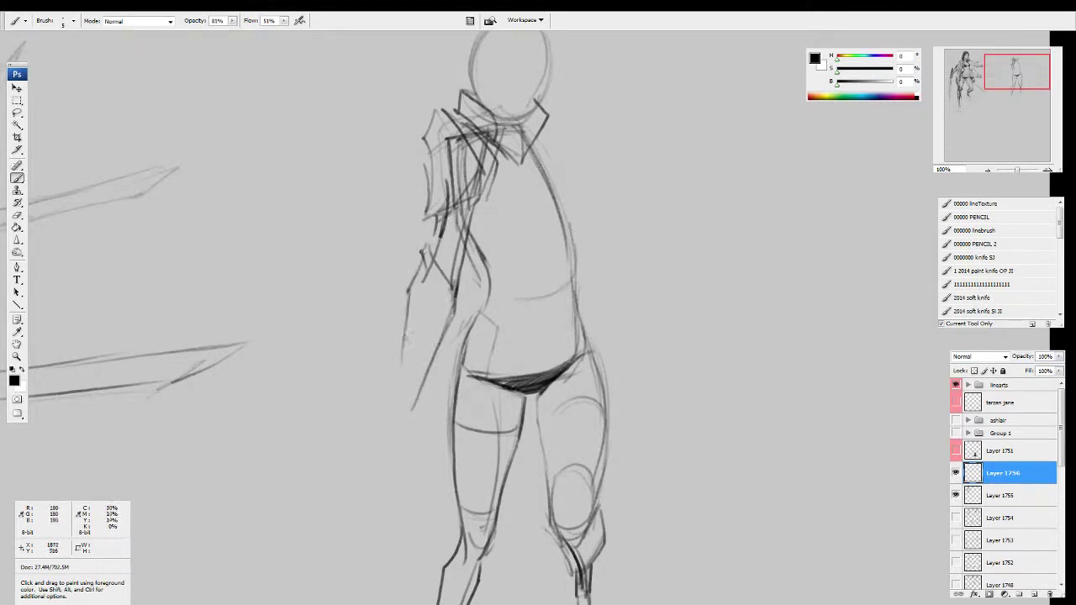
Step: Block in the near hand as an angular, pointed shape at the end of the forearm
mouse_move(409, 320)
left_mouse_down()
mouse_move(399, 411)
mouse_move(415, 424)
left_mouse_up()
mouse_move(395, 404)
left_mouse_down()
mouse_move(386, 447)
mouse_move(412, 424)
left_mouse_up()
mouse_move(406, 380)
left_mouse_down()
mouse_move(419, 421)
mouse_move(401, 448)
left_mouse_up()
left_click_drag(404, 364, 415, 416)
Step: Sketch the far shoulder guard beside the collar and add lines down the far side of the chest
mouse_move(496, 164)
left_mouse_down()
mouse_move(459, 262)
mouse_move(443, 269)
left_mouse_up()
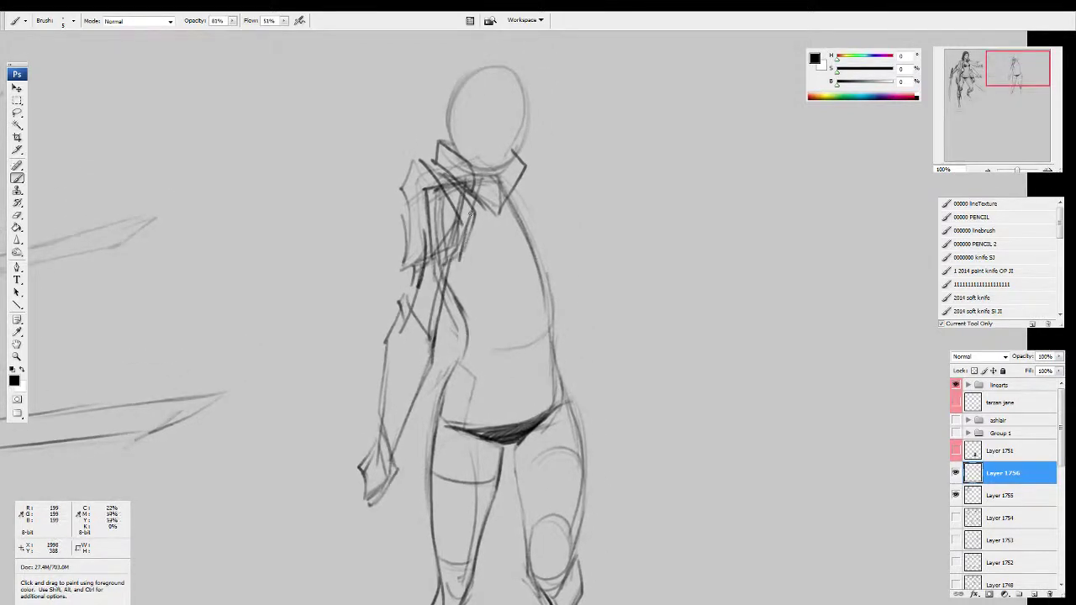
left_click_drag(515, 173, 535, 240)
left_click_drag(520, 202, 539, 252)
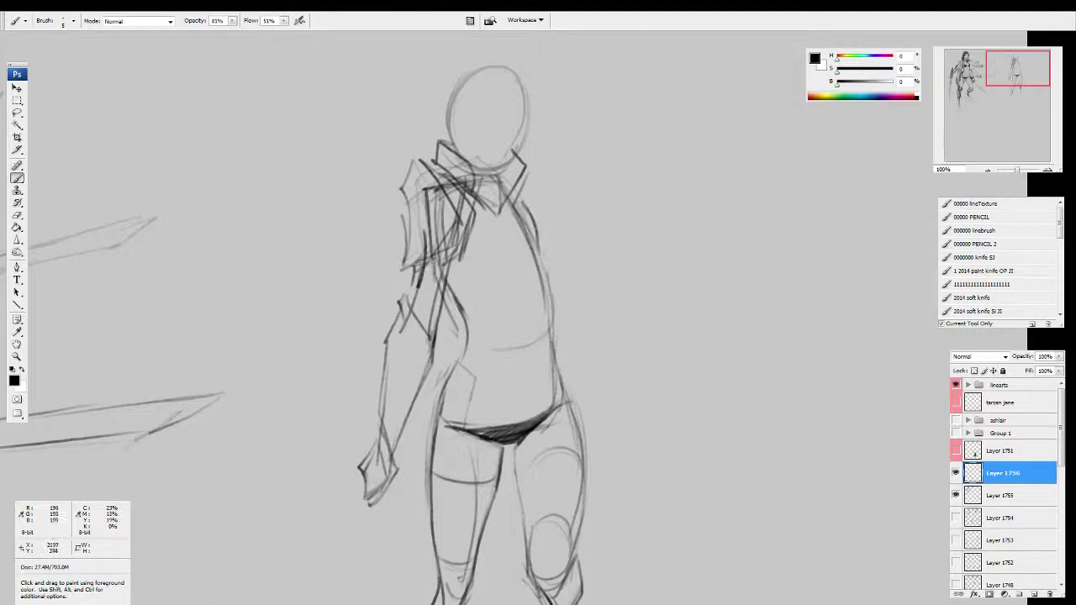
mouse_move(523, 152)
left_mouse_down()
mouse_move(540, 170)
mouse_move(530, 200)
mouse_move(548, 258)
left_mouse_up()
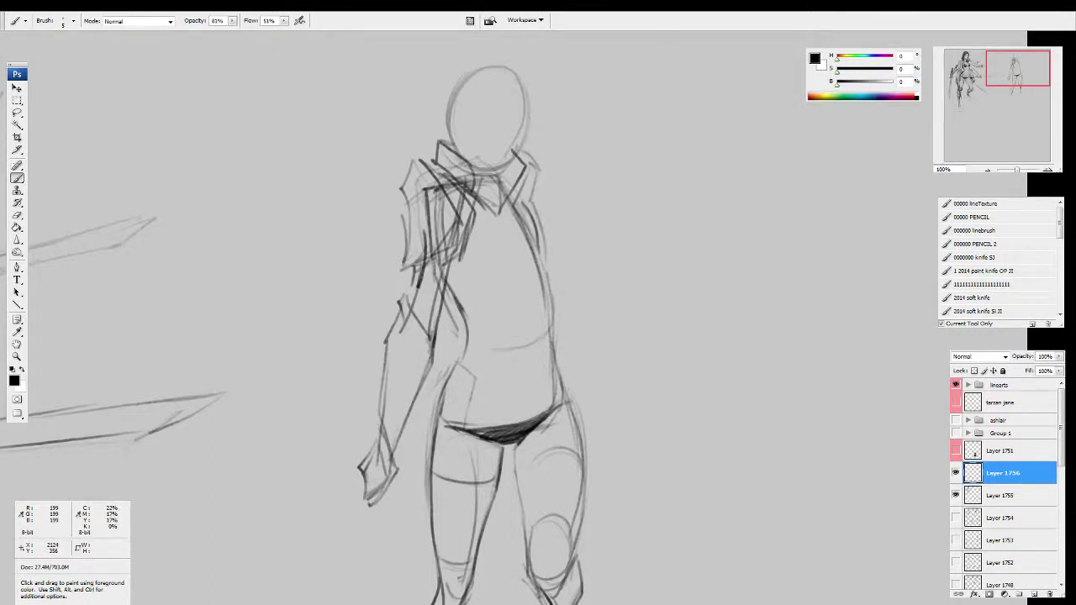
left_click_drag(539, 216, 546, 241)
Step: Draw angular armor plates on both hips and trace the waistband's upper edge between them
left_click_drag(575, 299, 578, 271)
left_click_drag(458, 251, 488, 347)
left_click_drag(489, 347, 468, 395)
mouse_move(444, 337)
left_mouse_down()
mouse_move(434, 382)
mouse_move(445, 398)
left_mouse_up()
mouse_move(466, 362)
left_mouse_down()
mouse_move(454, 404)
mouse_move(436, 411)
left_mouse_up()
left_click_drag(481, 342, 469, 387)
left_click_drag(554, 310, 557, 375)
left_click_drag(469, 401, 560, 375)
mouse_move(570, 338)
left_mouse_down()
mouse_move(573, 380)
mouse_move(556, 382)
left_mouse_up()
Step: Draw a zigzag armor edge across the midriff, rising to a sharp peak at the centre of the abdomen
left_click_drag(470, 291, 496, 333)
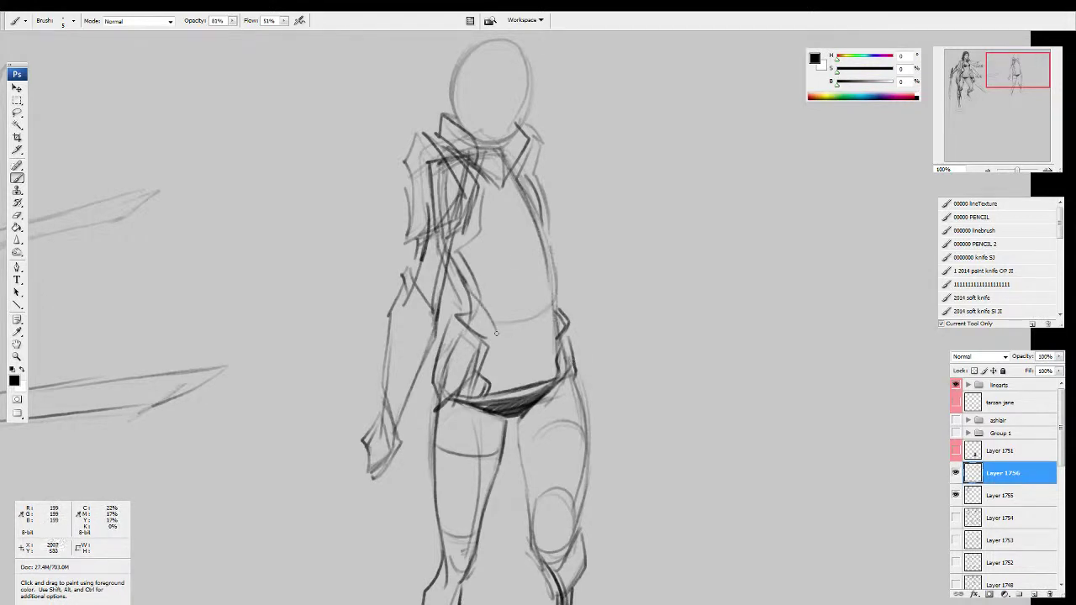
mouse_move(513, 267)
left_mouse_down()
mouse_move(499, 306)
mouse_move(486, 294)
left_mouse_up()
left_click_drag(525, 253, 549, 302)
mouse_move(510, 271)
left_mouse_down()
mouse_move(498, 305)
mouse_move(521, 253)
mouse_move(549, 300)
left_mouse_up()
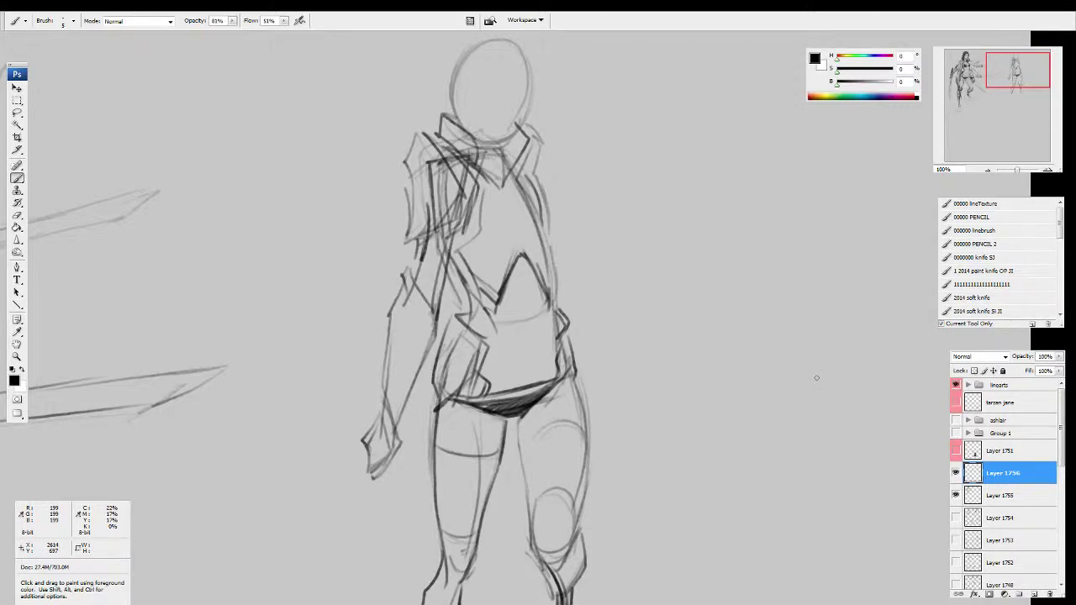
Step: Flip the canvas horizontally, sketch the far arm down to a rough hand, and outline the adjacent chest panel
mouse_move(553, 446)
left_mouse_down()
mouse_move(551, 278)
mouse_move(528, 368)
mouse_move(538, 326)
mouse_move(599, 412)
left_mouse_up()
key("ctrl+shift+h")
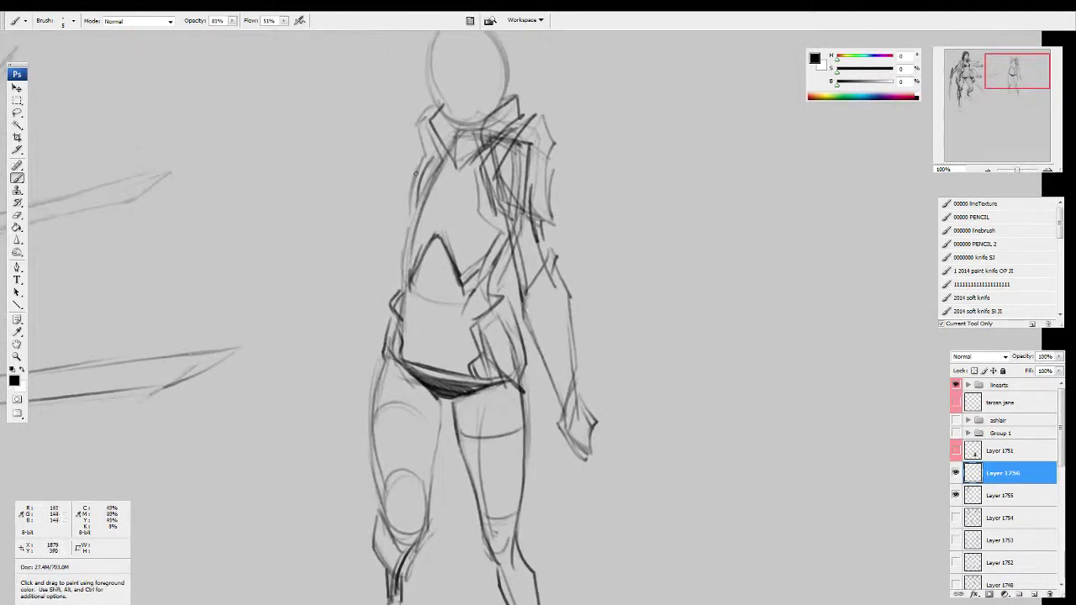
left_click_drag(414, 174, 406, 231)
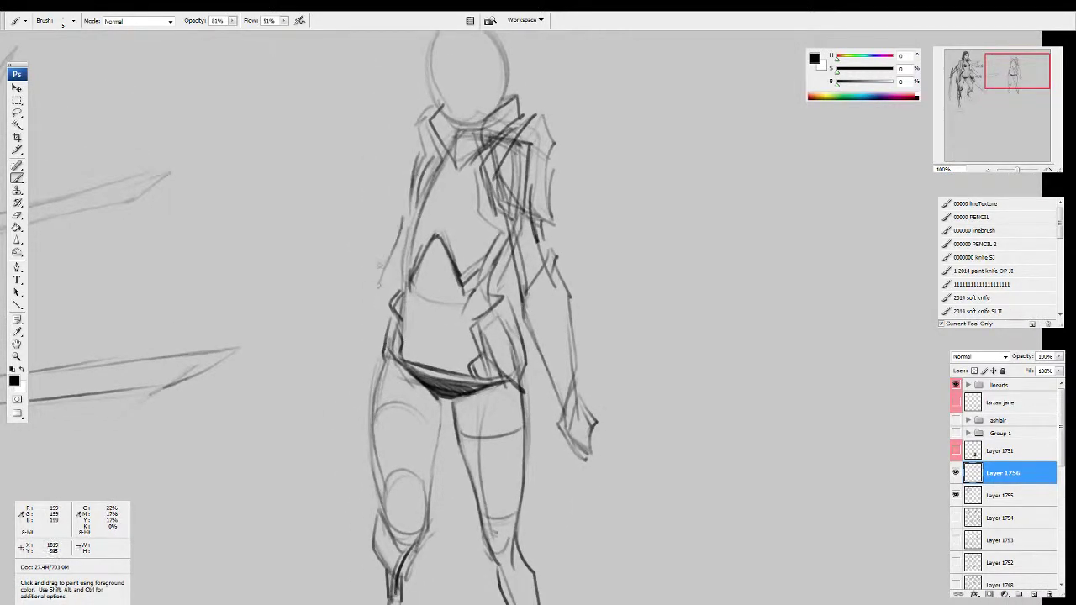
left_click_drag(380, 266, 338, 429)
left_click_drag(377, 358, 339, 434)
mouse_move(361, 385)
left_mouse_down()
mouse_move(354, 432)
mouse_move(340, 424)
left_mouse_up()
mouse_move(438, 203)
left_mouse_down()
mouse_move(430, 265)
mouse_move(401, 258)
mouse_move(400, 284)
left_mouse_up()
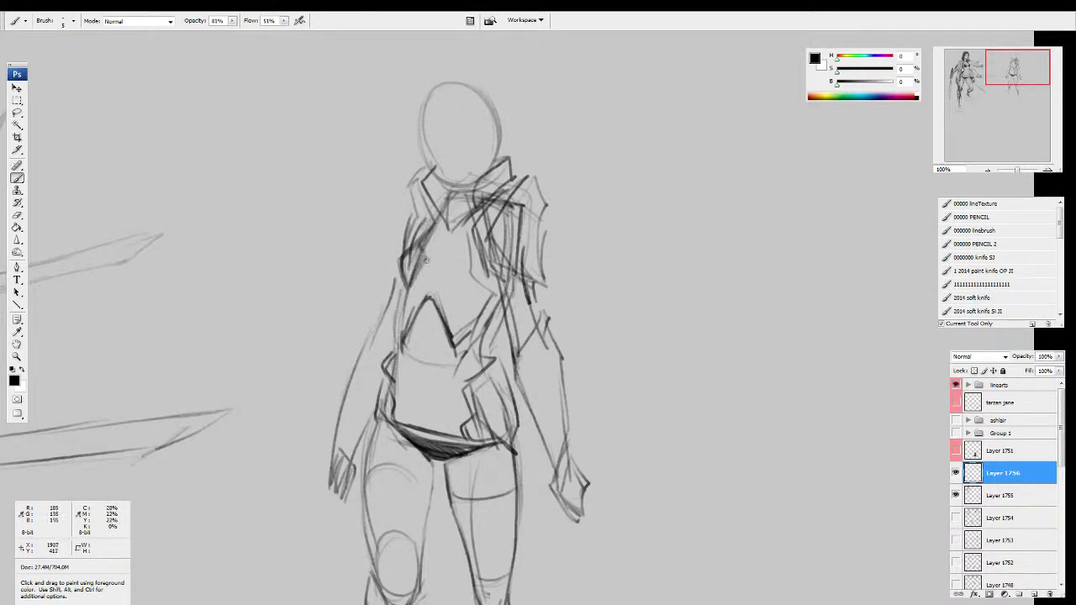
mouse_move(427, 260)
left_mouse_down()
mouse_move(469, 234)
mouse_move(453, 291)
mouse_move(457, 259)
left_mouse_up()
key("ctrl+alt+z")
key("ctrl+alt+z")
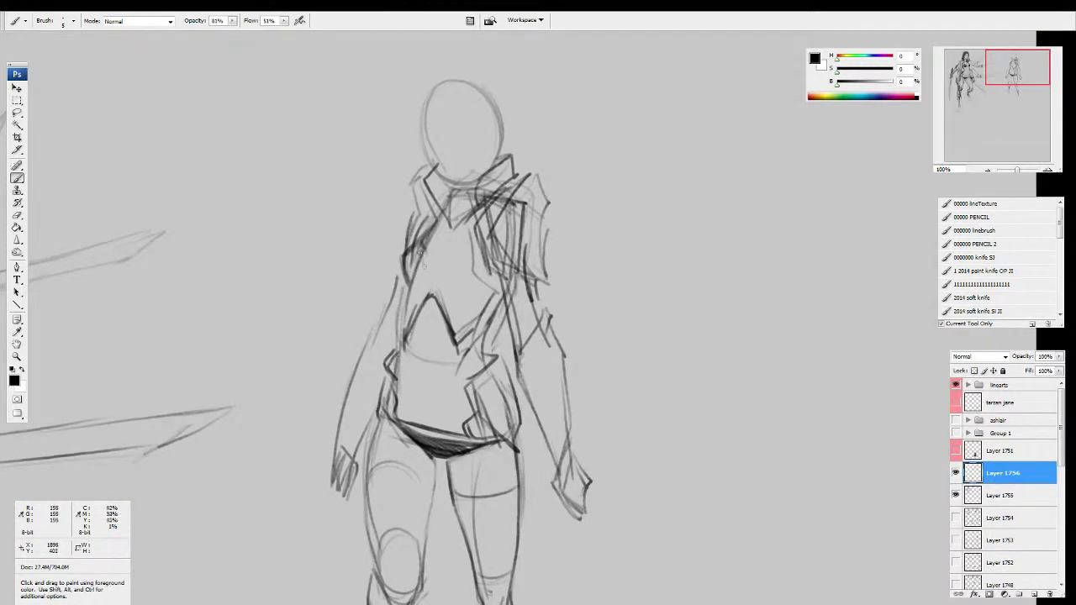
Step: Hatch the chest panels and the near-side waist panel dark, and add a centre line down the torso
left_click_drag(418, 246, 414, 278)
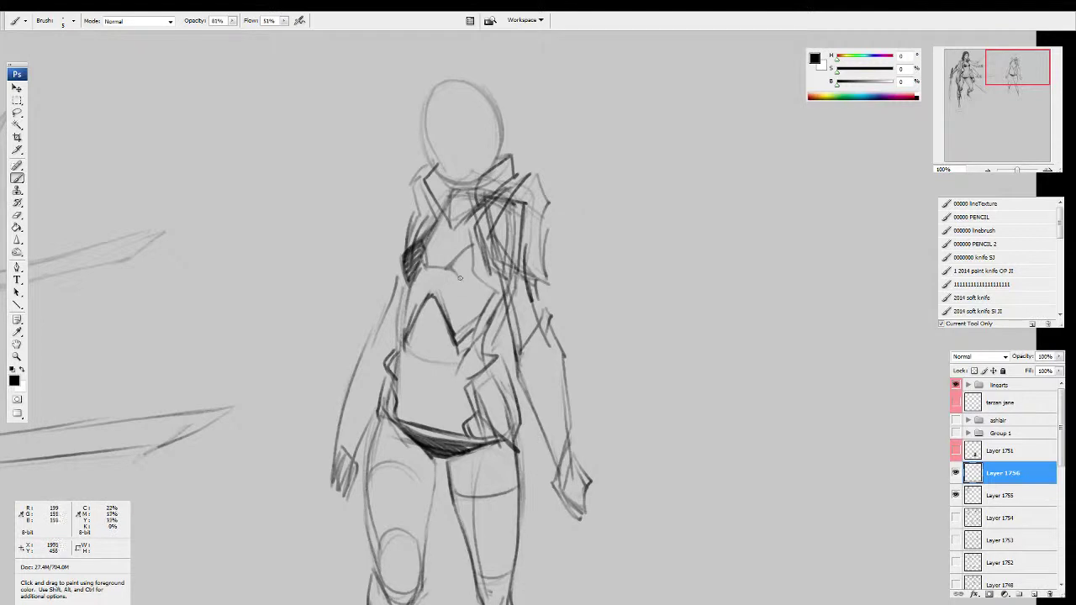
mouse_move(468, 246)
left_mouse_down()
mouse_move(459, 281)
mouse_move(454, 265)
mouse_move(476, 277)
mouse_move(459, 271)
mouse_move(475, 211)
mouse_move(424, 238)
mouse_move(428, 167)
mouse_move(454, 225)
left_mouse_up()
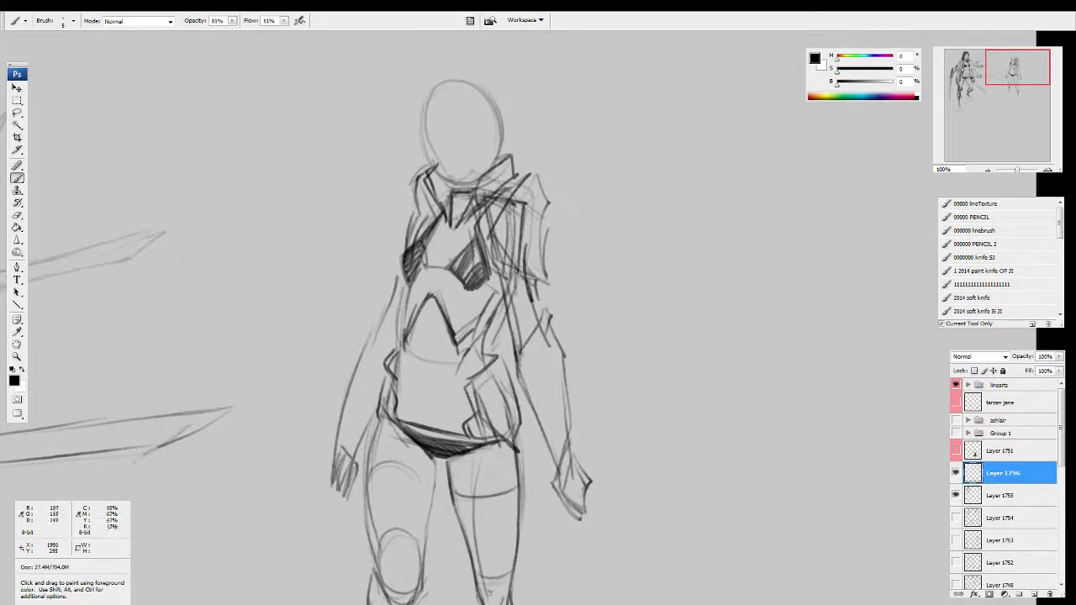
mouse_move(449, 180)
left_mouse_down()
mouse_move(427, 117)
mouse_move(476, 85)
mouse_move(488, 188)
left_mouse_up()
mouse_move(433, 106)
left_mouse_down()
mouse_move(468, 79)
mouse_move(454, 179)
left_mouse_up()
mouse_move(454, 198)
left_mouse_down()
mouse_move(468, 158)
mouse_move(447, 395)
left_mouse_up()
mouse_move(515, 256)
left_mouse_down()
mouse_move(502, 321)
mouse_move(484, 321)
mouse_move(477, 306)
mouse_move(504, 252)
mouse_move(477, 294)
left_mouse_up()
left_click_drag(576, 360, 591, 334)
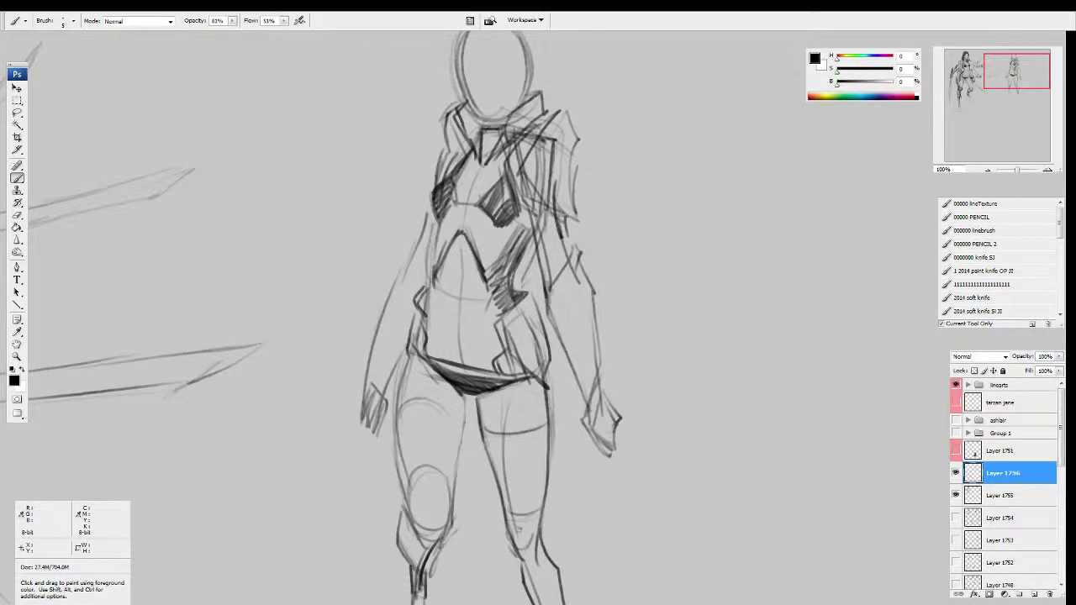
Step: Flip the canvas and erase both legs below the pelvis band, along with the far hand
left_click_drag(602, 438, 636, 349)
key("e")
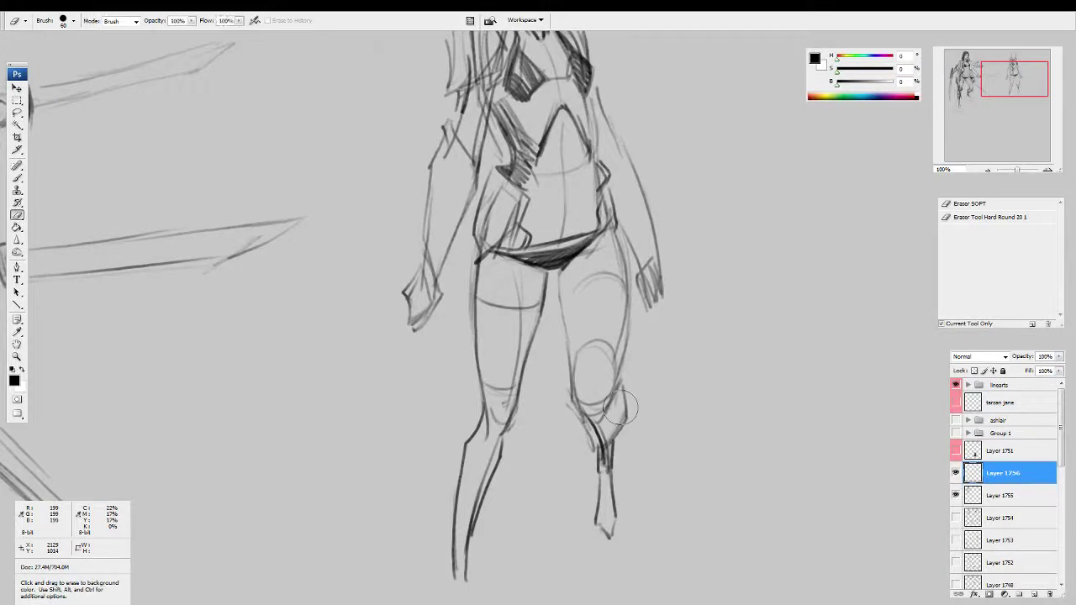
mouse_move(461, 571)
left_mouse_down()
mouse_move(498, 407)
mouse_move(503, 320)
mouse_move(487, 291)
mouse_move(511, 385)
mouse_move(587, 412)
mouse_move(591, 365)
mouse_move(629, 311)
mouse_move(644, 254)
mouse_move(618, 375)
mouse_move(625, 278)
left_mouse_up()
mouse_move(633, 329)
left_mouse_down()
mouse_move(601, 416)
mouse_move(611, 373)
left_mouse_up()
key("b")
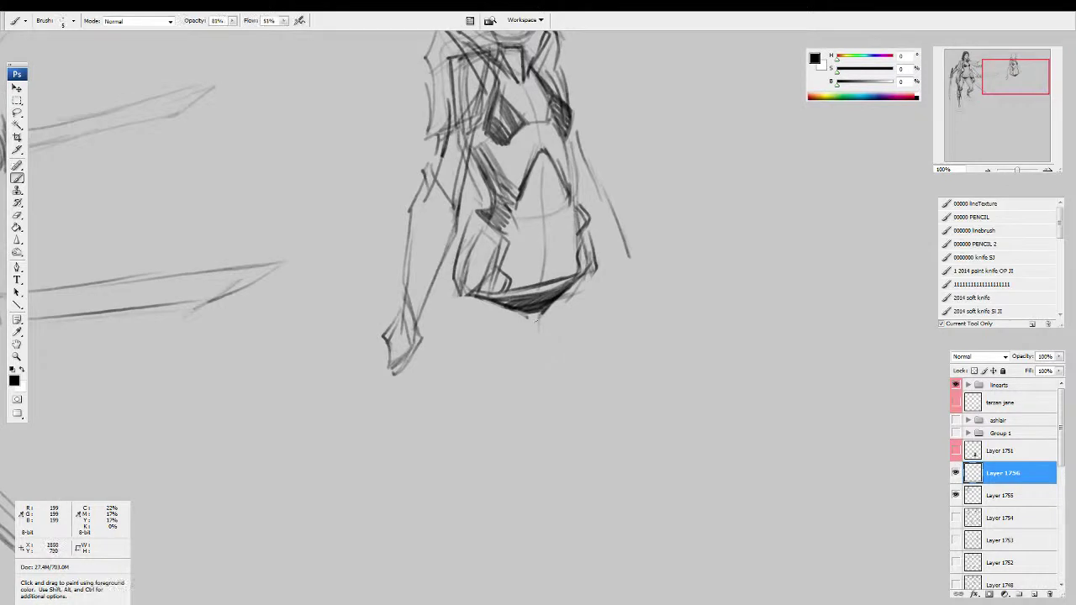
Step: Redraw both thighs from the hips as long curves that converge at the knees
left_click_drag(454, 290, 484, 391)
left_click_drag(458, 336, 528, 492)
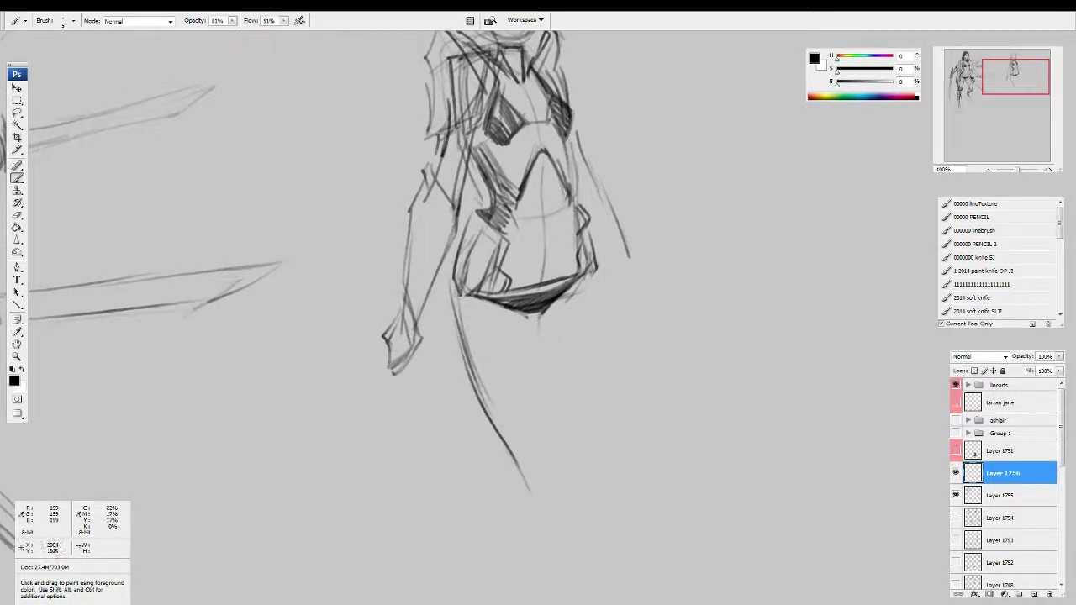
left_click_drag(540, 325, 537, 430)
mouse_move(599, 264)
left_mouse_down()
mouse_move(604, 338)
mouse_move(588, 429)
left_mouse_up()
left_click_drag(608, 353, 555, 486)
left_click_drag(537, 387, 546, 477)
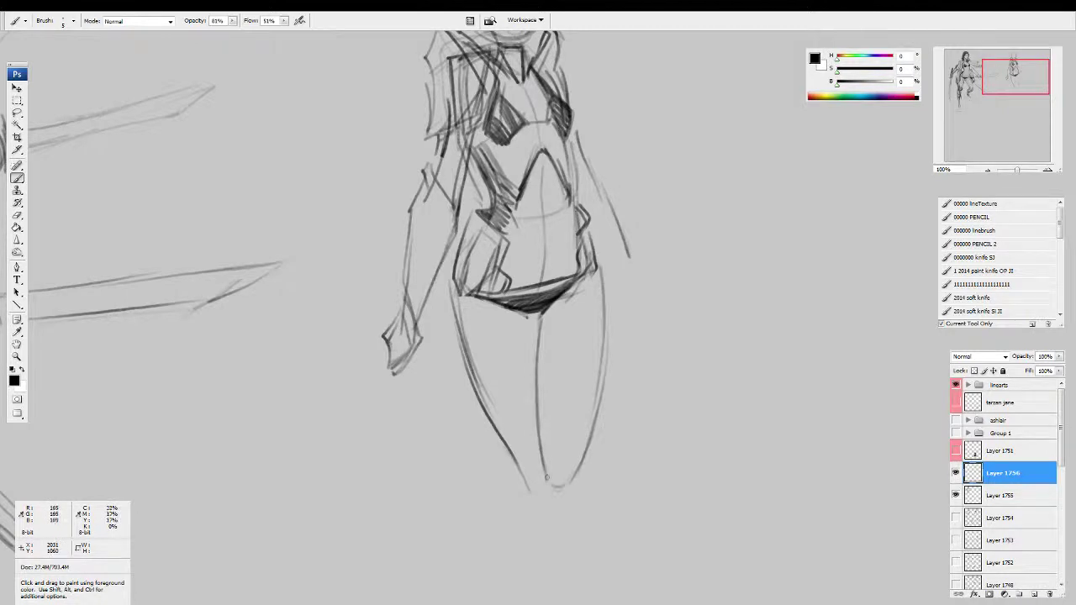
left_click_drag(458, 330, 531, 484)
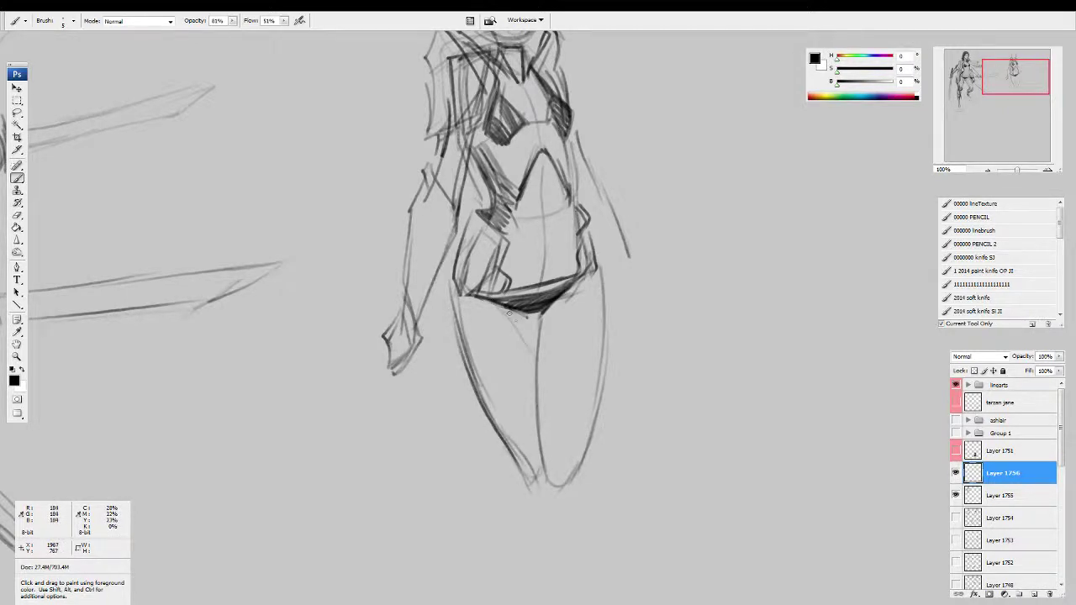
Step: Shade the inner thighs just below the pelvis band with light hatching on both sides of the centre line
left_click_drag(526, 316, 532, 348)
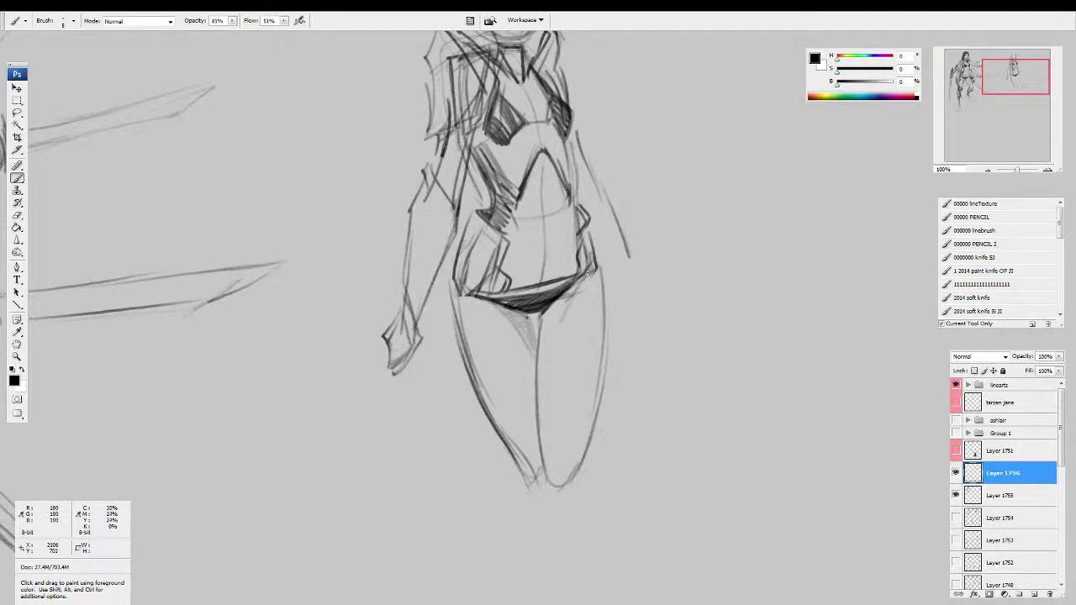
mouse_move(575, 295)
left_mouse_down()
mouse_move(545, 371)
mouse_move(540, 358)
left_mouse_up()
left_click_drag(564, 301, 541, 357)
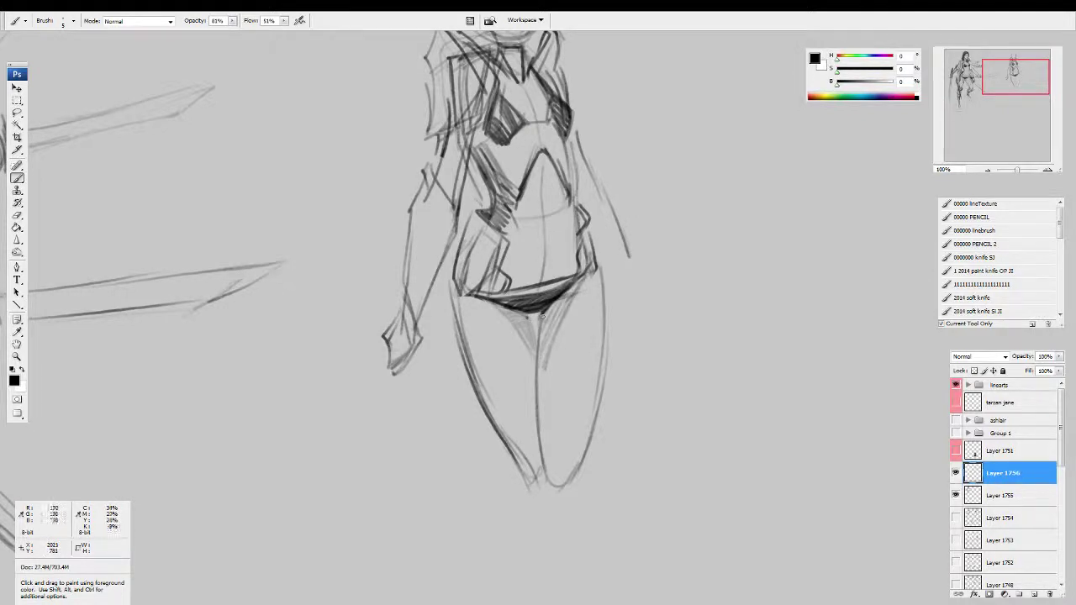
left_click_drag(541, 318, 539, 362)
left_click_drag(544, 313, 543, 374)
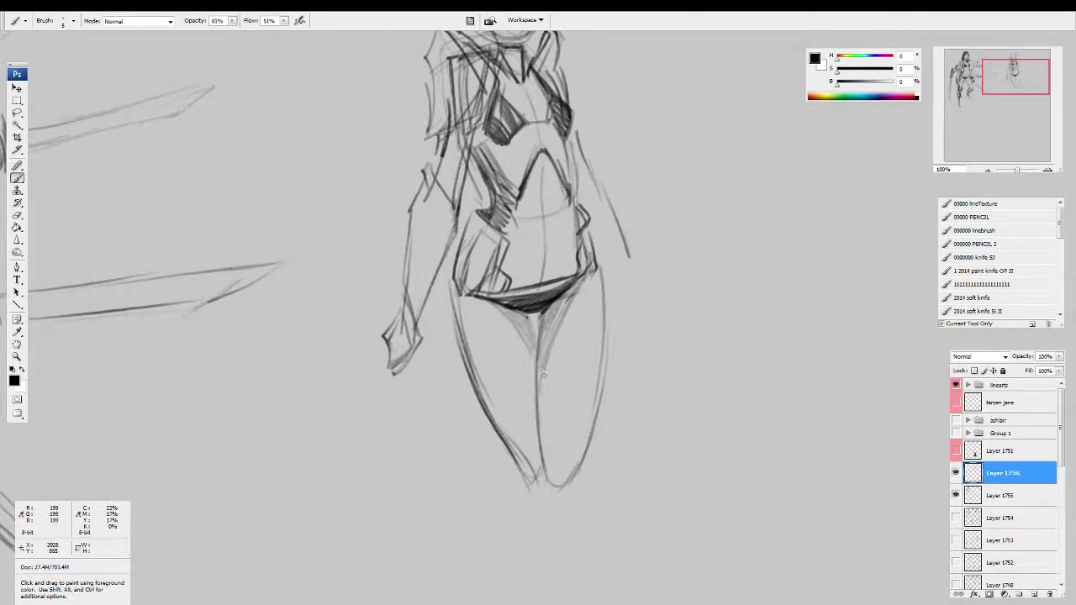
Step: Add curved cross-contours around both upper thighs and above the straight leg's knee
left_click_drag(464, 346, 522, 337)
left_click_drag(594, 339, 603, 341)
left_click_drag(538, 430, 590, 437)
mouse_move(498, 427)
left_mouse_down()
mouse_move(539, 482)
mouse_move(598, 419)
left_mouse_up()
Step: Sketch the lower leg below the knees with long curved lines for the shin and calf
mouse_move(591, 382)
left_mouse_down()
mouse_move(606, 454)
mouse_move(603, 551)
left_mouse_up()
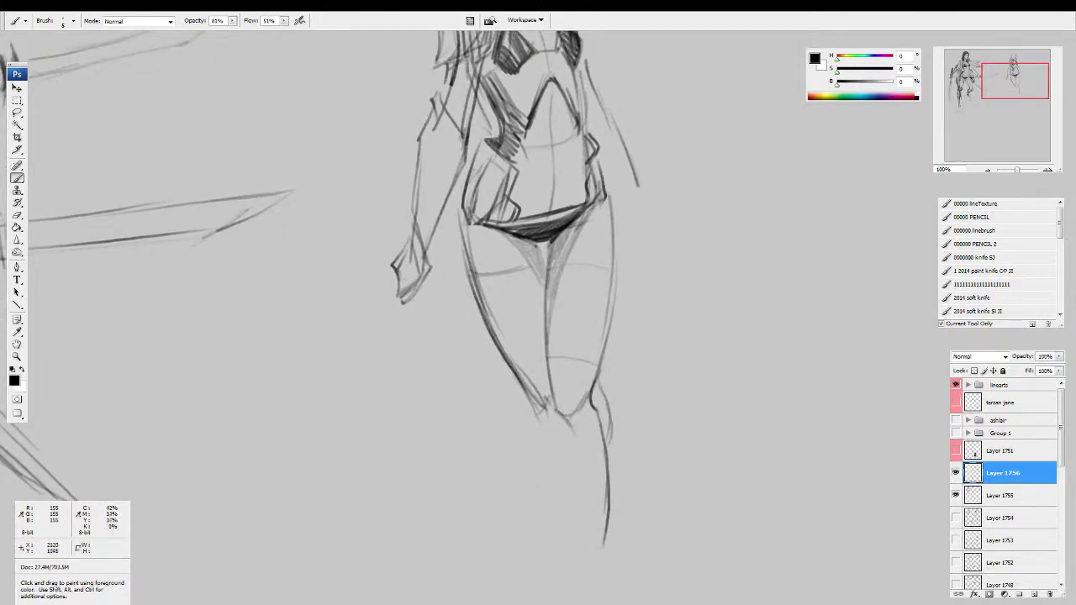
left_click_drag(538, 409, 589, 584)
left_click_drag(553, 490, 619, 604)
left_click_drag(580, 304, 567, 385)
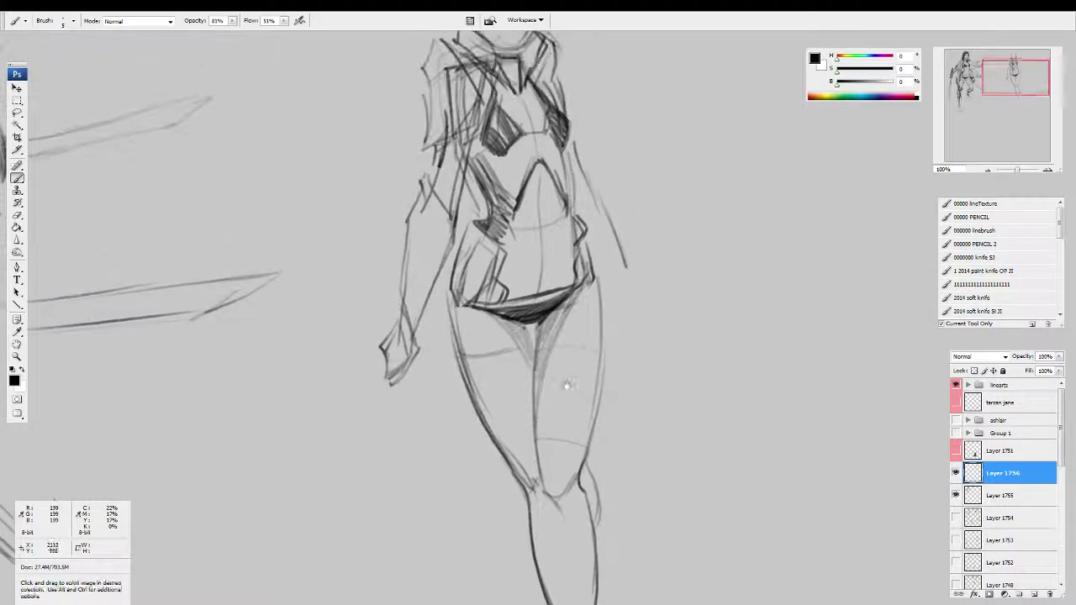
Step: Erase the overlapping construction lines inside the near shoulder guard and upper arm
left_click_drag(466, 244, 458, 338)
left_click_drag(498, 293, 476, 378)
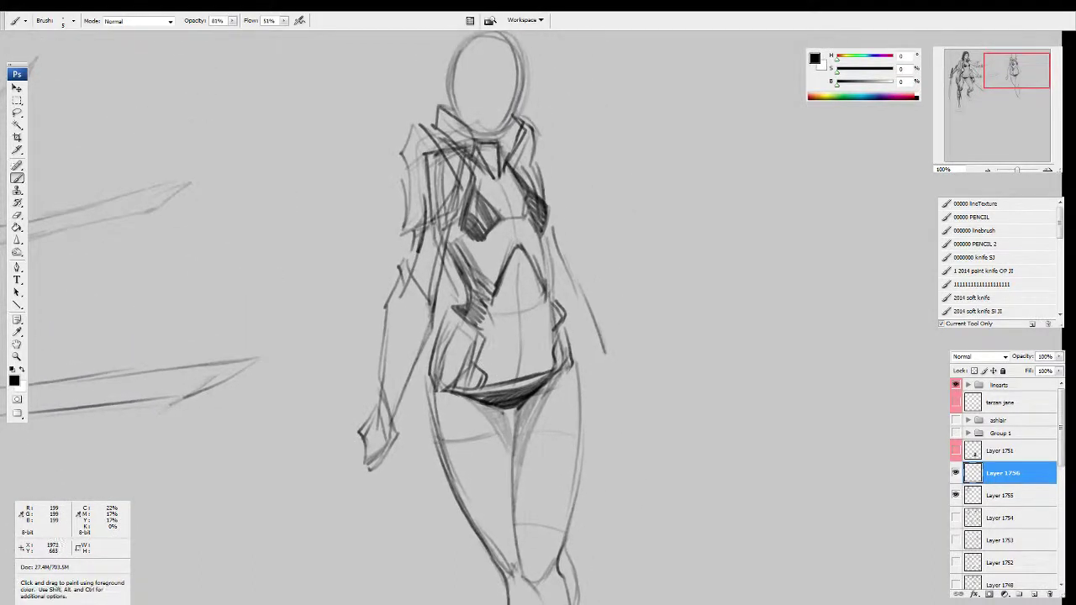
left_click_drag(438, 295, 438, 297)
key("e")
mouse_move(446, 151)
left_mouse_down()
mouse_move(427, 178)
mouse_move(435, 154)
mouse_move(417, 210)
mouse_move(442, 223)
left_mouse_up()
key("b")
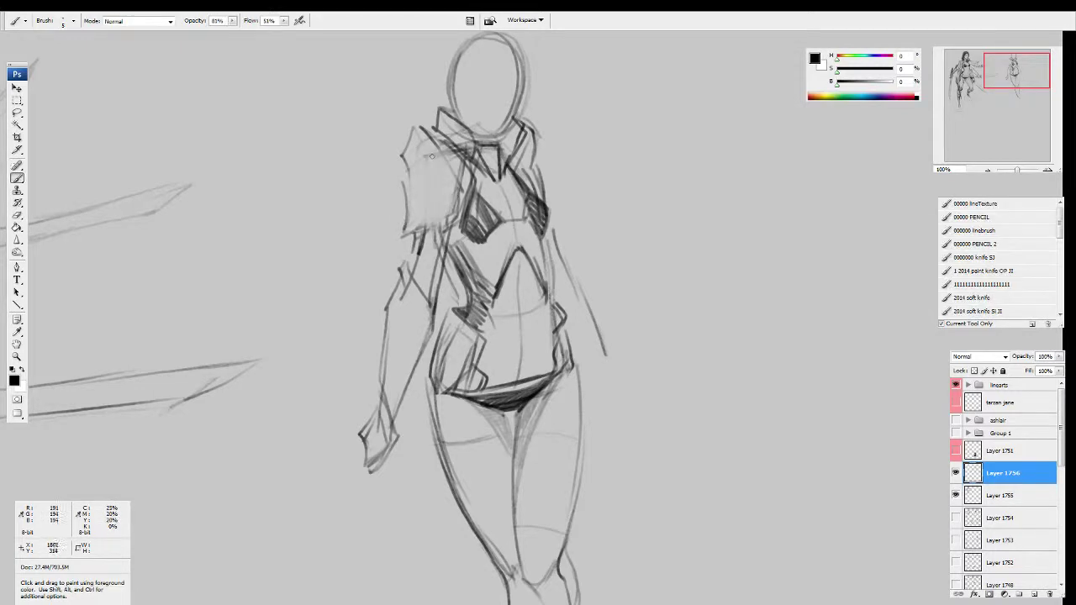
key("e")
mouse_move(433, 135)
left_mouse_down()
mouse_move(464, 155)
mouse_move(458, 165)
mouse_move(446, 143)
mouse_move(441, 168)
mouse_move(422, 148)
left_mouse_up()
key("b")
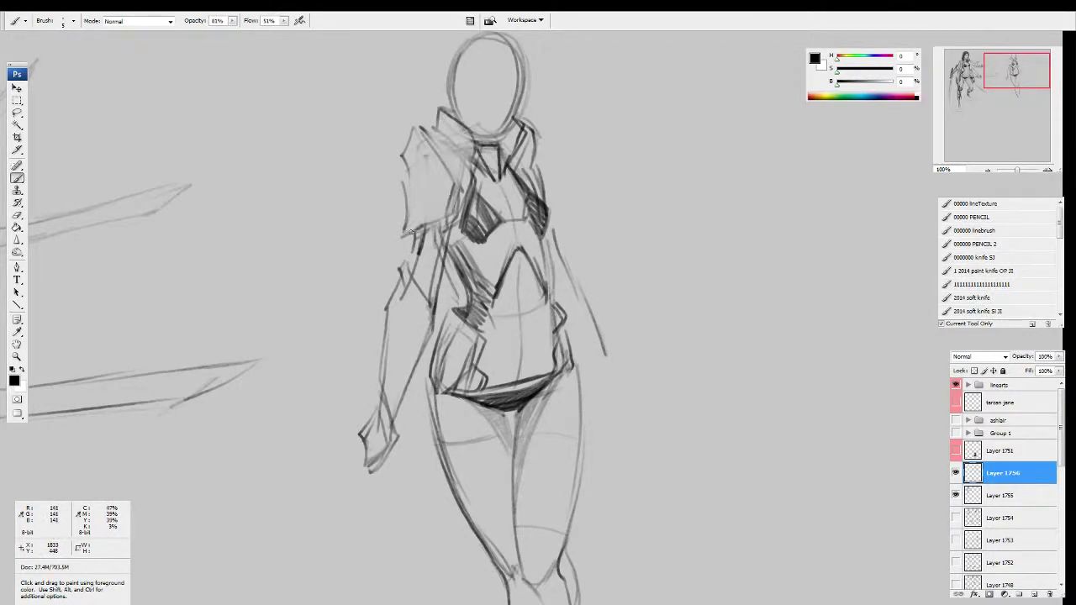
Step: Redraw the near shoulder guard's outline with darker edges and a bold lower rim
mouse_move(442, 220)
left_mouse_down()
mouse_move(396, 238)
mouse_move(418, 243)
mouse_move(456, 188)
left_mouse_up()
mouse_move(420, 127)
left_mouse_down()
mouse_move(456, 187)
mouse_move(409, 150)
mouse_move(398, 185)
mouse_move(407, 214)
left_mouse_up()
key("e")
key("b")
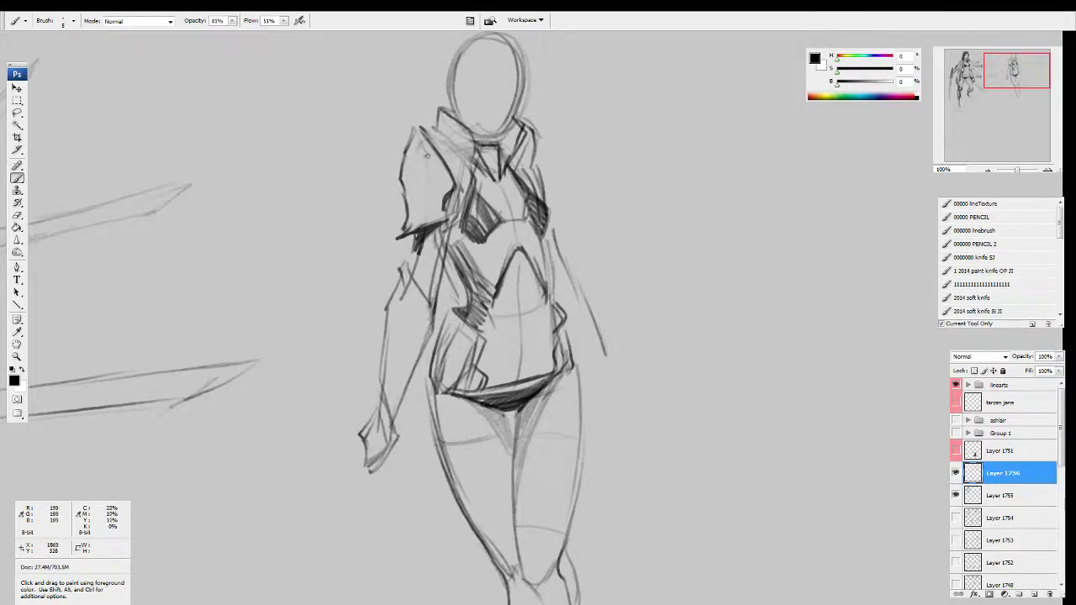
Step: Redraw the near upper arm's contour below the shoulder guard and erase the old elbow construction lines
mouse_move(438, 170)
left_mouse_down()
mouse_move(435, 210)
mouse_move(408, 229)
left_mouse_up()
mouse_move(424, 131)
left_mouse_down()
mouse_move(449, 175)
mouse_move(443, 139)
mouse_move(469, 170)
mouse_move(449, 227)
mouse_move(419, 231)
mouse_move(408, 275)
left_mouse_up()
mouse_move(407, 259)
left_mouse_down()
mouse_move(415, 290)
mouse_move(445, 310)
left_mouse_up()
mouse_move(423, 294)
left_mouse_down()
mouse_move(435, 314)
mouse_move(439, 265)
mouse_move(396, 332)
left_mouse_up()
key("e")
key("b")
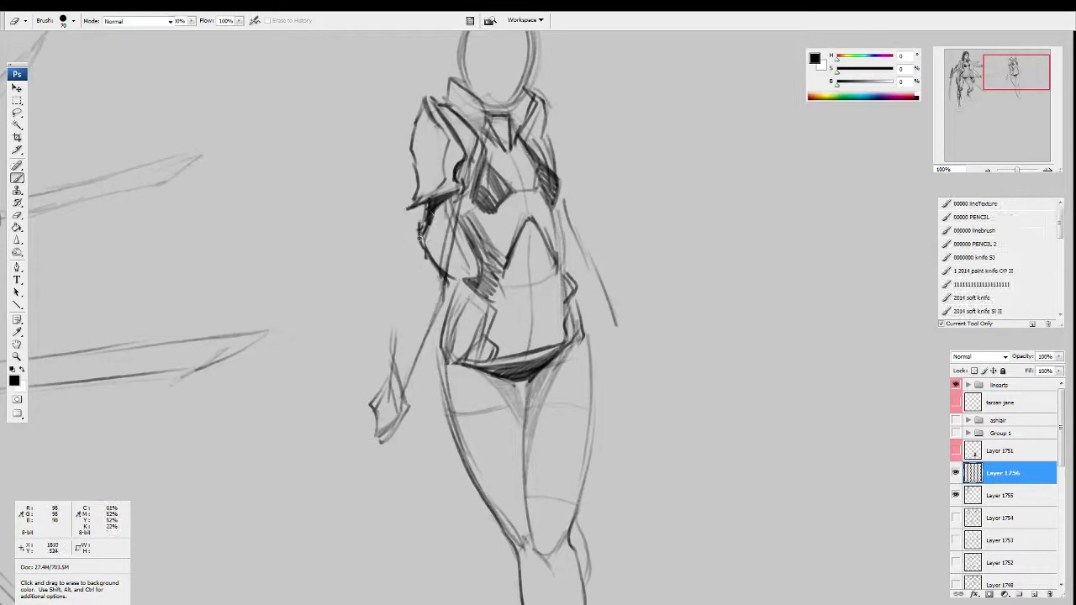
Step: Rough in the near forearm's outer line, and erase the trial strokes along with the old forearm and hand
left_click_drag(411, 225, 383, 395)
key("e")
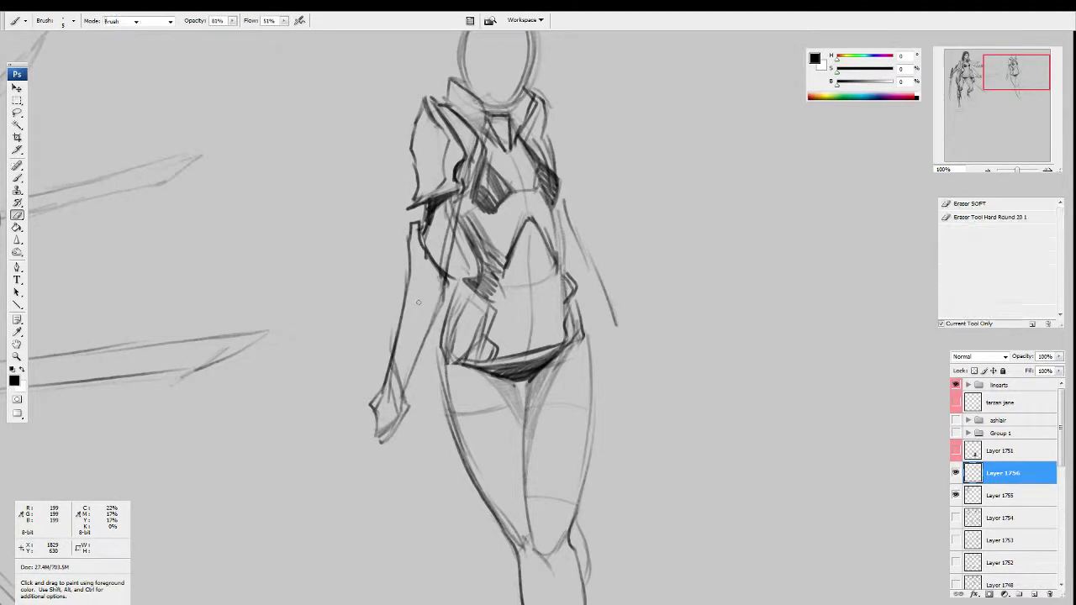
left_click_drag(393, 254, 390, 375)
key("b")
left_click_drag(410, 230, 394, 380)
key("e")
left_click_drag(387, 429, 399, 357)
key("b")
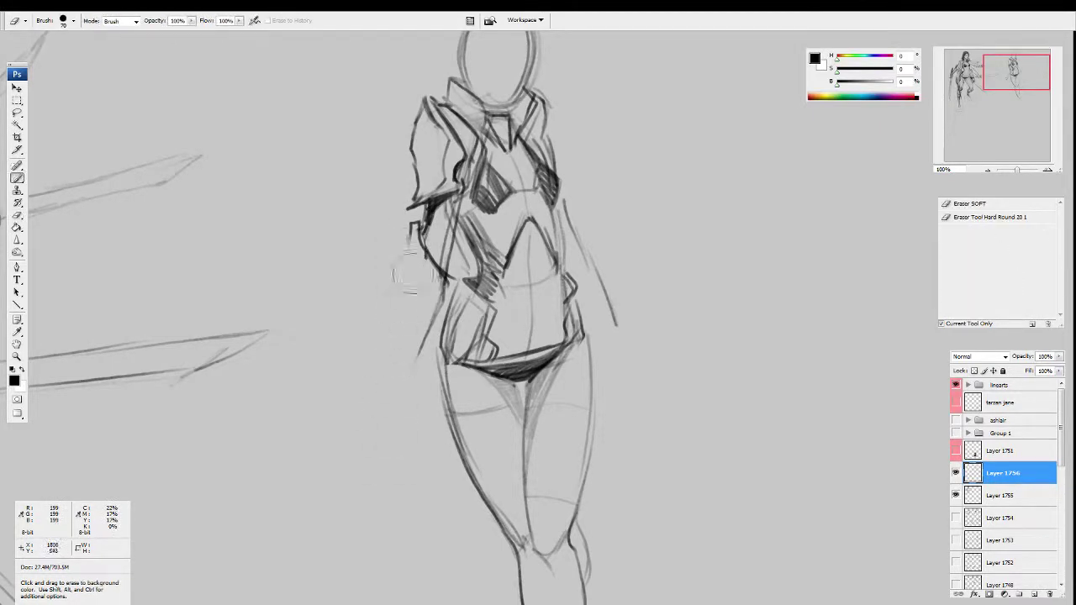
Step: Redraw the near forearm with long tapering contours ending in a simple angular hand
left_click_drag(410, 232, 398, 342)
left_click_drag(447, 264, 417, 422)
left_click_drag(398, 296, 409, 413)
mouse_move(413, 399)
left_mouse_down()
mouse_move(418, 416)
mouse_move(385, 434)
left_mouse_up()
mouse_move(388, 441)
left_mouse_down()
mouse_move(415, 420)
mouse_move(408, 446)
left_mouse_up()
Step: Mirror the canvas and sketch the far forearm and a rough far hand beside the thigh
key("ctrl+shift+h")
left_click_drag(614, 353, 611, 360)
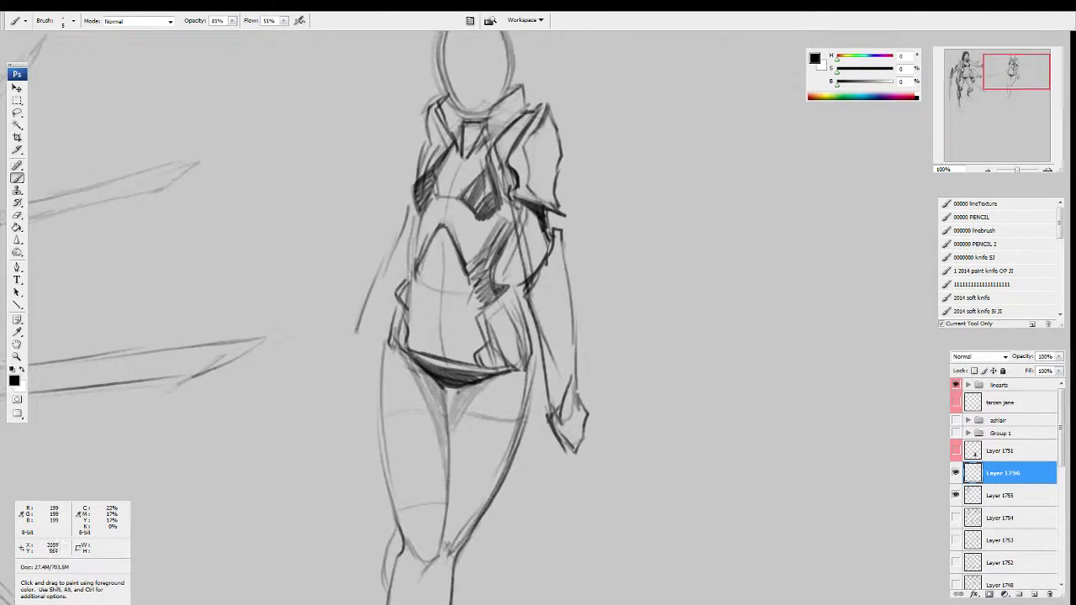
left_click_drag(377, 271, 350, 390)
mouse_move(355, 335)
left_mouse_down()
mouse_move(350, 375)
mouse_move(359, 368)
mouse_move(363, 407)
mouse_move(385, 372)
mouse_move(363, 413)
left_mouse_up()
left_click_drag(381, 350, 354, 422)
left_click_drag(345, 383, 366, 430)
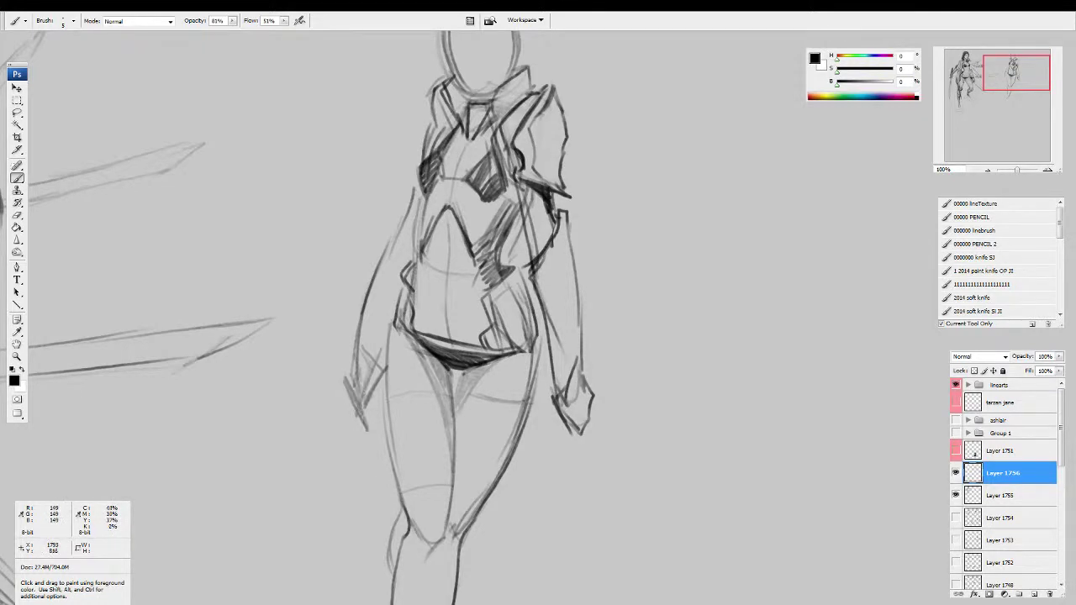
Step: Hatch the far hand and wrist with dark diagonal strokes to form the sword hilt
left_click_drag(384, 377, 367, 415)
left_click_drag(358, 370, 376, 412)
mouse_move(387, 376)
left_mouse_down()
mouse_move(370, 410)
mouse_move(370, 401)
left_mouse_up()
mouse_move(387, 356)
left_mouse_down()
mouse_move(362, 400)
mouse_move(364, 389)
mouse_move(365, 434)
mouse_move(371, 391)
left_mouse_up()
key("space")
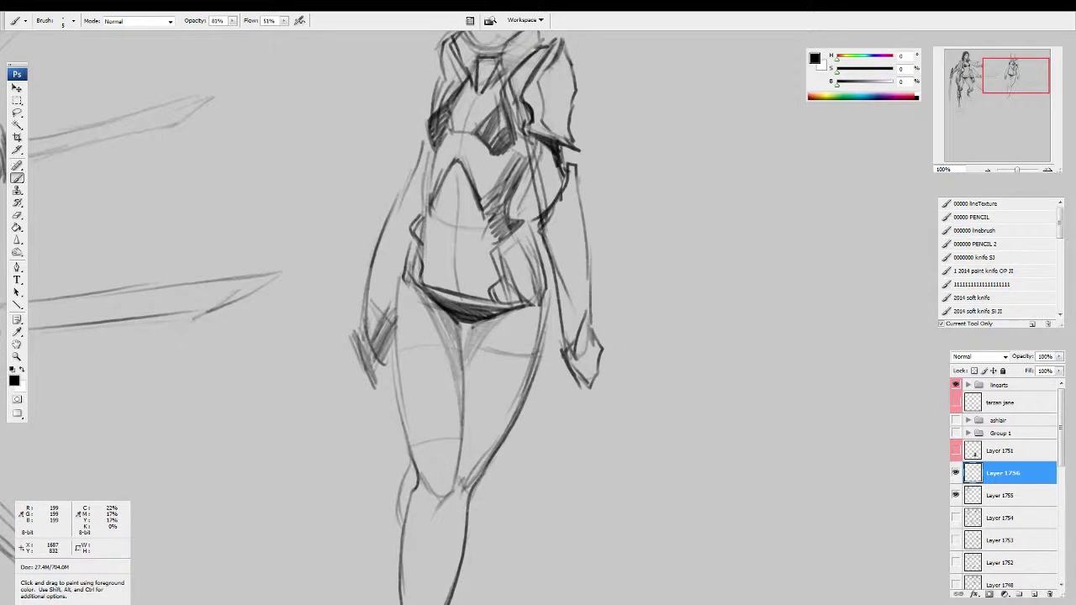
Step: Draw a long straight sword blade extending diagonally down and outward from the far hand
mouse_move(353, 345)
left_mouse_down()
mouse_move(385, 387)
mouse_move(380, 376)
mouse_move(226, 535)
left_mouse_up()
mouse_move(367, 378)
left_mouse_down()
mouse_move(244, 563)
mouse_move(196, 591)
left_mouse_up()
mouse_move(235, 526)
left_mouse_down()
mouse_move(180, 592)
mouse_move(215, 574)
left_mouse_up()
Step: Clean up the near hand and redraw the wrist and finger lines with darker strokes
key("space")
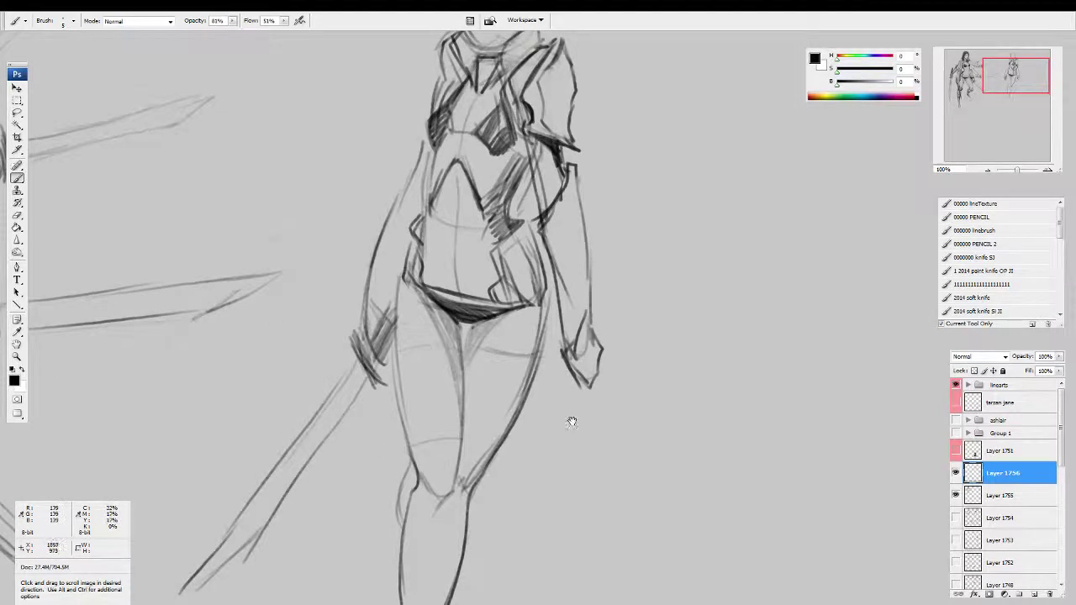
left_click_drag(572, 422, 565, 391)
key("space")
mouse_move(561, 289)
left_mouse_down()
mouse_move(570, 339)
mouse_move(552, 384)
left_mouse_up()
key("e")
key("b")
mouse_move(546, 305)
left_mouse_down()
mouse_move(550, 338)
mouse_move(565, 340)
left_mouse_up()
mouse_move(563, 301)
left_mouse_down()
mouse_move(580, 343)
mouse_move(557, 374)
mouse_move(646, 353)
left_mouse_up()
Step: Mirror the canvas, move the figure clear of the older sword sketches and rotate it slightly
key("ctrl+shift+h")
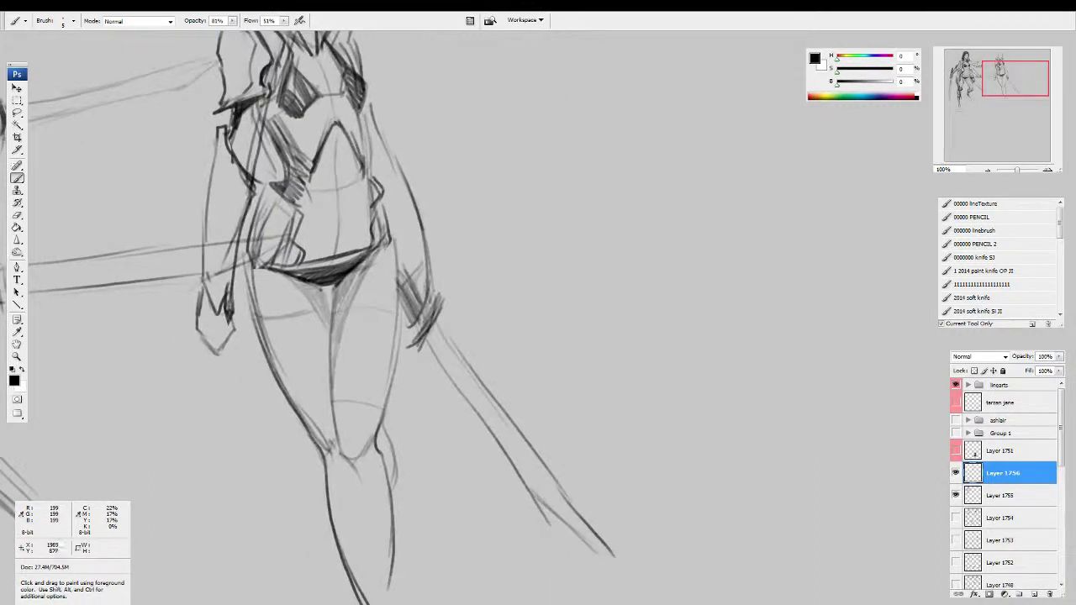
key("v")
left_click_drag(539, 384, 810, 393)
left_click_drag(660, 397, 567, 509)
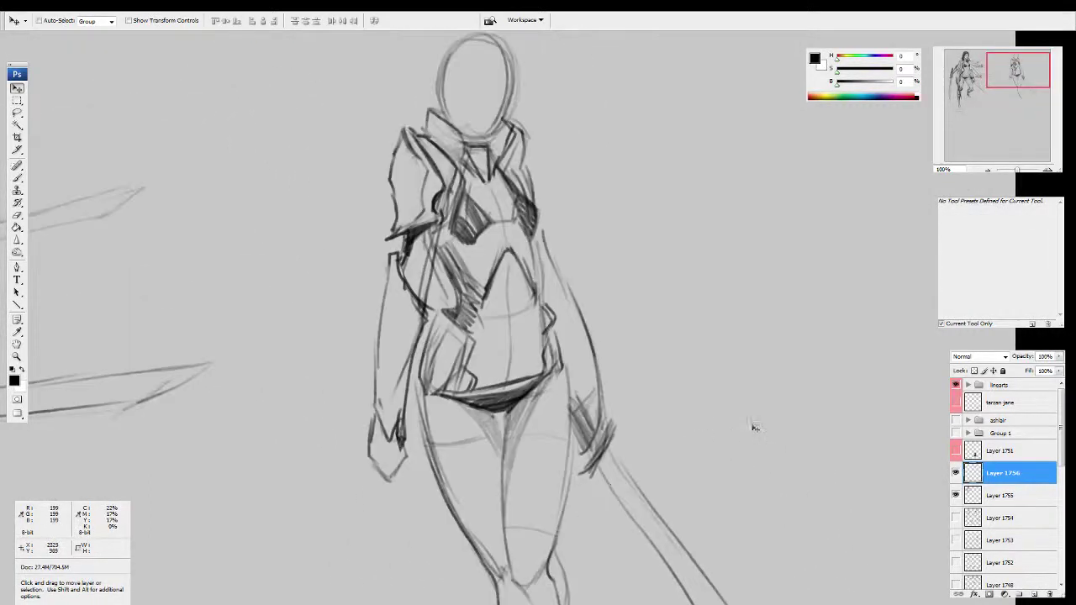
key("ctrl+t")
mouse_move(797, 412)
left_mouse_down()
mouse_move(841, 396)
mouse_move(846, 406)
mouse_move(834, 398)
left_mouse_up()
key("Return")
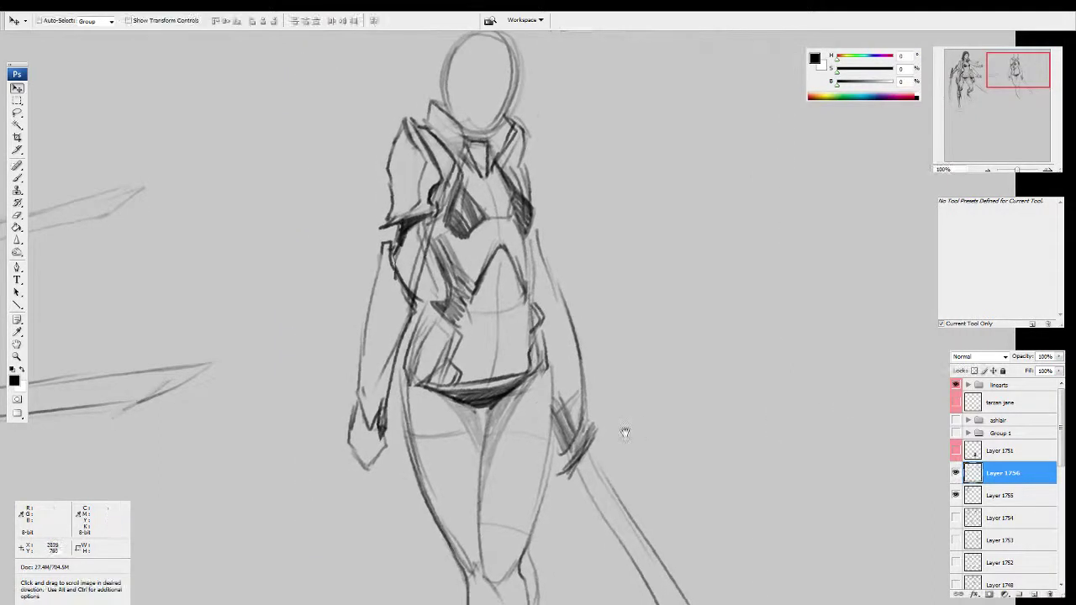
Step: Redraw the near hand's outline around a dark scribbled sword grip projecting behind the wrist
left_click_drag(624, 432, 673, 305)
key("b")
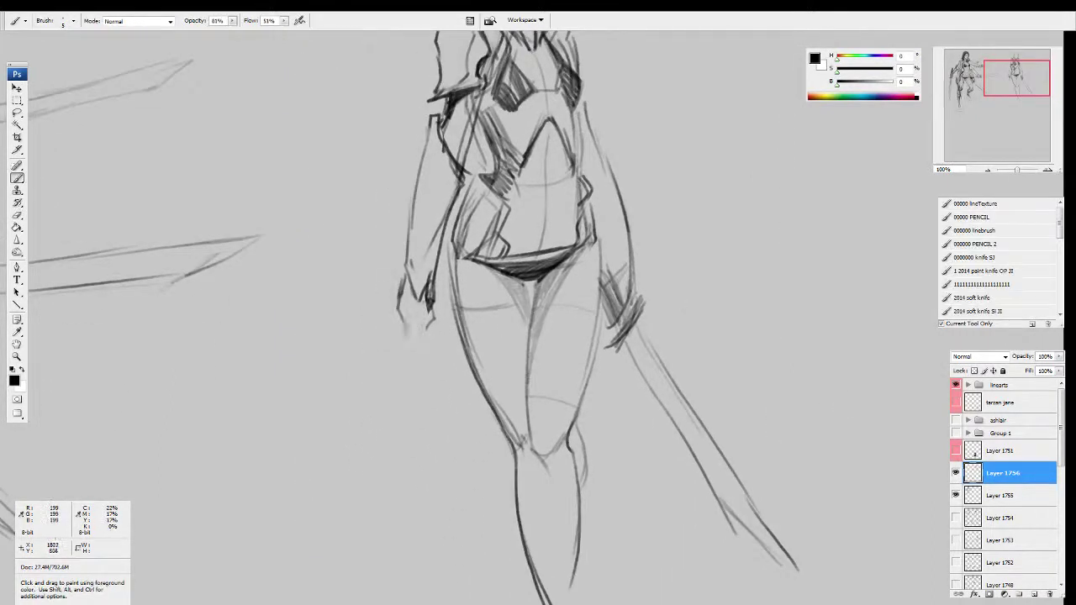
left_click_drag(434, 324, 438, 301)
mouse_move(391, 237)
left_mouse_down()
mouse_move(393, 252)
mouse_move(389, 220)
mouse_move(402, 269)
mouse_move(384, 220)
mouse_move(387, 236)
left_mouse_up()
left_click_drag(450, 353, 446, 324)
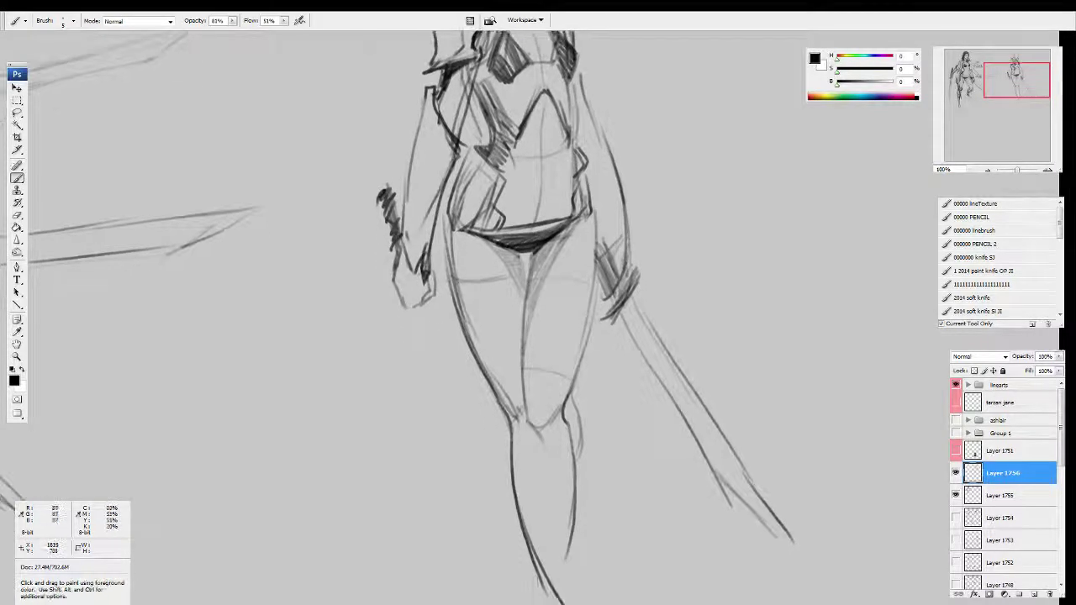
left_click_drag(395, 256, 394, 290)
mouse_move(390, 284)
left_mouse_down()
mouse_move(421, 308)
mouse_move(432, 279)
mouse_move(407, 326)
left_mouse_up()
left_click_drag(434, 277, 409, 329)
Step: Mirror the canvas and rough in the second sword's blade below the near hand, erasing its lower lines
key("ctrl+h")
left_click_drag(704, 350, 674, 294)
mouse_move(704, 242)
left_mouse_down()
mouse_move(715, 267)
mouse_move(649, 395)
left_mouse_up()
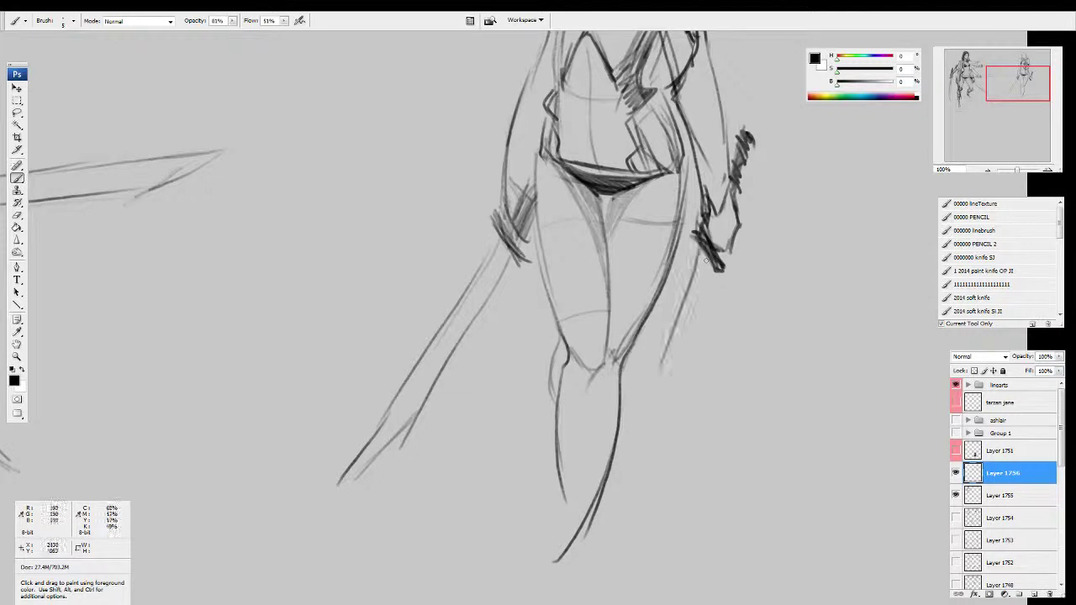
mouse_move(715, 270)
left_mouse_down()
mouse_move(670, 458)
mouse_move(612, 568)
left_mouse_up()
key("e")
left_click_drag(691, 378, 618, 588)
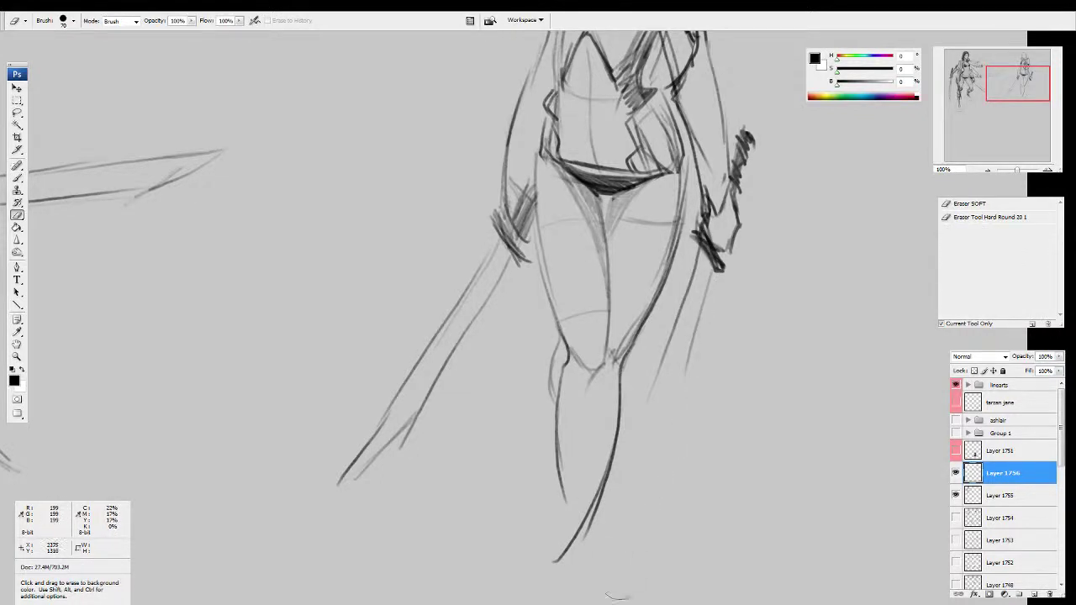
Step: Draw the second sword's blade as two long parallel edges curving down toward a tip beside the lower leg
key("b")
left_click_drag(666, 353, 636, 443)
left_click_drag(710, 281, 662, 474)
left_click_drag(695, 336, 607, 551)
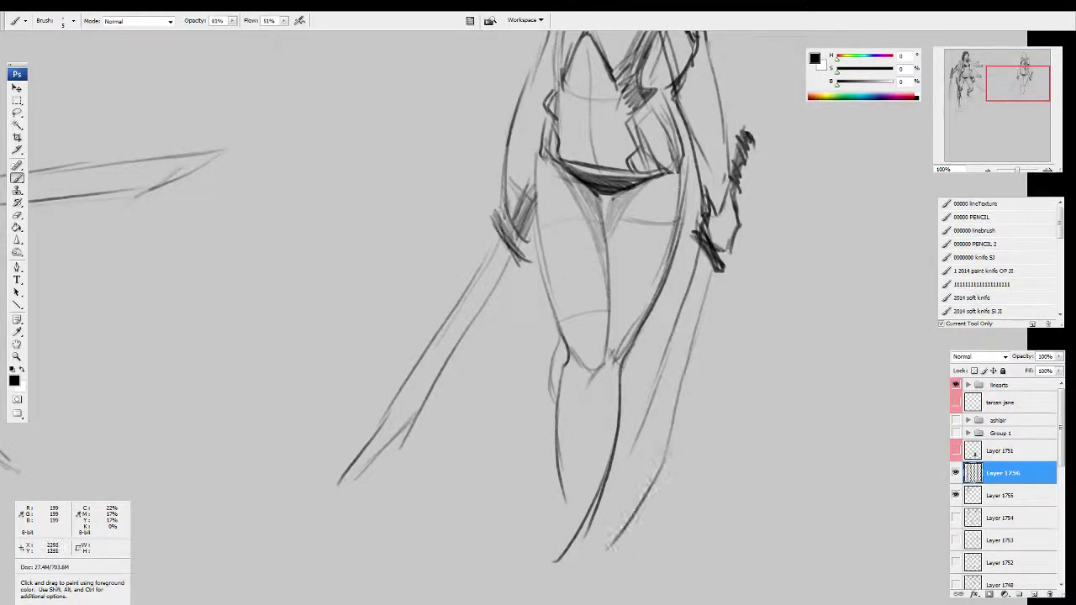
left_click_drag(634, 442, 592, 551)
left_click_drag(666, 481, 611, 543)
Step: Darken the near elbow contour and the inner edge of the forearm down to the wrist
left_click_drag(724, 337, 697, 472)
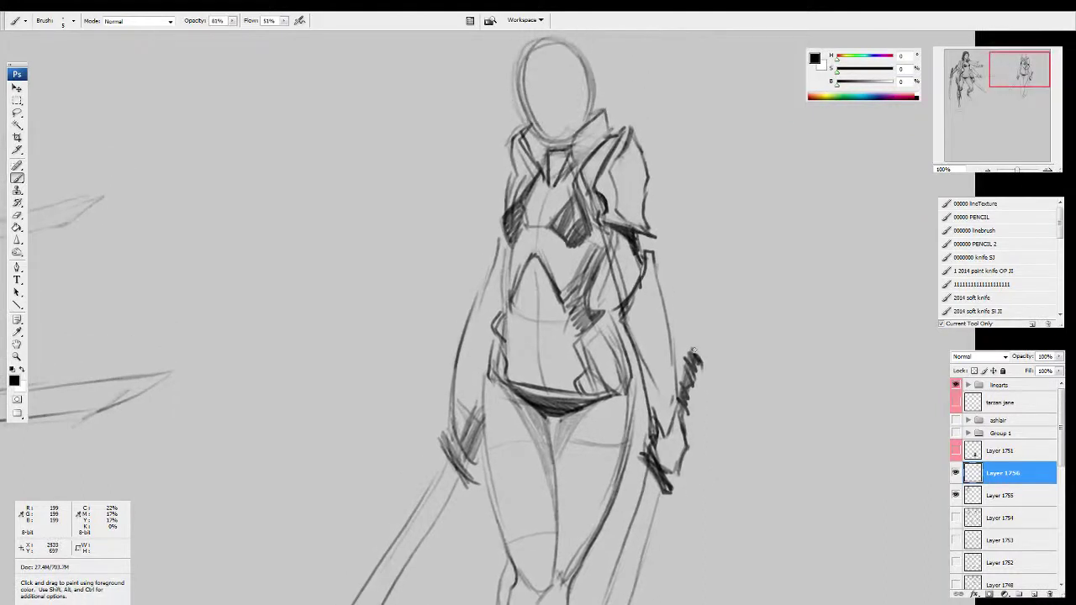
left_click_drag(646, 273, 626, 308)
left_click_drag(635, 344, 648, 379)
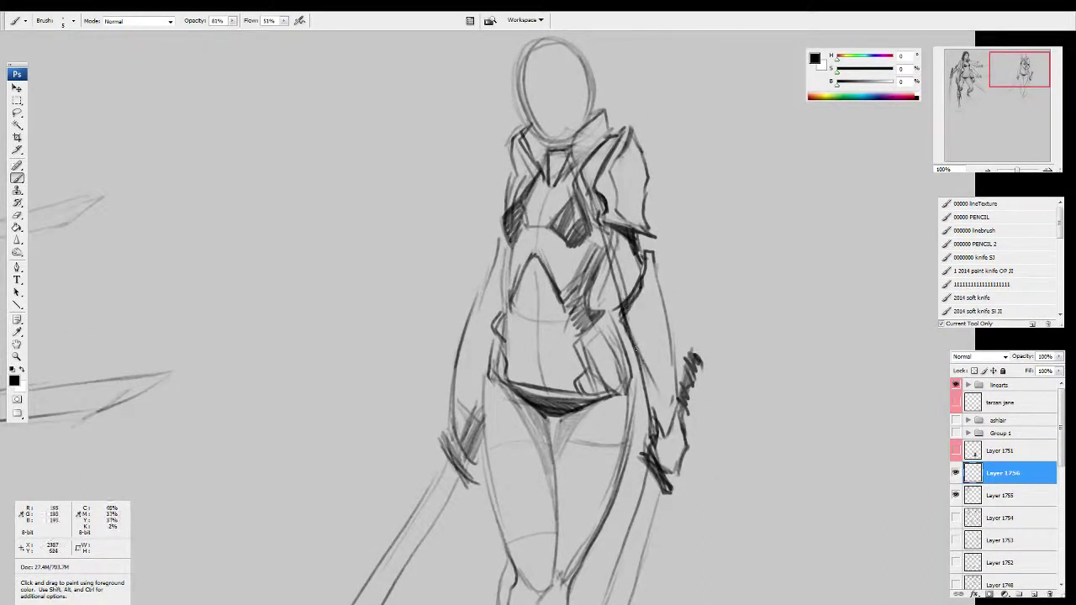
mouse_move(635, 288)
left_mouse_down()
mouse_move(628, 338)
mouse_move(655, 414)
left_mouse_up()
Step: Hatch the near shoulder guard and both sides of the collar, and darken the neck piece and chest panels
mouse_move(642, 222)
left_mouse_down()
mouse_move(635, 265)
mouse_move(626, 214)
mouse_move(612, 202)
mouse_move(598, 214)
mouse_move(599, 194)
mouse_move(586, 200)
mouse_move(584, 226)
left_mouse_up()
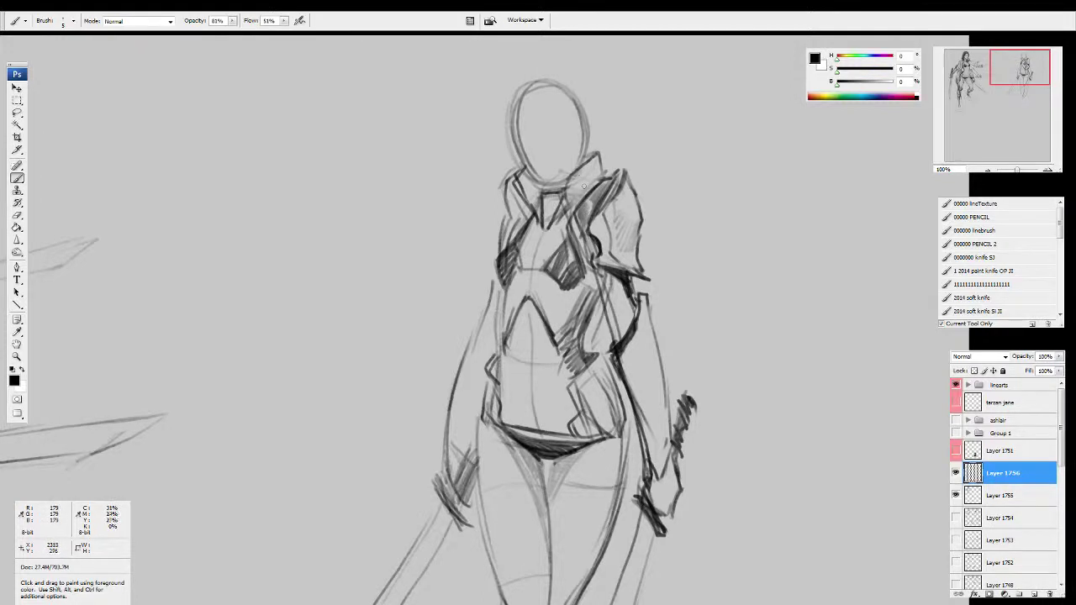
mouse_move(594, 160)
left_mouse_down()
mouse_move(568, 185)
mouse_move(584, 186)
mouse_move(570, 205)
mouse_move(548, 227)
mouse_move(546, 217)
mouse_move(528, 295)
left_mouse_up()
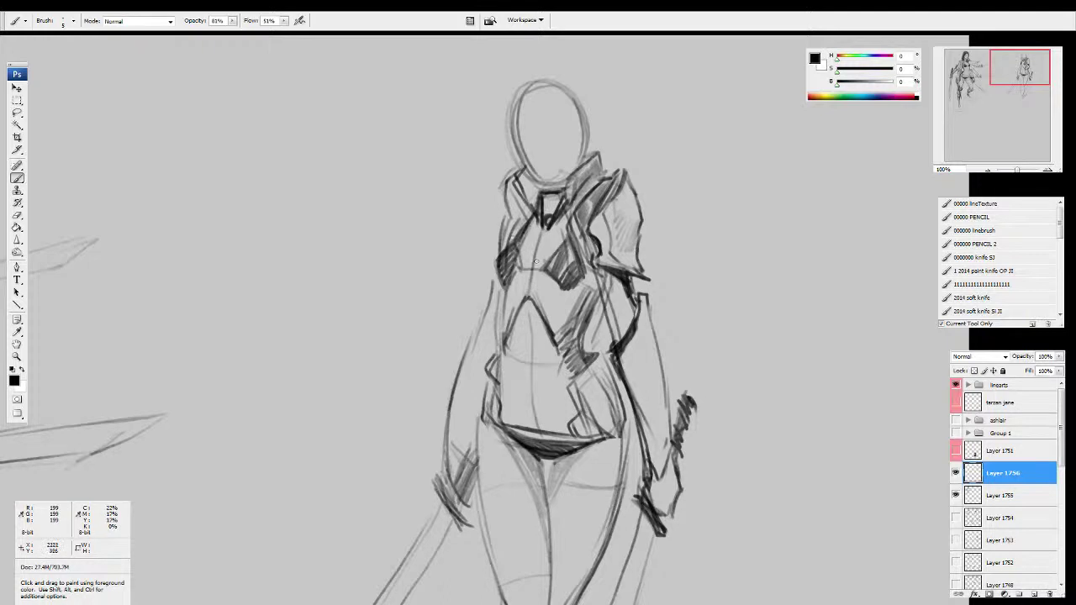
mouse_move(521, 230)
left_mouse_down()
mouse_move(513, 267)
mouse_move(550, 270)
mouse_move(499, 265)
left_mouse_up()
mouse_move(513, 184)
left_mouse_down()
mouse_move(506, 213)
mouse_move(518, 180)
mouse_move(537, 210)
left_mouse_up()
Step: Darken the head's outline and sketch a spiky fringe across the forehead
left_click_drag(514, 113, 531, 172)
mouse_move(514, 107)
left_mouse_down()
mouse_move(534, 84)
mouse_move(575, 114)
left_mouse_up()
left_click_drag(578, 149, 568, 161)
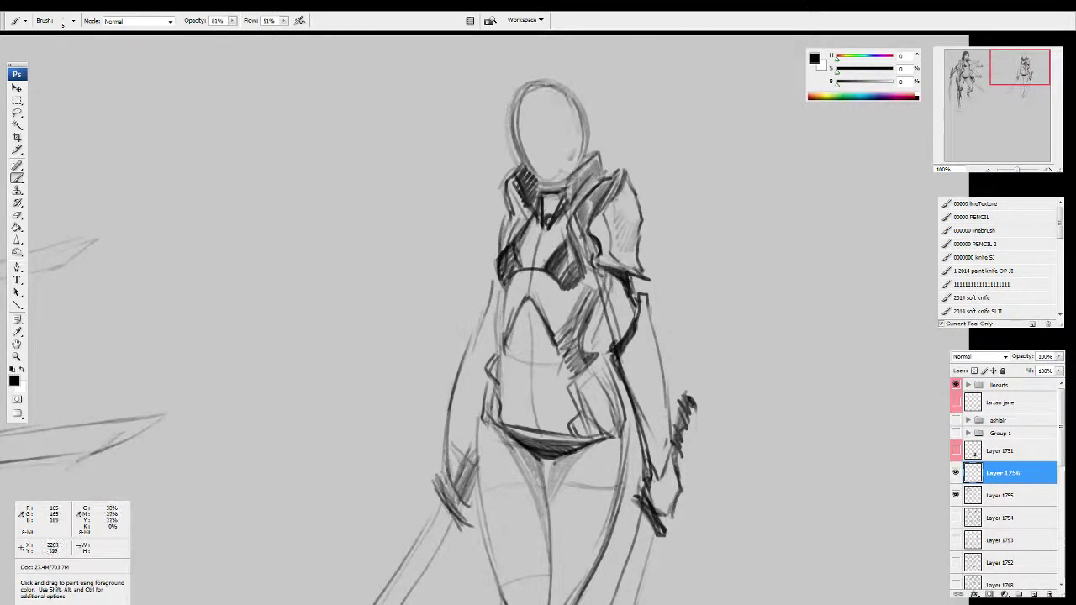
left_click_drag(577, 97, 511, 146)
left_click_drag(581, 136, 575, 157)
Step: Draw a windblown ponytail with pointed strands sweeping out from the side of the head
mouse_move(521, 118)
left_mouse_down()
mouse_move(538, 92)
mouse_move(546, 122)
mouse_move(599, 139)
mouse_move(486, 128)
mouse_move(388, 201)
left_mouse_up()
left_click_drag(498, 161, 444, 160)
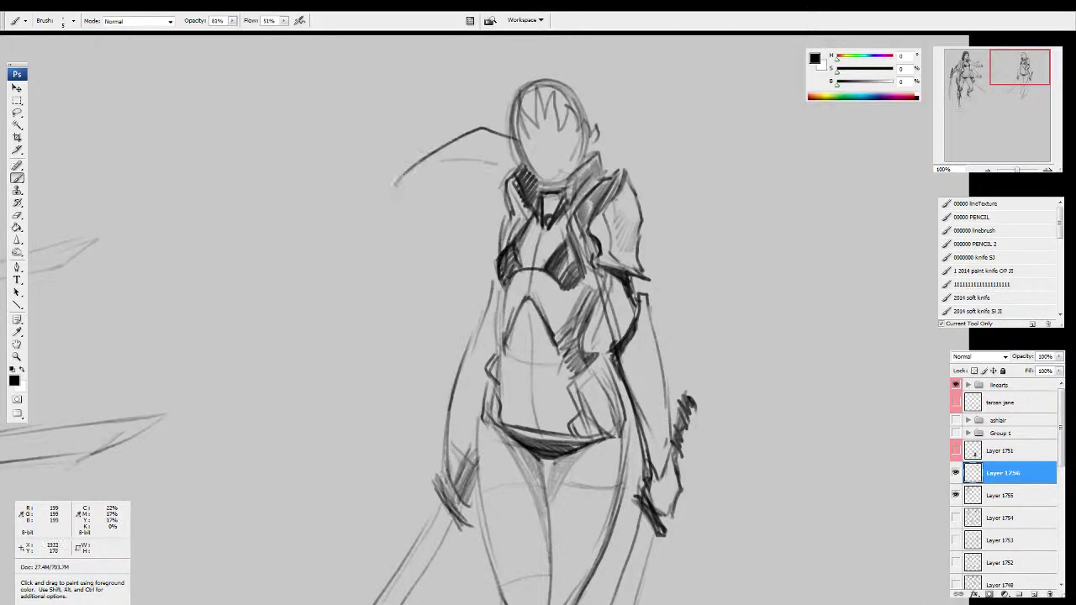
left_click_drag(388, 202, 473, 192)
mouse_move(471, 186)
left_mouse_down()
mouse_move(404, 221)
mouse_move(400, 244)
left_mouse_up()
mouse_move(454, 200)
left_mouse_down()
mouse_move(472, 190)
mouse_move(427, 215)
left_mouse_up()
mouse_move(403, 237)
left_mouse_down()
mouse_move(484, 194)
mouse_move(496, 169)
left_mouse_up()
left_click_drag(439, 169, 496, 159)
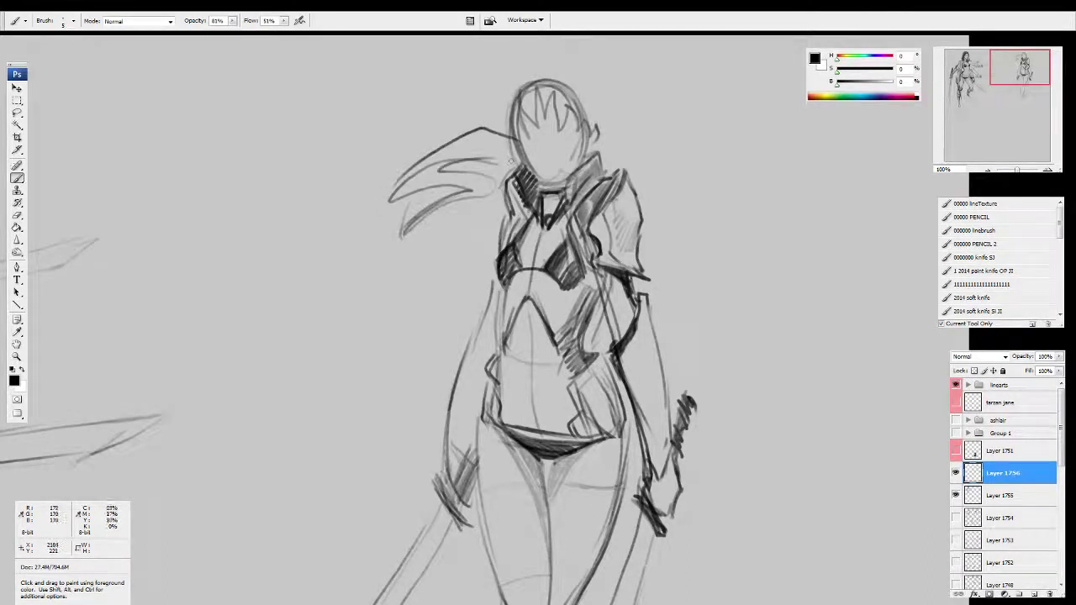
Step: Mirror the canvas and erase the heavy head outline on the side opposite the ponytail
left_click_drag(543, 211, 556, 179)
left_click_drag(613, 157, 595, 173)
key("ctrl+shift+h")
mouse_move(441, 105)
left_mouse_down()
mouse_move(409, 116)
mouse_move(422, 86)
mouse_move(417, 114)
left_mouse_up()
key("e")
key("b")
mouse_move(421, 71)
left_mouse_down()
mouse_move(406, 90)
mouse_move(421, 114)
left_mouse_up()
key("e")
key("b")
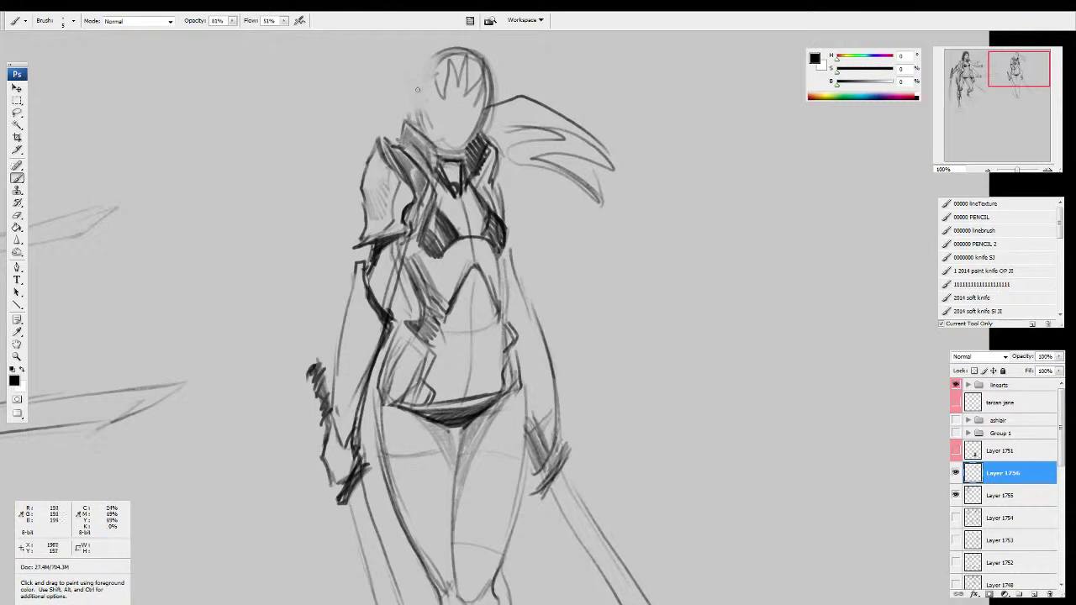
Step: Draw a pointed lock of hair beside the face and rework the raised near collar with darker edges
mouse_move(407, 76)
left_mouse_down()
mouse_move(419, 114)
mouse_move(422, 63)
mouse_move(437, 54)
mouse_move(429, 123)
mouse_move(449, 124)
mouse_move(405, 121)
mouse_move(389, 160)
mouse_move(396, 172)
left_mouse_up()
key("e")
key("b")
key("e")
key("b")
key("e")
key("b")
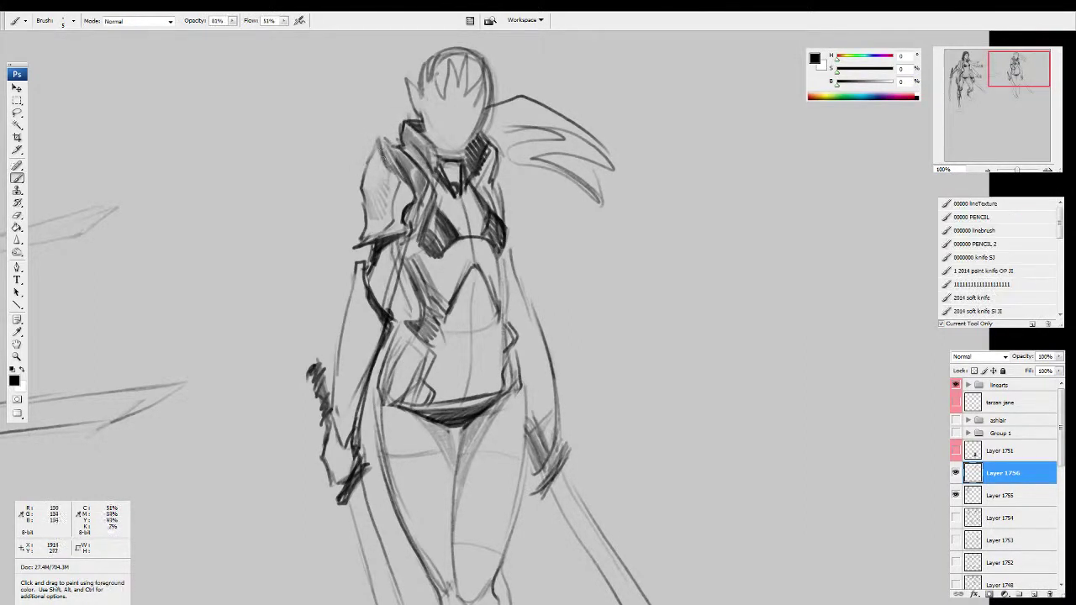
Step: Shade the near shoulder guard with dense hatching, leaving lighter highlights across its middle
left_click_drag(379, 133, 387, 182)
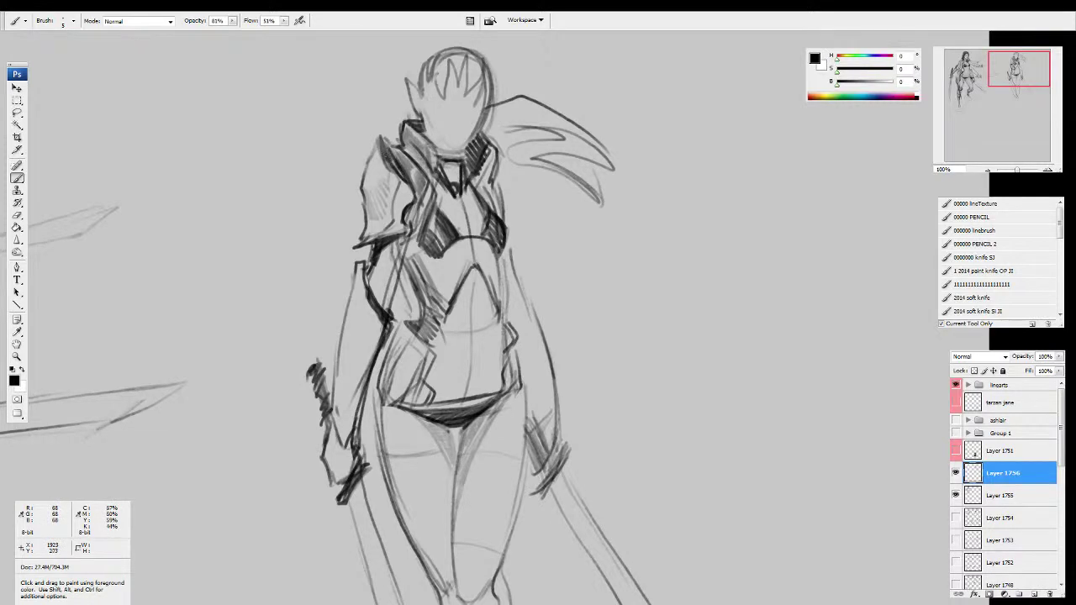
mouse_move(375, 141)
left_mouse_down()
mouse_move(364, 193)
mouse_move(366, 160)
left_mouse_up()
mouse_move(370, 153)
left_mouse_down()
mouse_move(366, 214)
mouse_move(375, 201)
mouse_move(385, 207)
left_mouse_up()
left_click_drag(399, 190, 377, 227)
left_click_drag(389, 210, 370, 240)
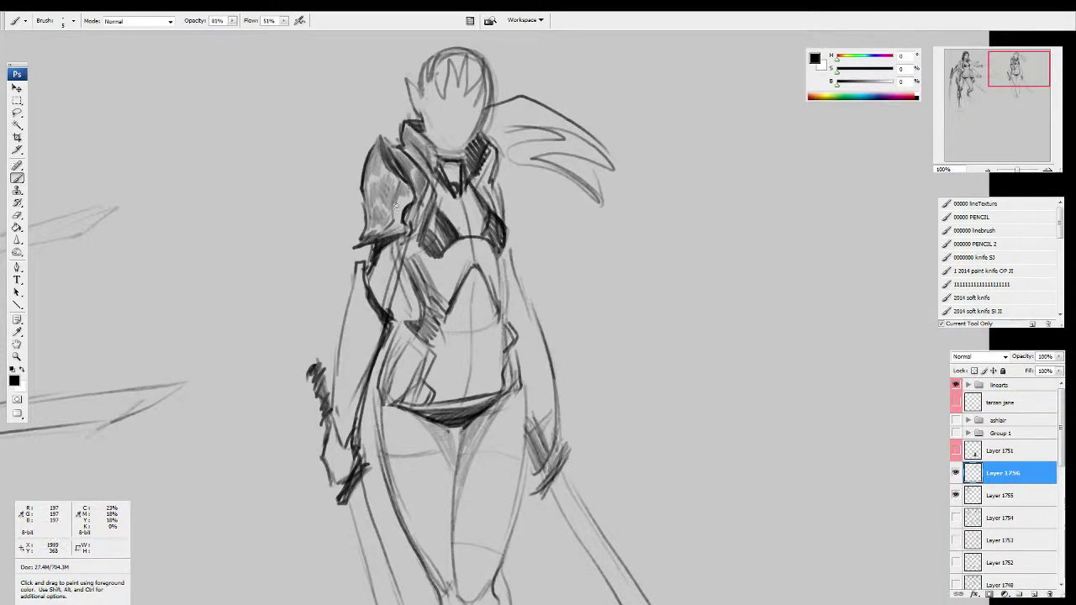
left_click_drag(402, 202, 395, 217)
Step: Darken the line between the near arm and torso, and hatch the armor panel beneath the chest
mouse_move(411, 196)
left_mouse_down()
mouse_move(397, 225)
mouse_move(379, 233)
mouse_move(405, 239)
mouse_move(385, 311)
left_mouse_up()
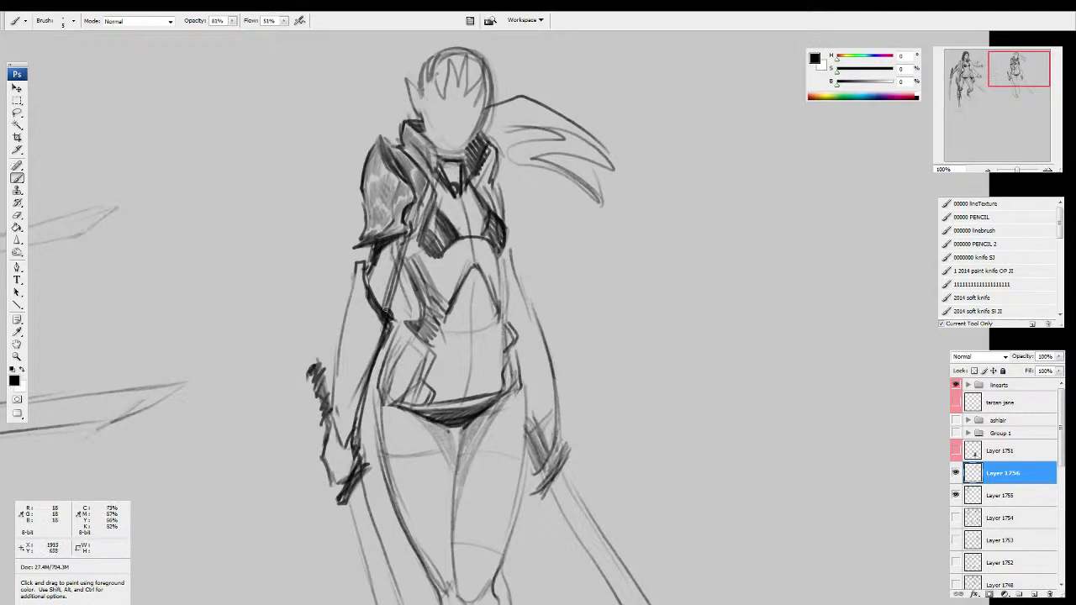
mouse_move(404, 242)
left_mouse_down()
mouse_move(384, 313)
mouse_move(399, 264)
left_mouse_up()
mouse_move(413, 239)
left_mouse_down()
mouse_move(403, 268)
mouse_move(454, 313)
left_mouse_up()
key("e")
key("b")
mouse_move(428, 257)
left_mouse_down()
mouse_move(445, 296)
mouse_move(457, 271)
mouse_move(439, 259)
mouse_move(466, 240)
left_mouse_up()
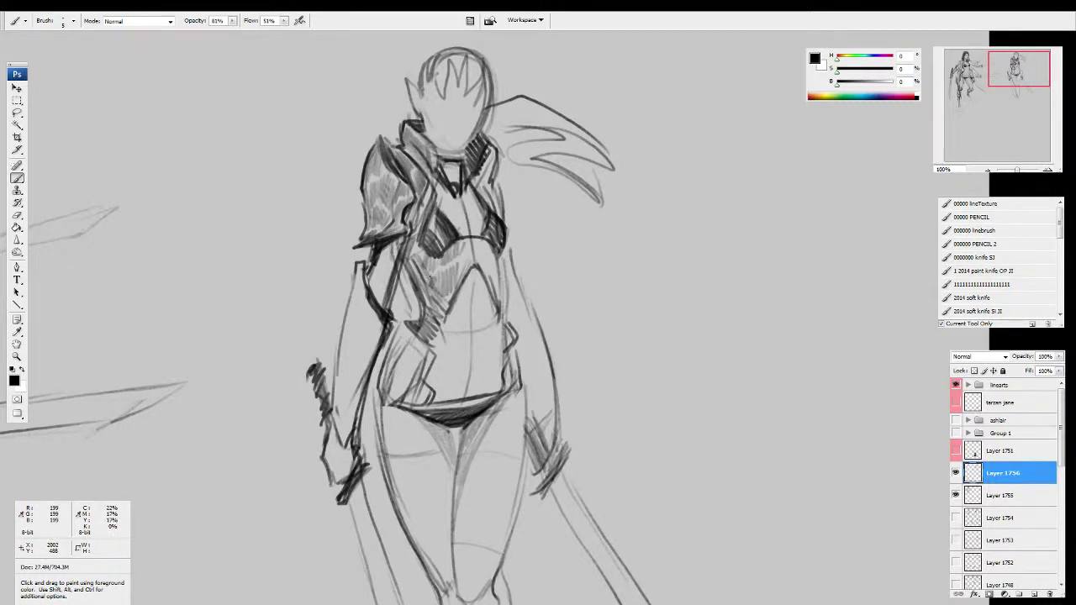
Step: Define the abdomen panel's side edges, bolden the chest armor's lower rim and shade the upper abdomen
mouse_move(420, 271)
left_mouse_down()
mouse_move(425, 310)
mouse_move(413, 326)
mouse_move(439, 340)
mouse_move(444, 390)
left_mouse_up()
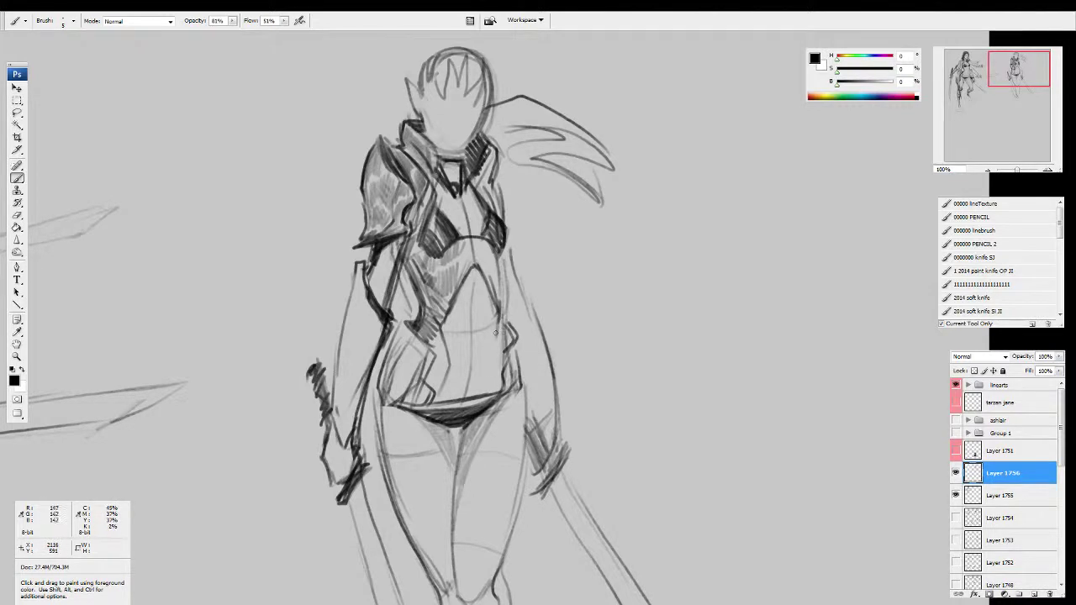
mouse_move(496, 333)
left_mouse_down()
mouse_move(503, 384)
mouse_move(479, 402)
left_mouse_up()
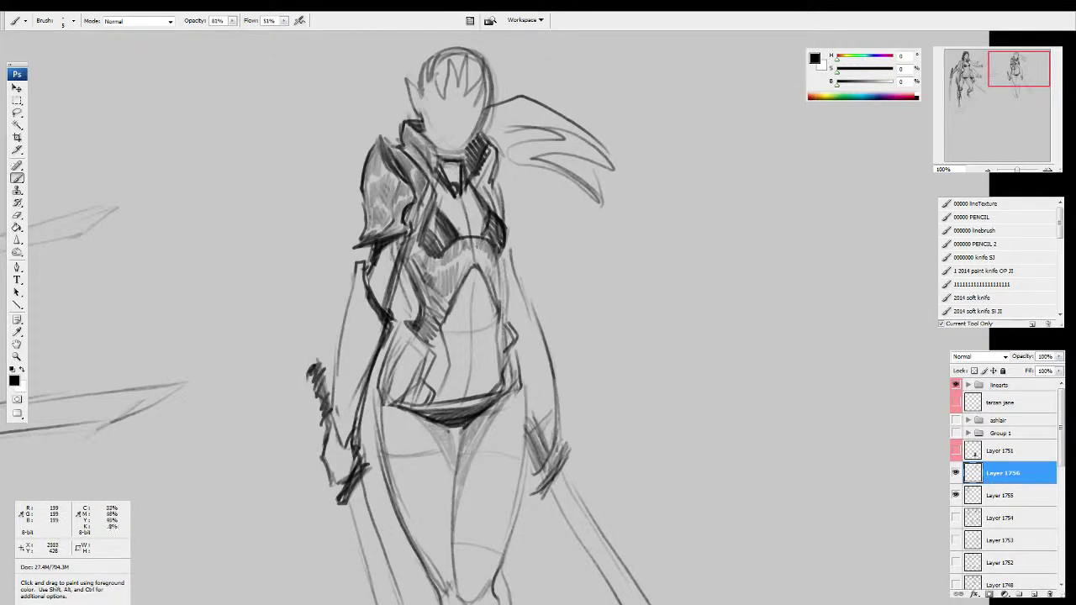
left_click_drag(439, 255, 486, 237)
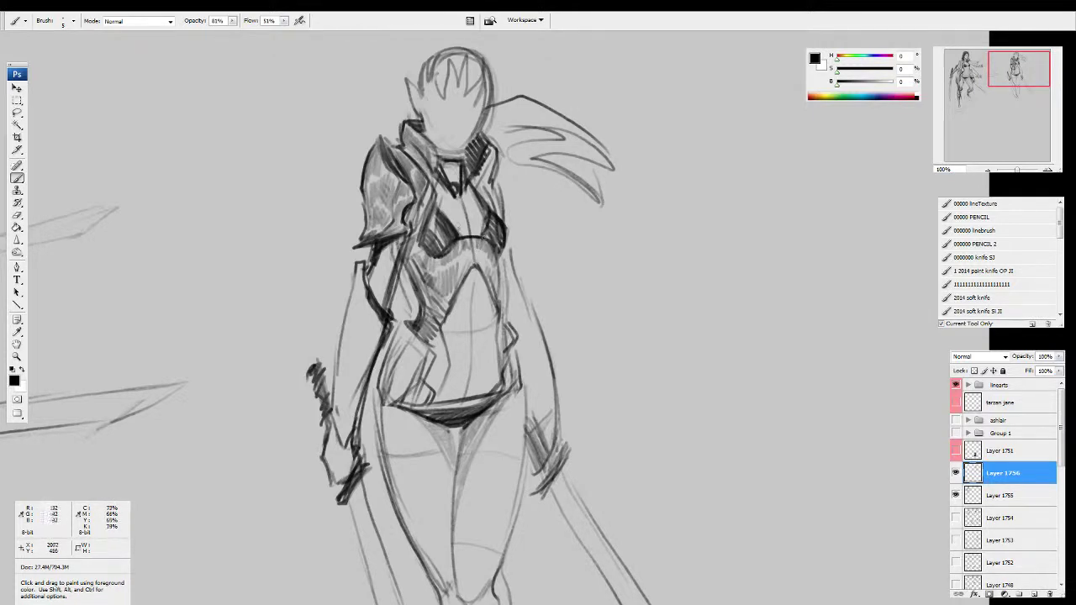
scroll(479, 244, "down", 1)
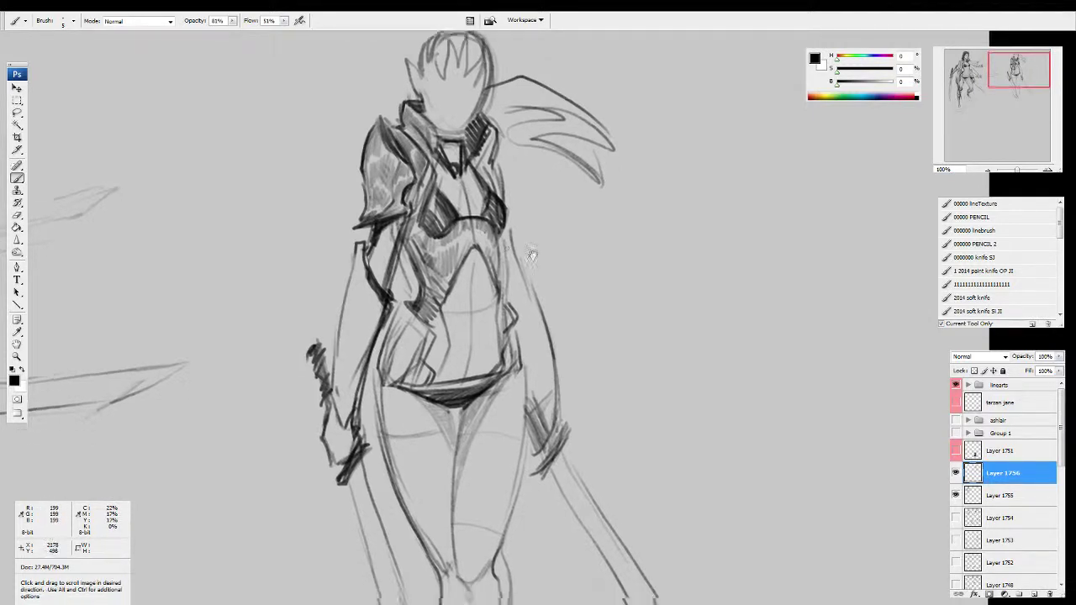
mouse_move(502, 235)
left_mouse_down()
mouse_move(495, 292)
mouse_move(491, 279)
mouse_move(437, 278)
mouse_move(431, 268)
mouse_move(450, 311)
mouse_move(486, 277)
mouse_move(449, 304)
mouse_move(460, 286)
mouse_move(488, 294)
mouse_move(459, 304)
mouse_move(454, 294)
mouse_move(457, 313)
mouse_move(494, 309)
mouse_move(454, 313)
mouse_move(442, 362)
mouse_move(427, 345)
mouse_move(395, 383)
mouse_move(412, 294)
left_mouse_up()
Step: Clean up the near hip panel, then redraw the hip armor's lower edge and the inner thigh lines
key("e")
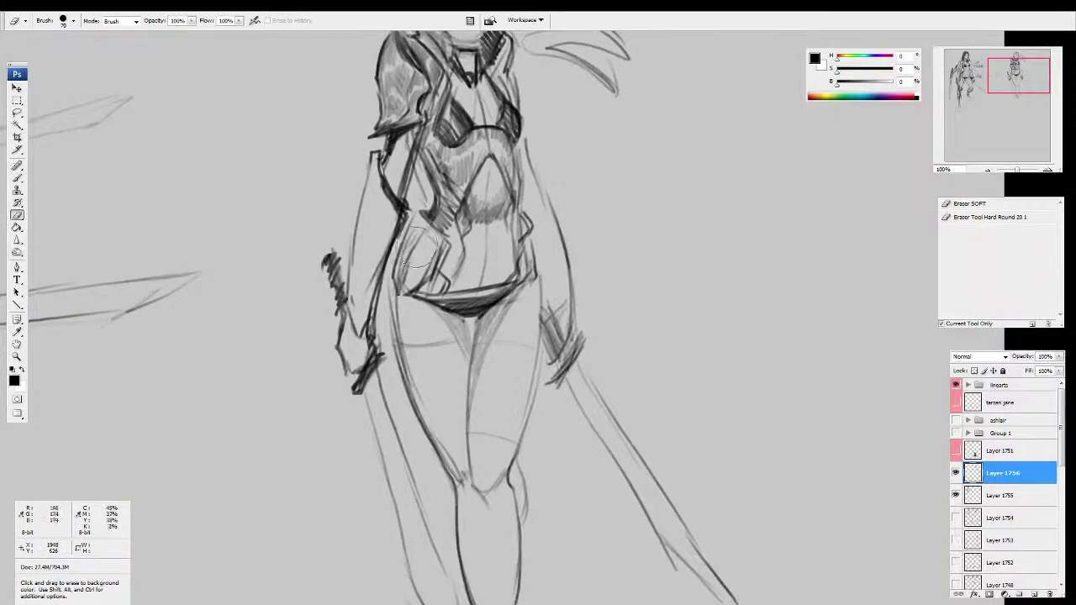
key("b")
mouse_move(417, 248)
left_mouse_down()
mouse_move(411, 294)
mouse_move(463, 375)
left_mouse_up()
left_click_drag(429, 317, 472, 397)
left_click_drag(446, 341, 472, 419)
key("e")
key("b")
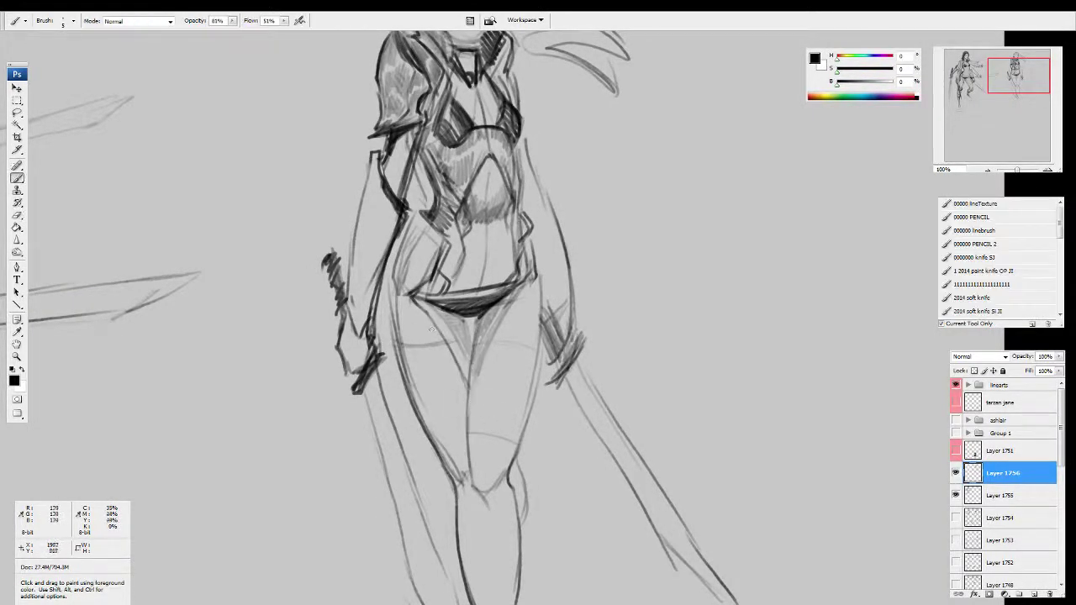
mouse_move(528, 243)
left_mouse_down()
mouse_move(521, 301)
mouse_move(477, 427)
mouse_move(504, 407)
mouse_move(527, 416)
left_mouse_up()
Step: Draw armor bands above both knees and a small squared kneepad on the front knee
key("space")
mouse_move(457, 407)
left_mouse_down()
mouse_move(434, 415)
mouse_move(484, 456)
left_mouse_up()
mouse_move(484, 427)
left_mouse_down()
mouse_move(506, 427)
mouse_move(497, 462)
left_mouse_up()
left_click_drag(482, 427, 487, 454)
mouse_move(486, 430)
left_mouse_down()
mouse_move(506, 430)
mouse_move(496, 462)
left_mouse_up()
mouse_move(481, 431)
left_mouse_down()
mouse_move(487, 460)
mouse_move(502, 461)
left_mouse_up()
left_click_drag(642, 292, 652, 397)
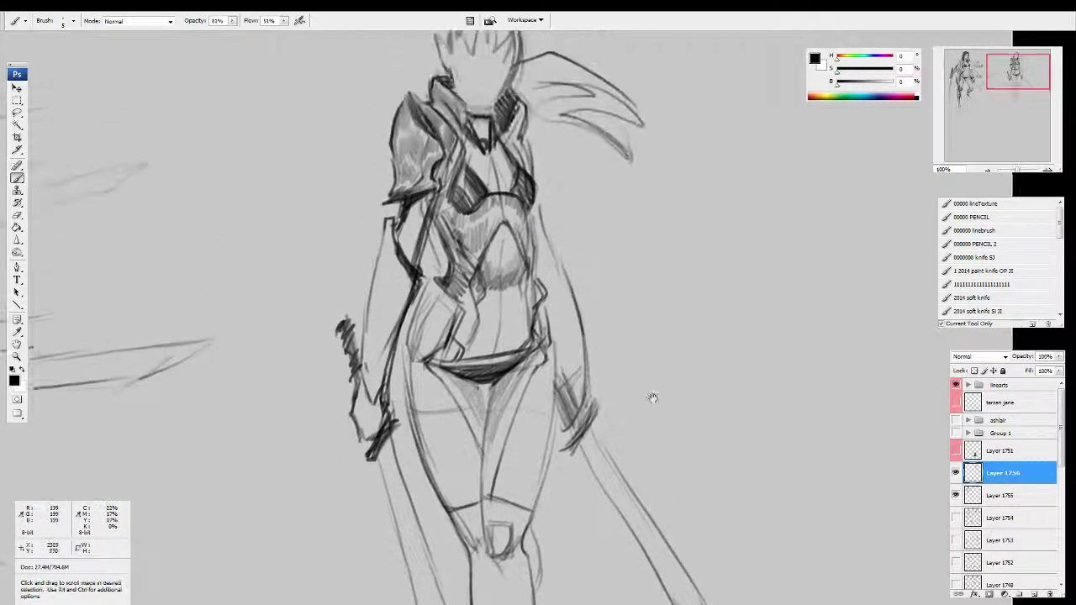
Step: Flip the canvas horizontally and hatch the far arm with shading strokes from the shoulder down to the forearm
key("F2")
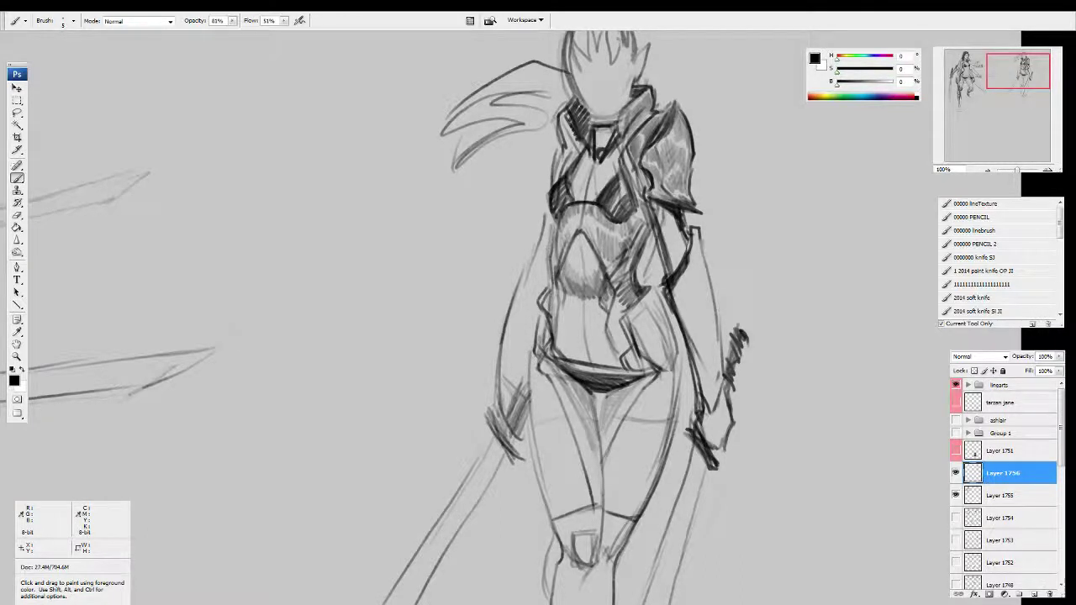
left_click_drag(563, 214, 557, 181)
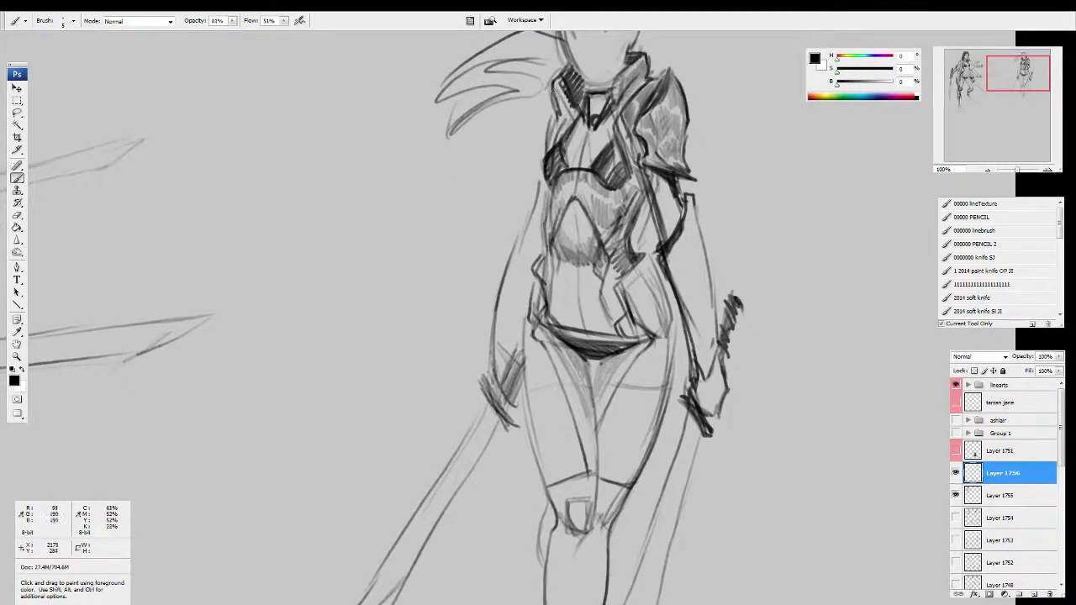
mouse_move(555, 90)
left_mouse_down()
mouse_move(572, 124)
mouse_move(550, 143)
left_mouse_up()
left_click_drag(538, 187, 521, 279)
left_click_drag(533, 234, 505, 301)
left_click_drag(513, 252, 505, 319)
mouse_move(513, 281)
left_mouse_down()
mouse_move(523, 325)
mouse_move(504, 370)
left_mouse_up()
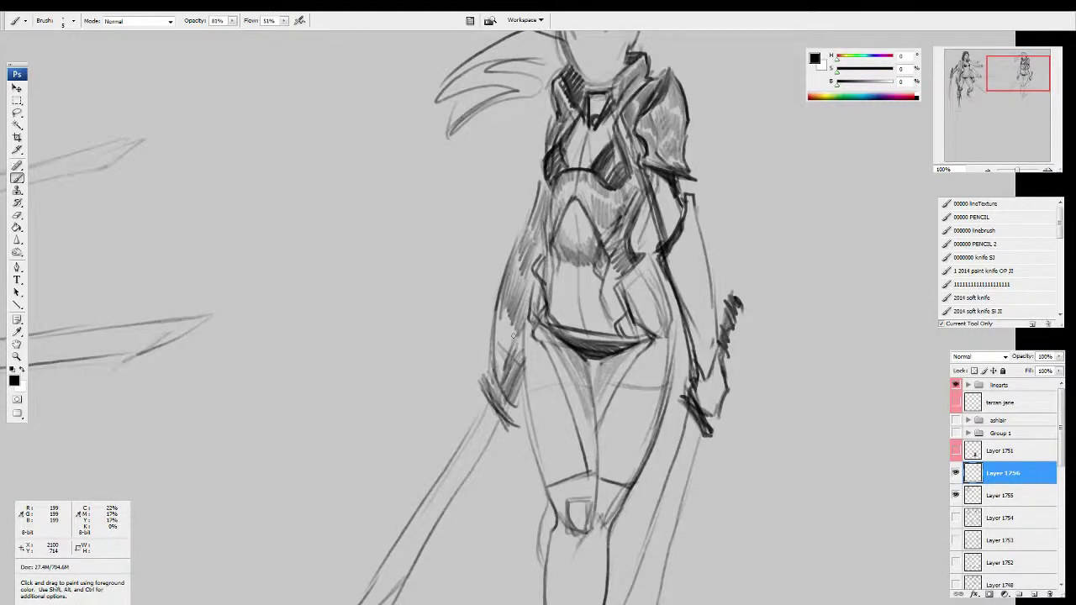
Step: Deepen the hatching on the far forearm down to the wrist, darken the waist notch beside it and flip the canvas back
left_click_drag(509, 327, 494, 370)
mouse_move(505, 308)
left_mouse_down()
mouse_move(491, 355)
mouse_move(501, 387)
left_mouse_up()
mouse_move(517, 242)
left_mouse_down()
mouse_move(502, 299)
mouse_move(504, 286)
left_mouse_up()
left_click_drag(523, 271, 513, 294)
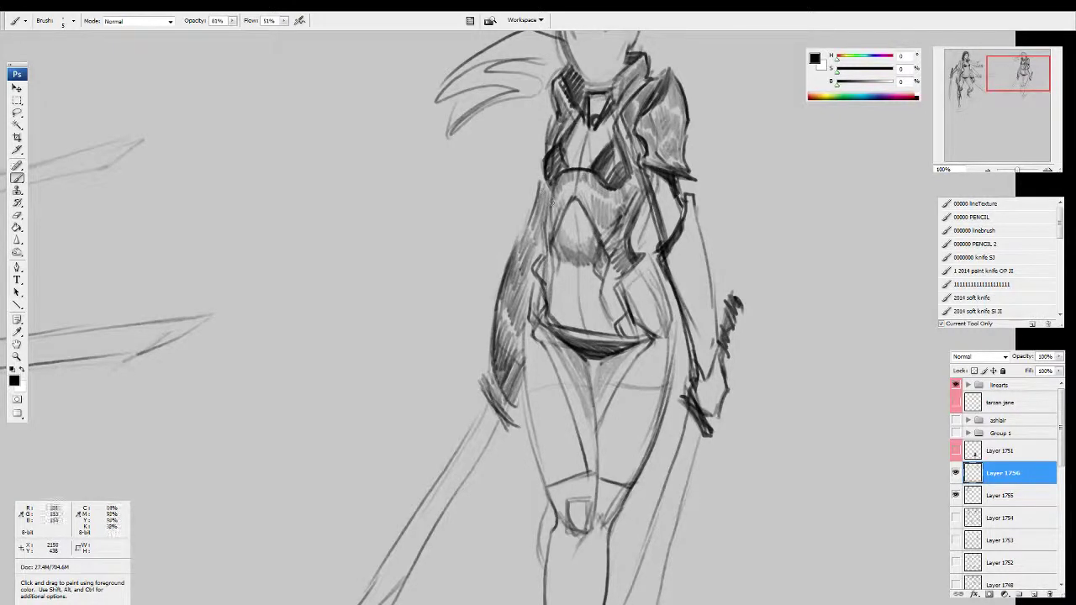
left_click_drag(546, 224, 540, 279)
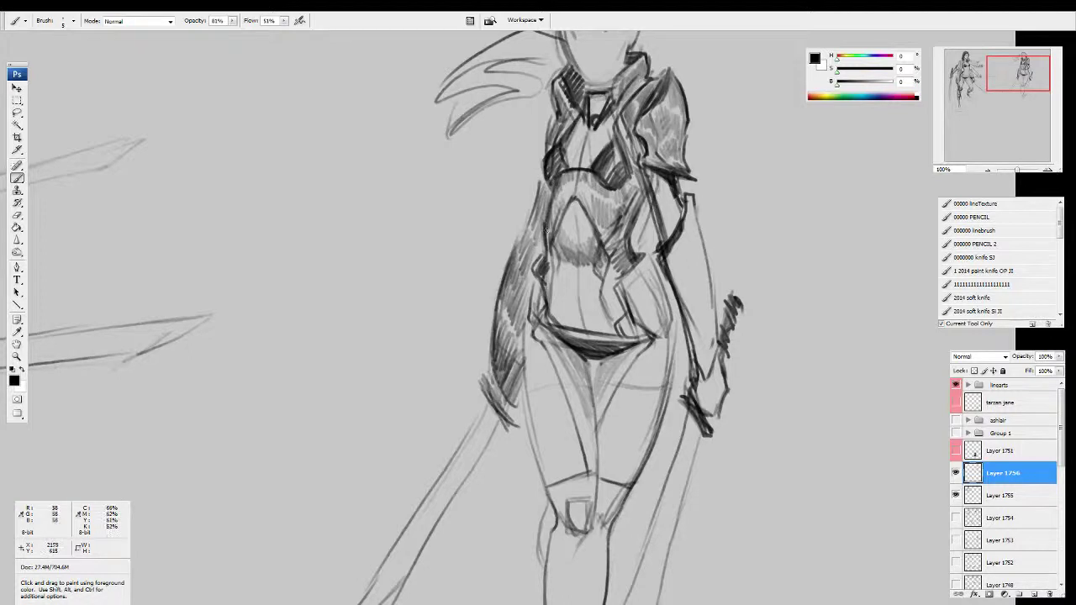
left_click_drag(587, 238, 669, 250)
key("ctrl+shift+h")
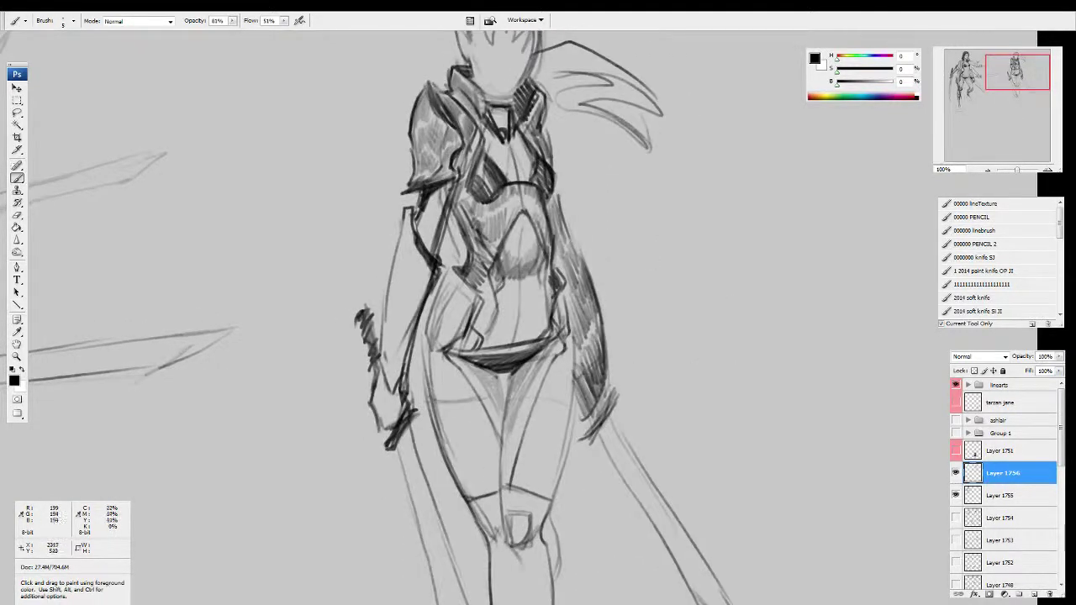
Step: Hatch the pointed upper abdomen panel and the lower abdomen down to the hip armor
mouse_move(507, 252)
left_mouse_down()
mouse_move(514, 219)
mouse_move(527, 218)
left_mouse_up()
left_click_drag(524, 256, 531, 234)
mouse_move(538, 275)
left_mouse_down()
mouse_move(544, 330)
mouse_move(525, 343)
mouse_move(500, 326)
mouse_move(482, 346)
mouse_move(541, 313)
mouse_move(516, 335)
left_mouse_up()
mouse_move(516, 292)
left_mouse_down()
mouse_move(506, 334)
mouse_move(496, 334)
left_mouse_up()
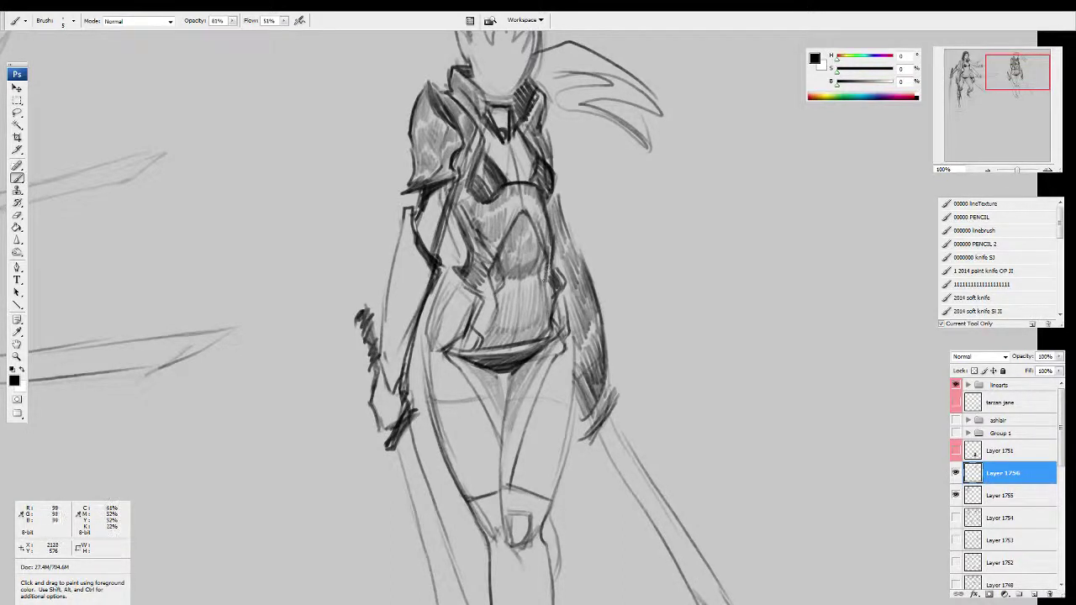
mouse_move(547, 279)
left_mouse_down()
mouse_move(547, 323)
mouse_move(491, 329)
mouse_move(484, 346)
left_mouse_up()
Step: Shade the near hip panel with diagonal hatching between the abdomen's edge and the hip's outer line
mouse_move(497, 299)
left_mouse_down()
mouse_move(481, 339)
mouse_move(461, 335)
mouse_move(442, 351)
mouse_move(451, 323)
left_mouse_up()
mouse_move(466, 284)
left_mouse_down()
mouse_move(444, 301)
mouse_move(427, 343)
left_mouse_up()
left_click_drag(446, 304, 424, 362)
mouse_move(424, 351)
left_mouse_down()
mouse_move(431, 392)
mouse_move(462, 356)
left_mouse_up()
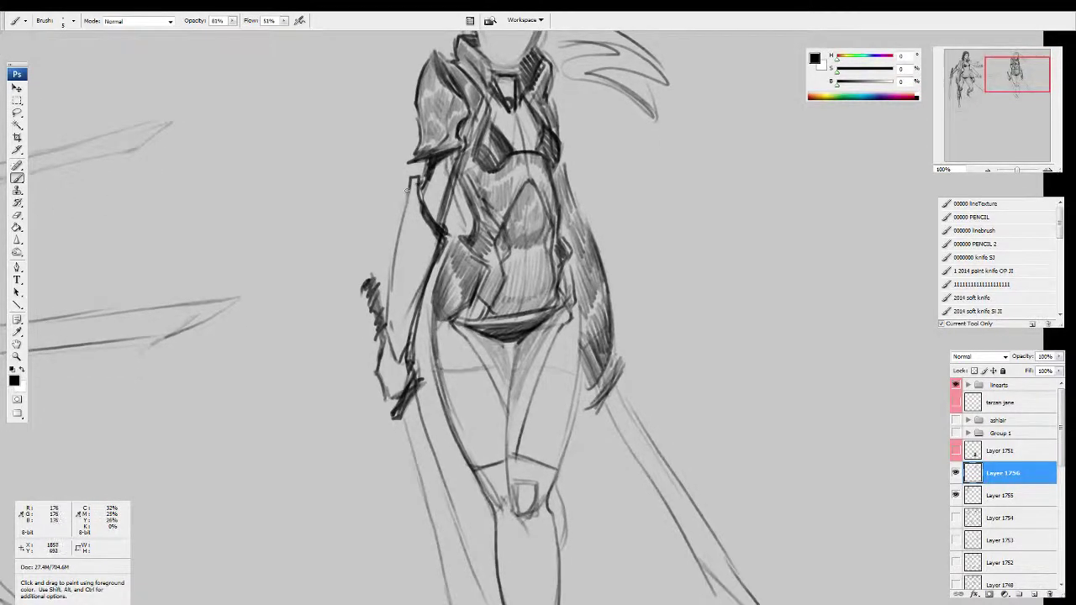
Step: Outline and hatch the near forearm armor, then shade the hand gripping the sword hilt
left_click_drag(411, 178, 406, 223)
mouse_move(412, 178)
left_mouse_down()
mouse_move(407, 252)
mouse_move(420, 240)
mouse_move(426, 249)
mouse_move(409, 290)
mouse_move(404, 282)
mouse_move(395, 294)
mouse_move(395, 346)
left_mouse_up()
left_click_drag(412, 302, 417, 282)
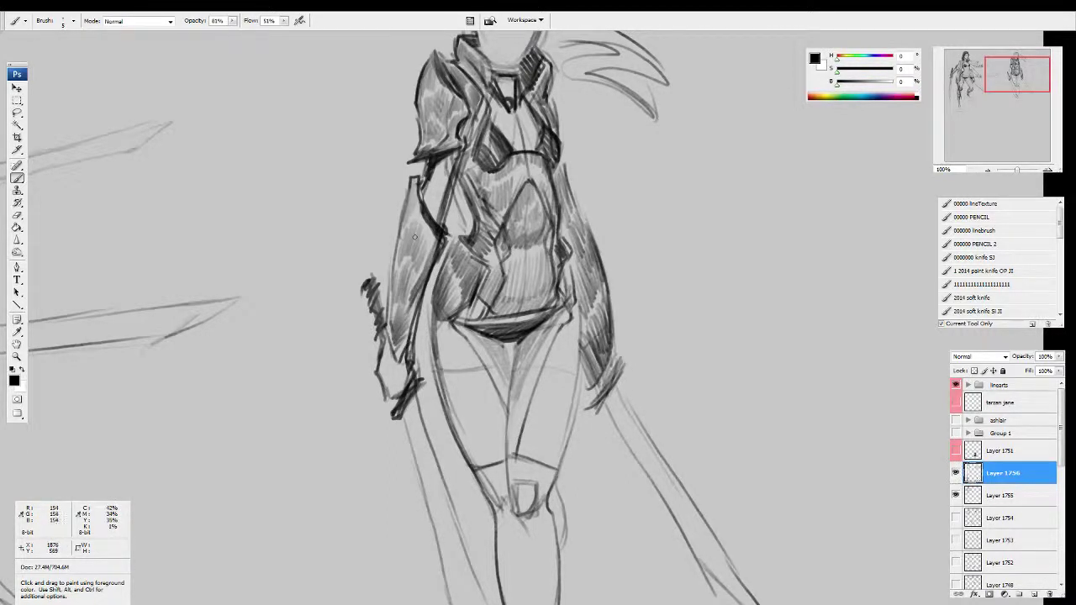
mouse_move(409, 203)
left_mouse_down()
mouse_move(392, 294)
mouse_move(396, 360)
mouse_move(380, 336)
mouse_move(375, 374)
mouse_move(385, 388)
mouse_move(395, 370)
mouse_move(409, 375)
mouse_move(396, 401)
left_mouse_up()
mouse_move(406, 345)
left_mouse_down()
mouse_move(416, 305)
mouse_move(407, 328)
left_mouse_up()
mouse_move(424, 280)
left_mouse_down()
mouse_move(406, 314)
mouse_move(408, 324)
mouse_move(421, 301)
mouse_move(403, 360)
left_mouse_up()
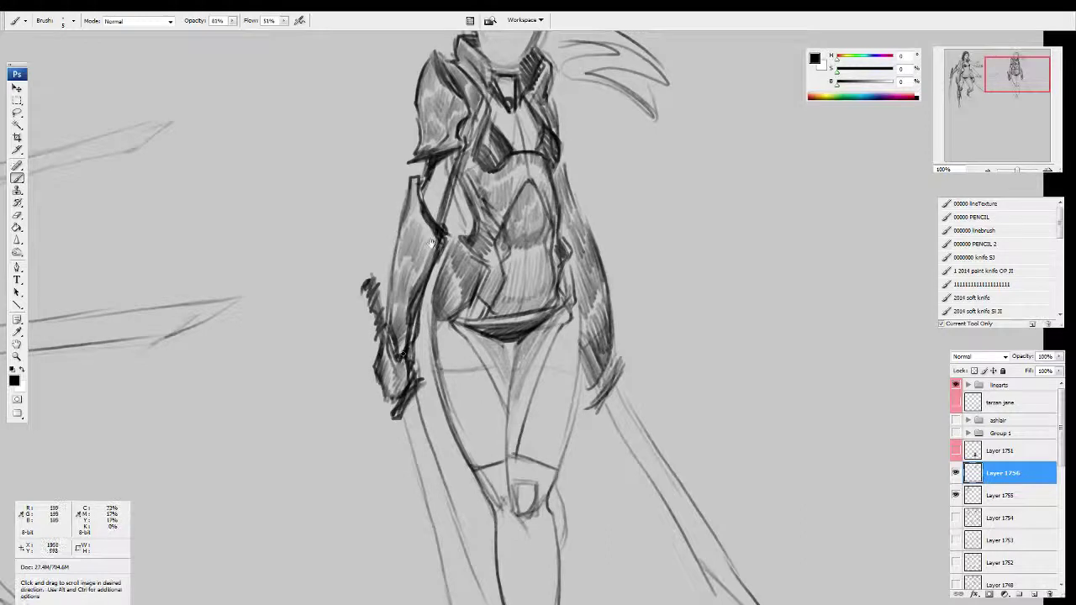
Step: Darken the near forearm's outer edge and elbow area, and deepen the shading on the near hip panel
left_click_drag(442, 221, 430, 284)
left_click_drag(396, 245, 373, 387)
mouse_move(407, 230)
left_mouse_down()
mouse_move(385, 285)
mouse_move(422, 308)
mouse_move(418, 316)
mouse_move(410, 284)
mouse_move(412, 341)
left_mouse_up()
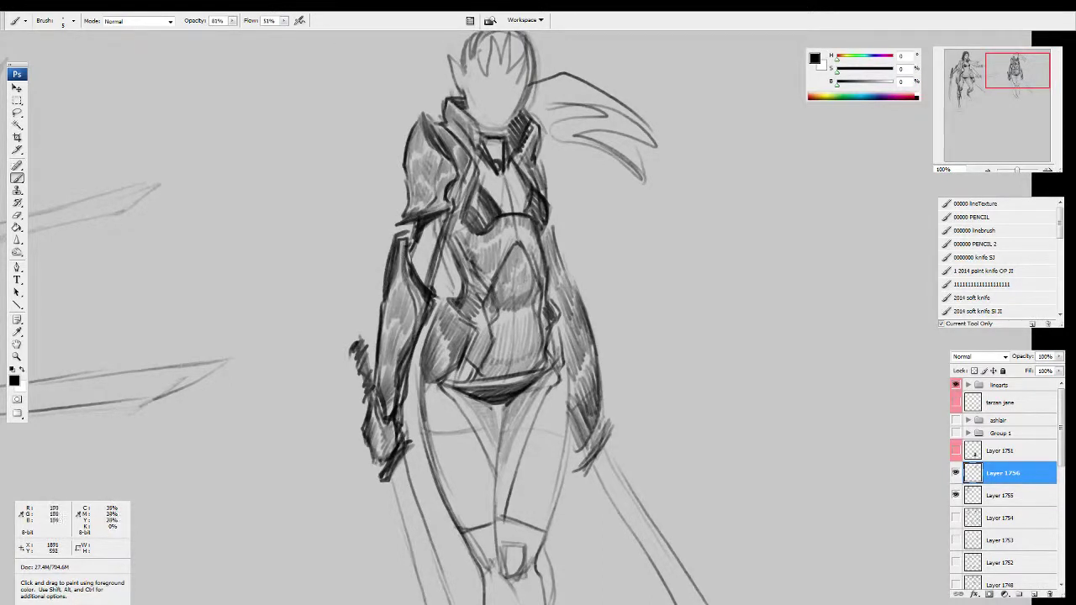
left_click_drag(403, 241, 403, 286)
mouse_move(407, 284)
left_mouse_down()
mouse_move(413, 254)
mouse_move(422, 294)
left_mouse_up()
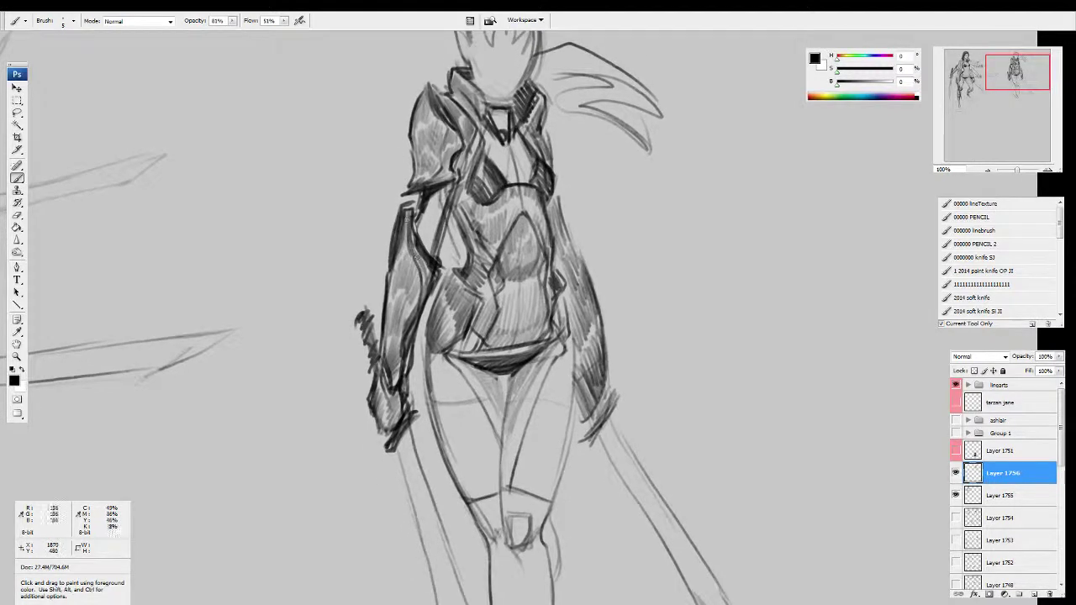
left_click_drag(407, 214, 379, 367)
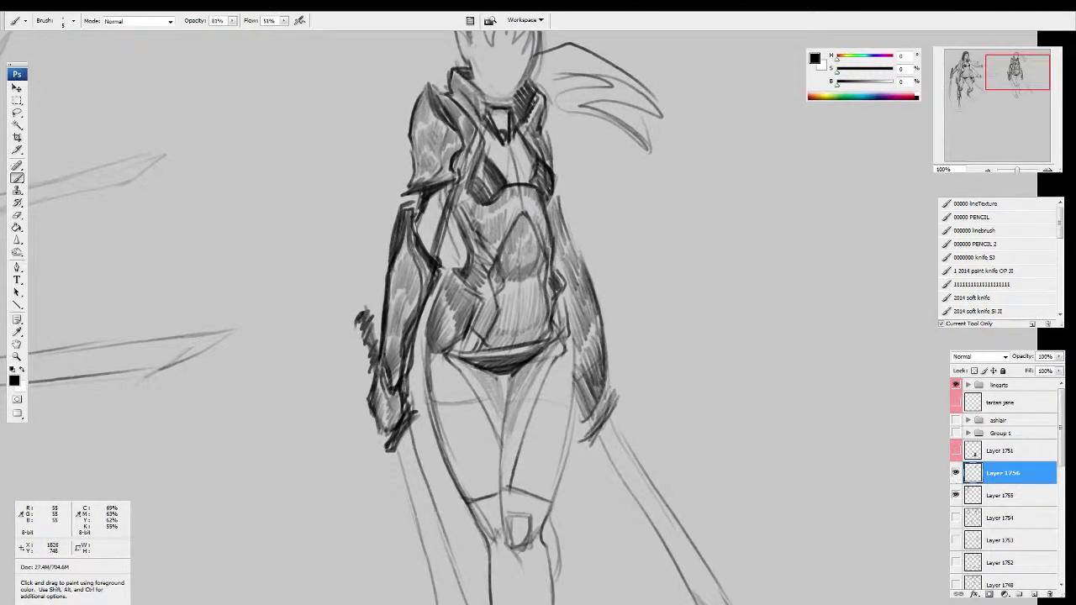
mouse_move(449, 267)
left_mouse_down()
mouse_move(468, 296)
mouse_move(461, 338)
mouse_move(441, 366)
left_mouse_up()
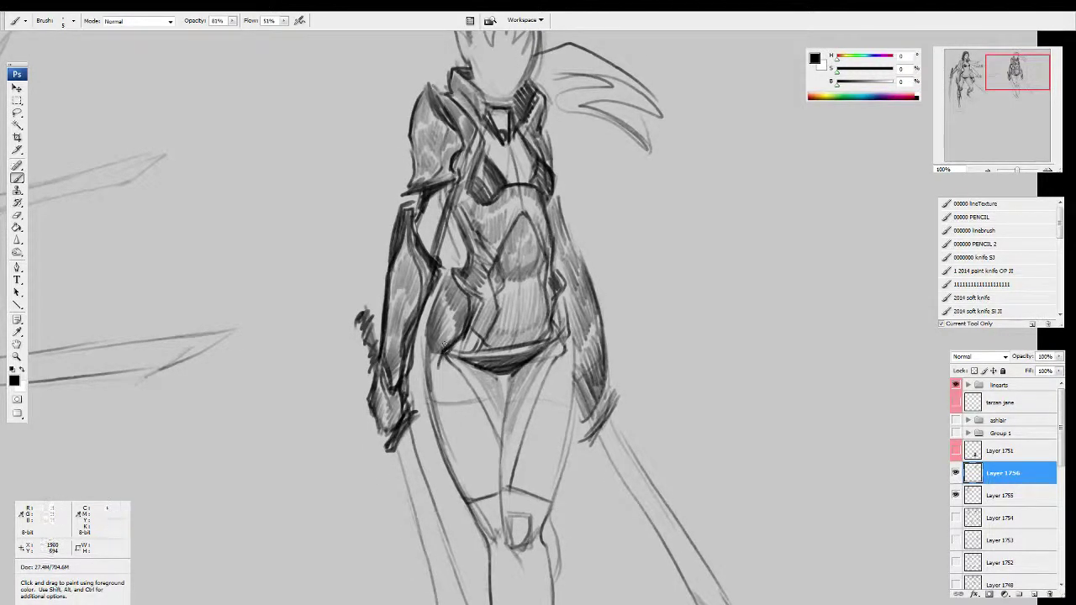
mouse_move(494, 313)
left_mouse_down()
mouse_move(458, 360)
mouse_move(485, 355)
left_mouse_up()
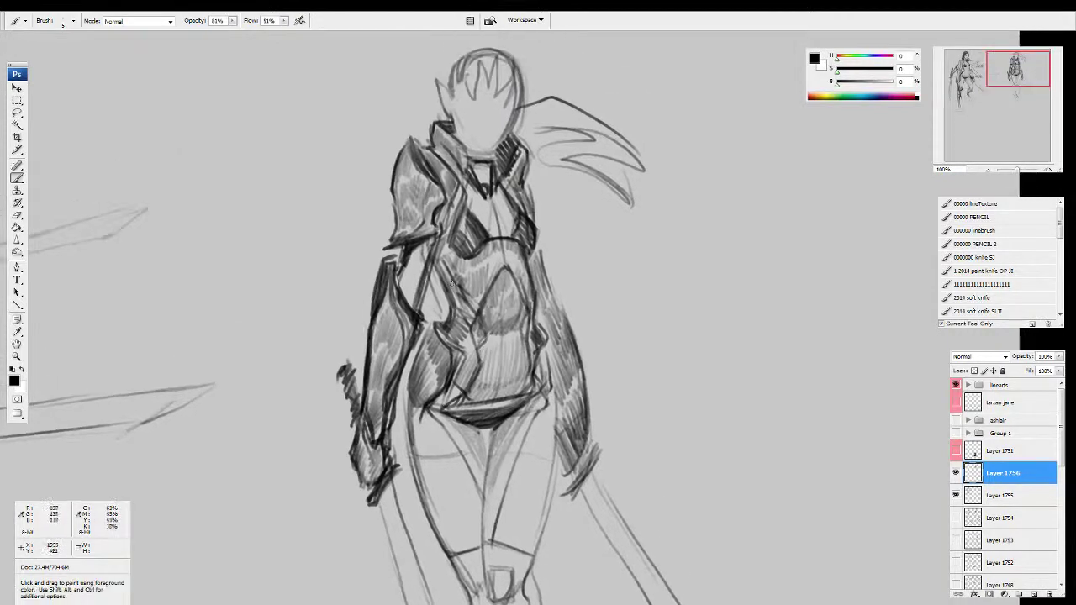
Step: Hatch the near upper arm beneath the shoulder armor and darken the shoulder plate's inner edge
mouse_move(438, 238)
left_mouse_down()
mouse_move(446, 282)
mouse_move(408, 305)
left_mouse_up()
left_click_drag(424, 257, 409, 298)
left_click_drag(429, 244, 407, 292)
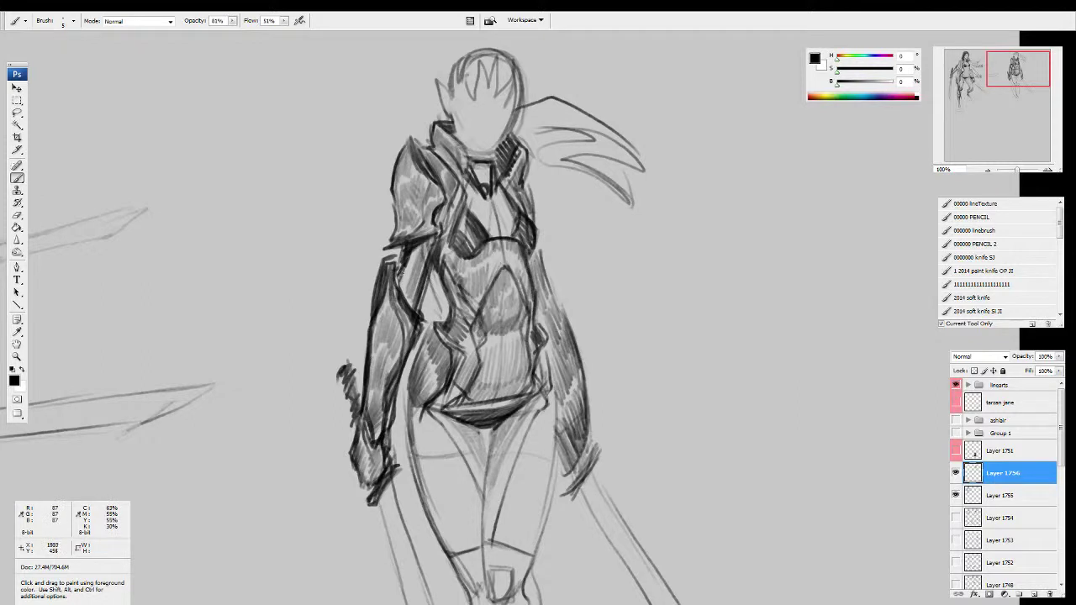
left_click_drag(440, 200, 432, 227)
left_click_drag(440, 190, 410, 168)
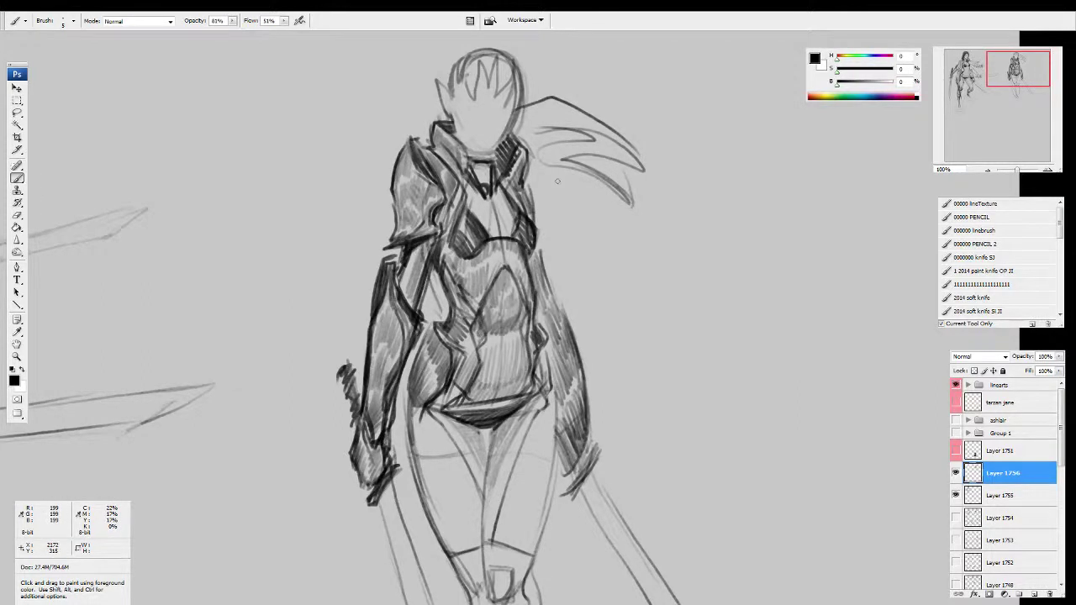
Step: Shade the far shoulder and upper chest, darken the near chest cup and reinforce the torso edge beside the near arm
mouse_move(529, 165)
left_mouse_down()
mouse_move(530, 228)
mouse_move(515, 249)
mouse_move(513, 217)
mouse_move(493, 190)
left_mouse_up()
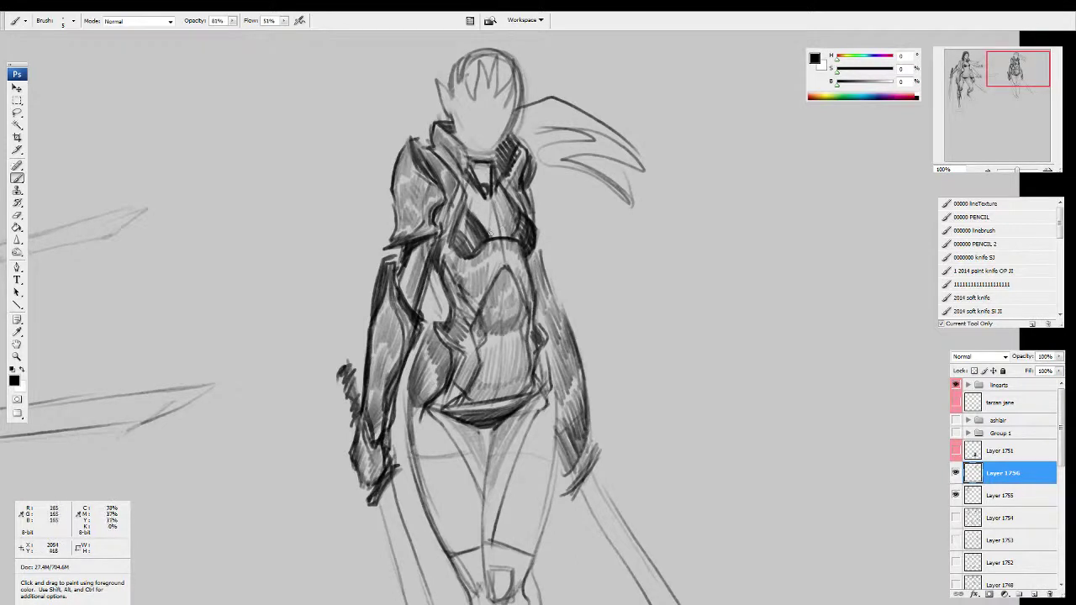
mouse_move(496, 236)
left_mouse_down()
mouse_move(491, 198)
mouse_move(473, 194)
left_mouse_up()
mouse_move(457, 239)
left_mouse_down()
mouse_move(471, 207)
mouse_move(469, 244)
mouse_move(462, 210)
left_mouse_up()
left_click_drag(452, 261, 481, 247)
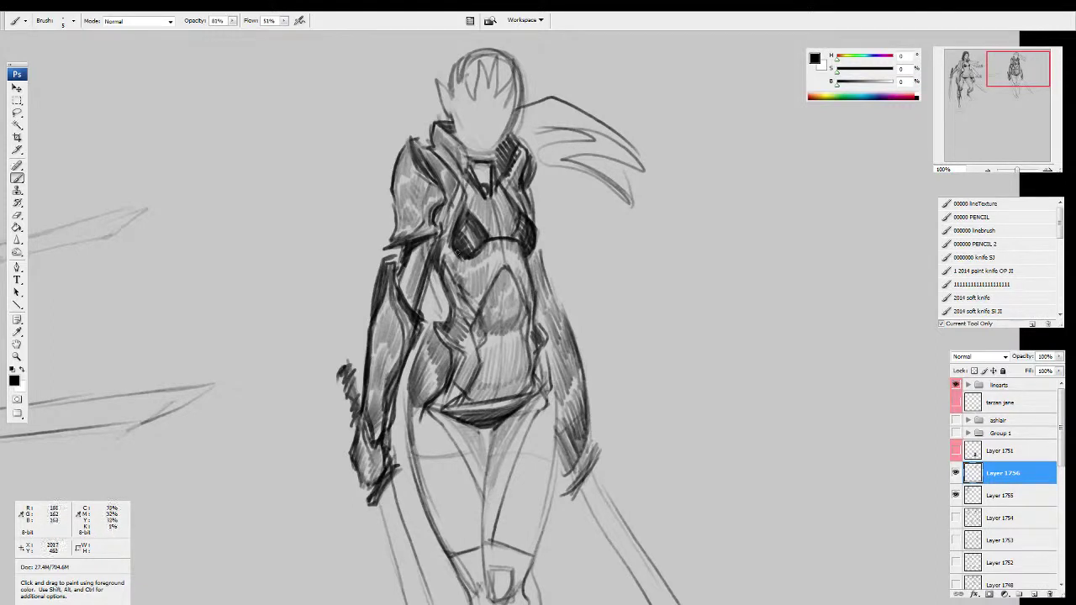
mouse_move(440, 278)
left_mouse_down()
mouse_move(456, 258)
mouse_move(459, 293)
left_mouse_up()
key("ctrl")
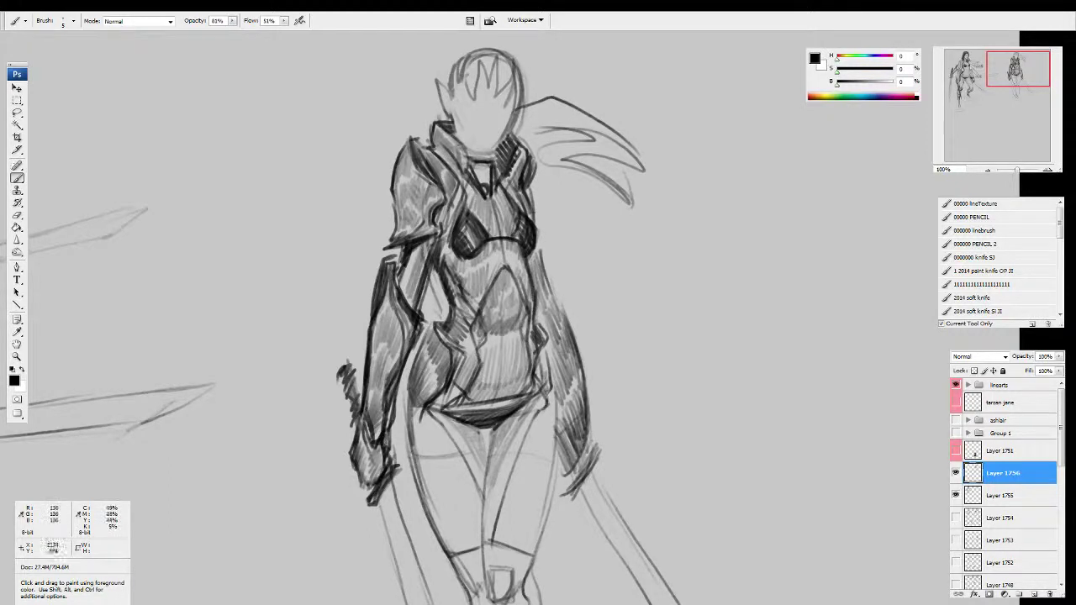
left_click_drag(588, 381, 594, 359)
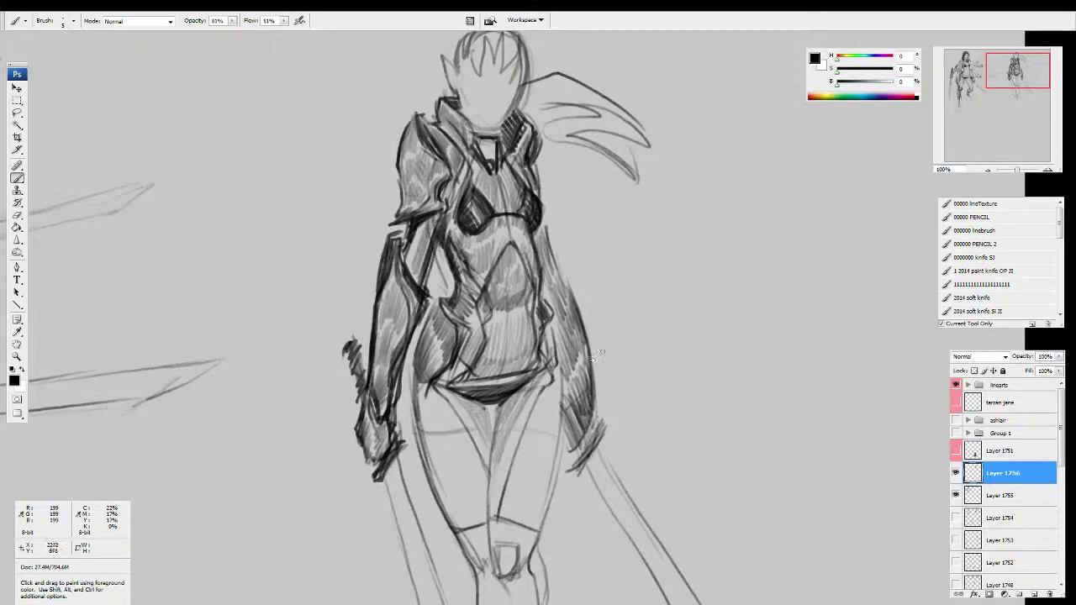
mouse_move(610, 352)
left_mouse_down()
mouse_move(581, 372)
mouse_move(587, 364)
mouse_move(631, 379)
mouse_move(613, 396)
mouse_move(669, 328)
left_mouse_up()
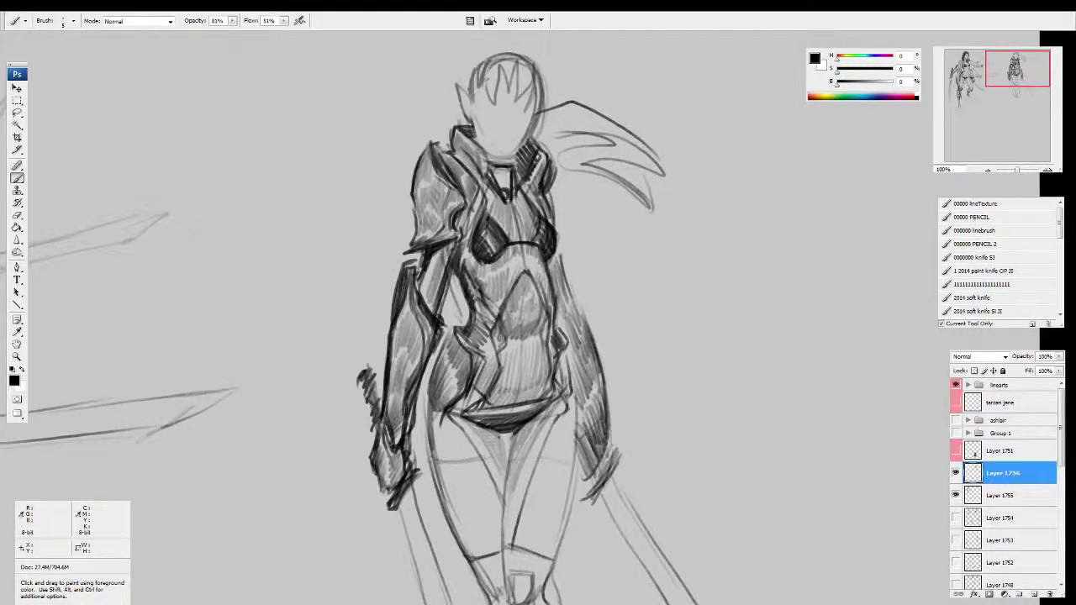
Step: Erase the inner thigh lines, knee armor and lower legs, keeping the near thigh's upper outer contour
mouse_move(606, 524)
left_mouse_down()
mouse_move(602, 354)
mouse_move(589, 437)
mouse_move(591, 416)
left_mouse_up()
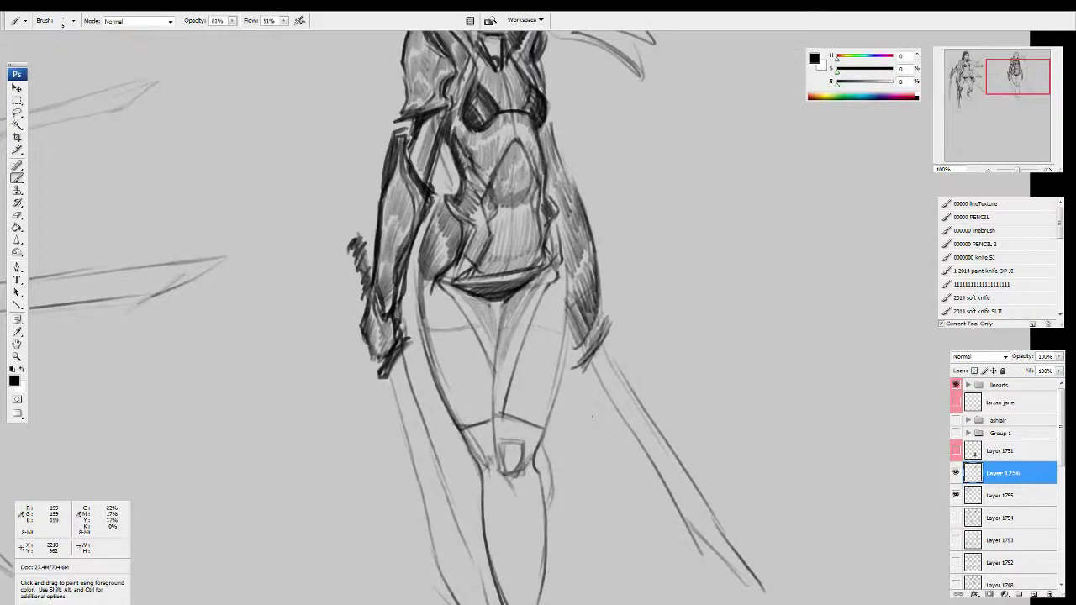
key("e")
left_click_drag(511, 518, 519, 462)
mouse_move(511, 362)
left_mouse_down()
mouse_move(515, 411)
mouse_move(538, 429)
mouse_move(509, 355)
mouse_move(521, 252)
mouse_move(561, 523)
left_mouse_up()
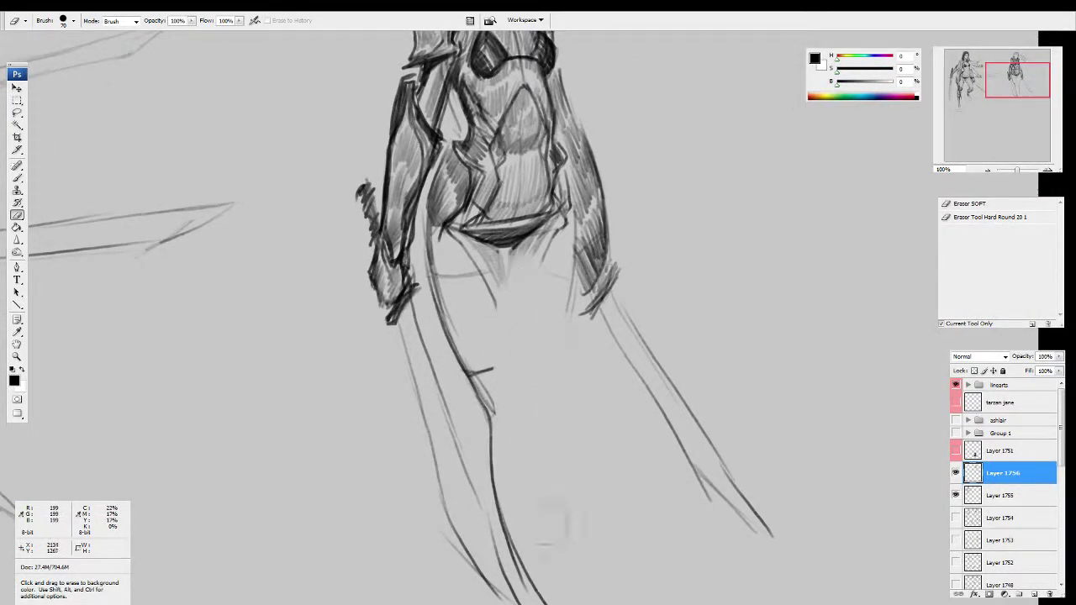
left_click_drag(498, 410, 521, 499)
mouse_move(544, 440)
left_mouse_down()
mouse_move(545, 493)
mouse_move(551, 472)
left_mouse_up()
Step: Redraw both thighs' outer contours and the near thigh's inner line, tapering them to rounded knees
key("b")
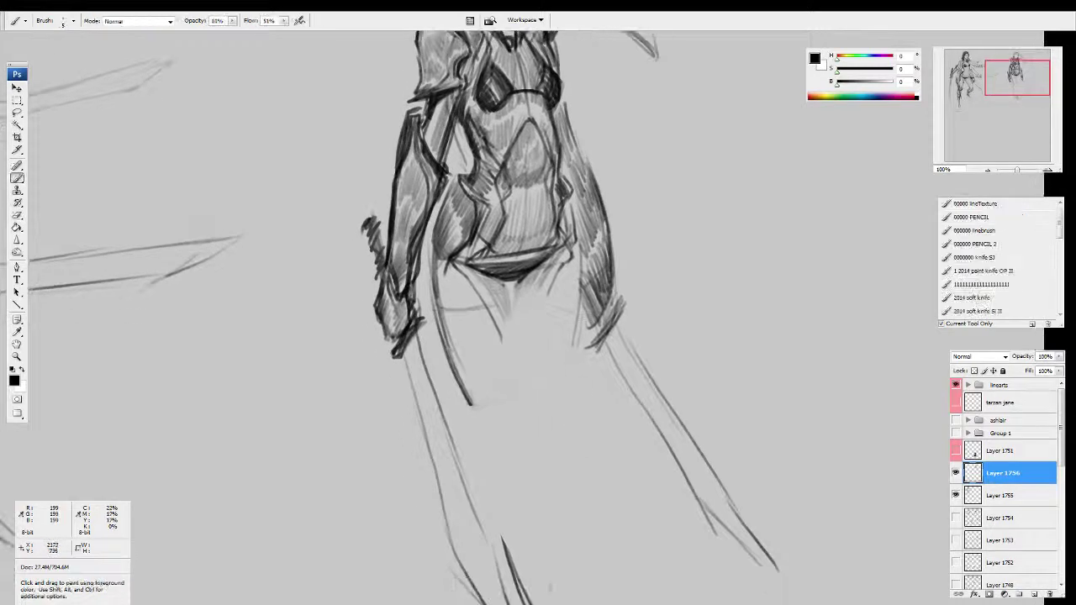
left_click_drag(586, 252, 565, 398)
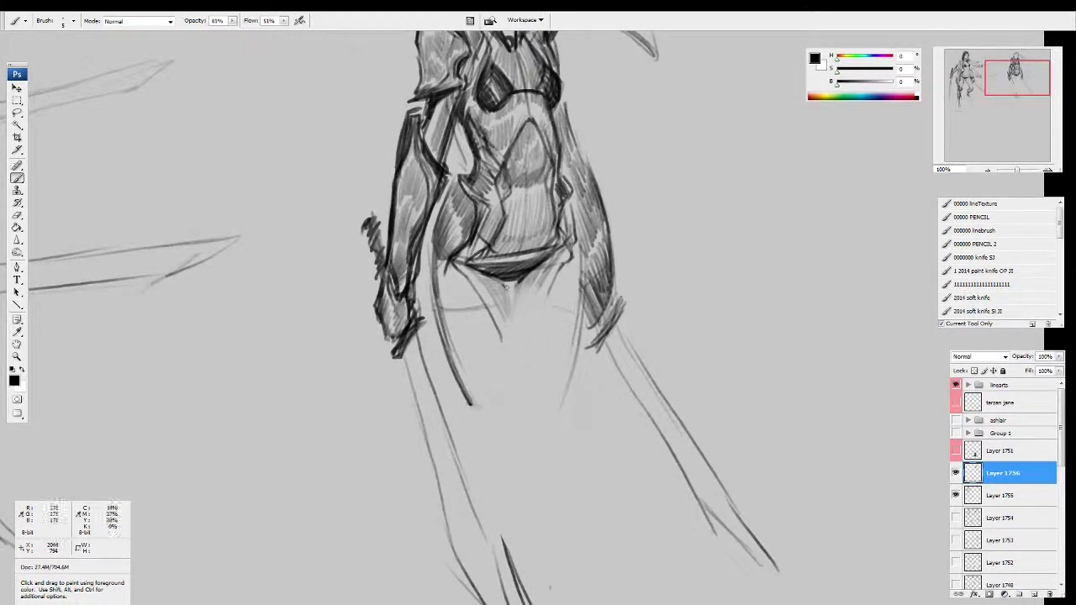
left_click_drag(513, 296, 520, 446)
left_click_drag(461, 385, 506, 459)
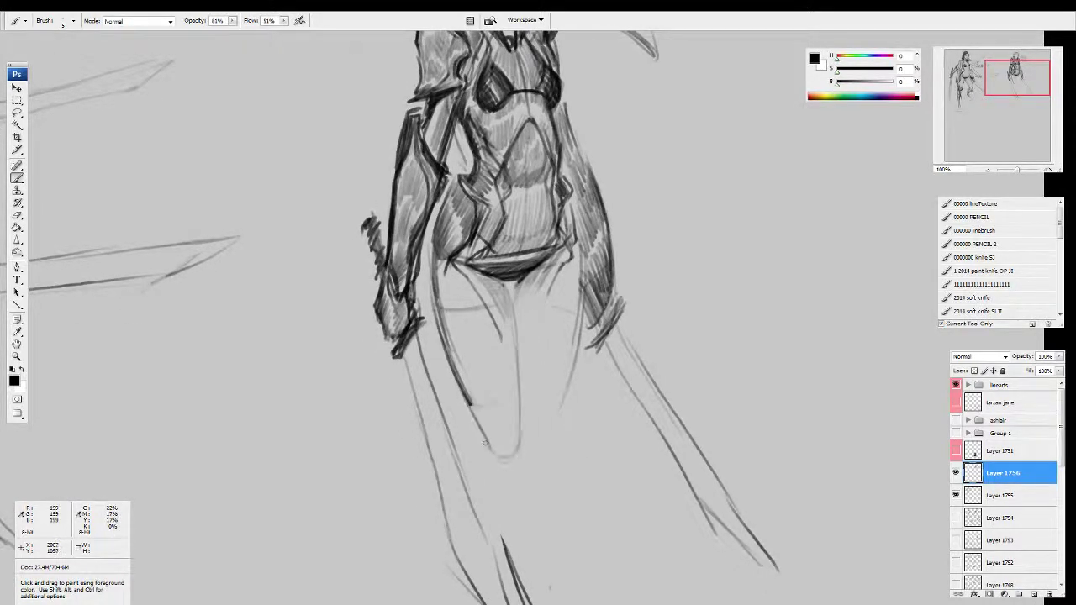
left_click_drag(474, 420, 508, 464)
left_click_drag(575, 362, 542, 455)
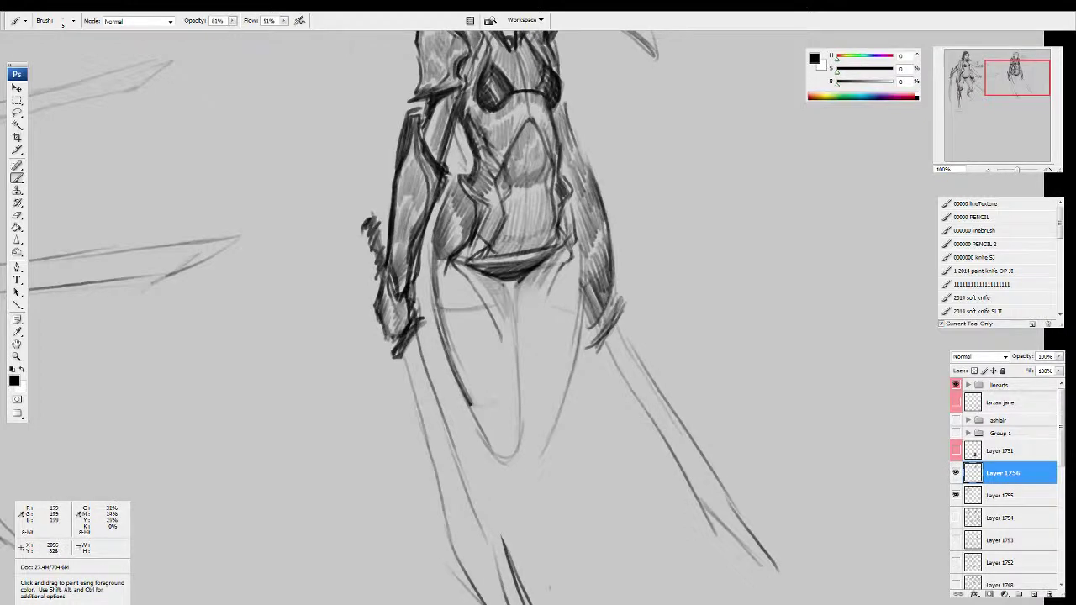
Step: Draw the curved inner thigh panel lines from the hip armor and round off the lower ends at both knees
left_click_drag(502, 331, 520, 399)
left_click_drag(556, 283, 520, 410)
mouse_move(522, 353)
left_mouse_down()
mouse_move(504, 414)
mouse_move(503, 363)
left_mouse_up()
mouse_move(510, 348)
left_mouse_down()
mouse_move(498, 511)
mouse_move(485, 521)
mouse_move(516, 460)
left_mouse_up()
mouse_move(561, 417)
left_mouse_down()
mouse_move(528, 460)
mouse_move(519, 452)
left_mouse_up()
left_click_drag(523, 438, 529, 455)
left_click_drag(487, 419, 501, 455)
mouse_move(619, 386)
left_mouse_down()
mouse_move(600, 459)
mouse_move(547, 287)
mouse_move(596, 375)
mouse_move(571, 394)
mouse_move(562, 428)
mouse_move(567, 418)
mouse_move(521, 341)
left_mouse_up()
Step: Flip the canvas horizontally, draw a band across the far upper thigh and strengthen that thigh's outer contour
key("F2")
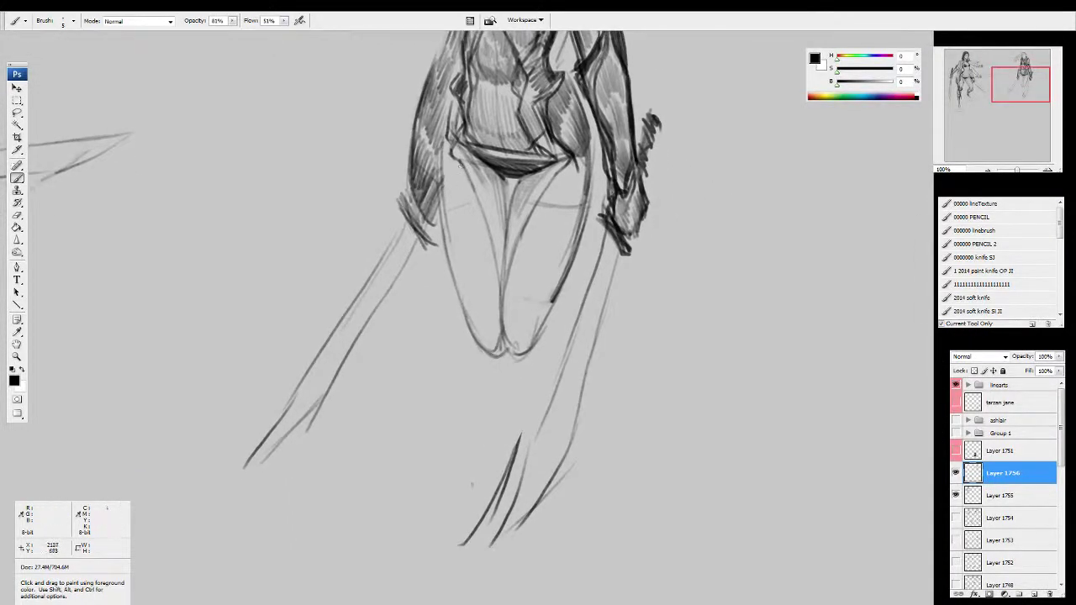
left_click_drag(443, 147, 452, 267)
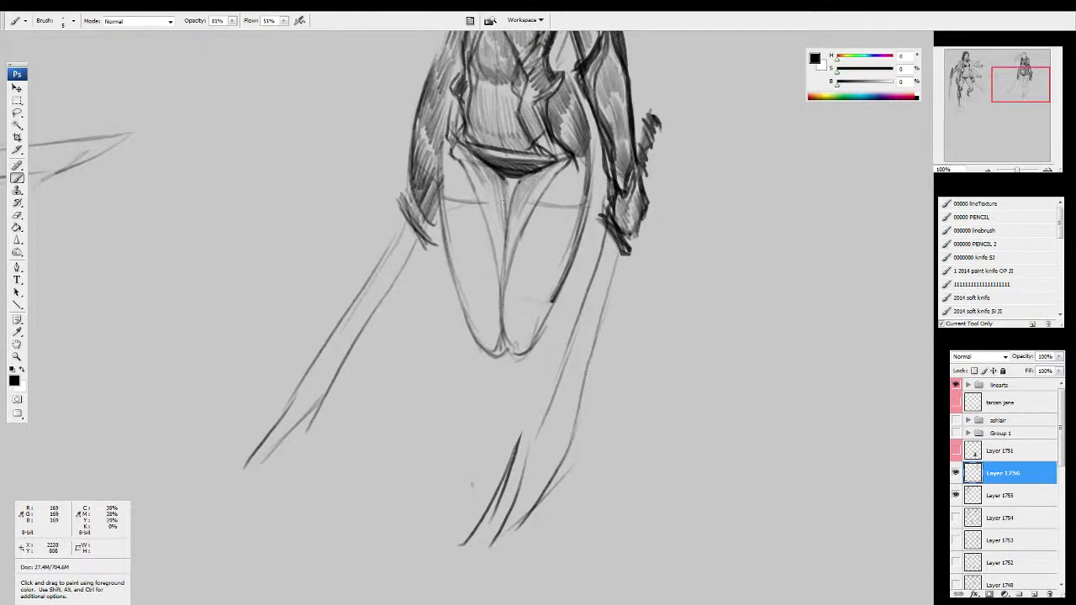
left_click_drag(452, 202, 453, 295)
mouse_move(462, 246)
left_mouse_down()
mouse_move(474, 292)
mouse_move(497, 282)
mouse_move(435, 269)
mouse_move(444, 278)
left_mouse_up()
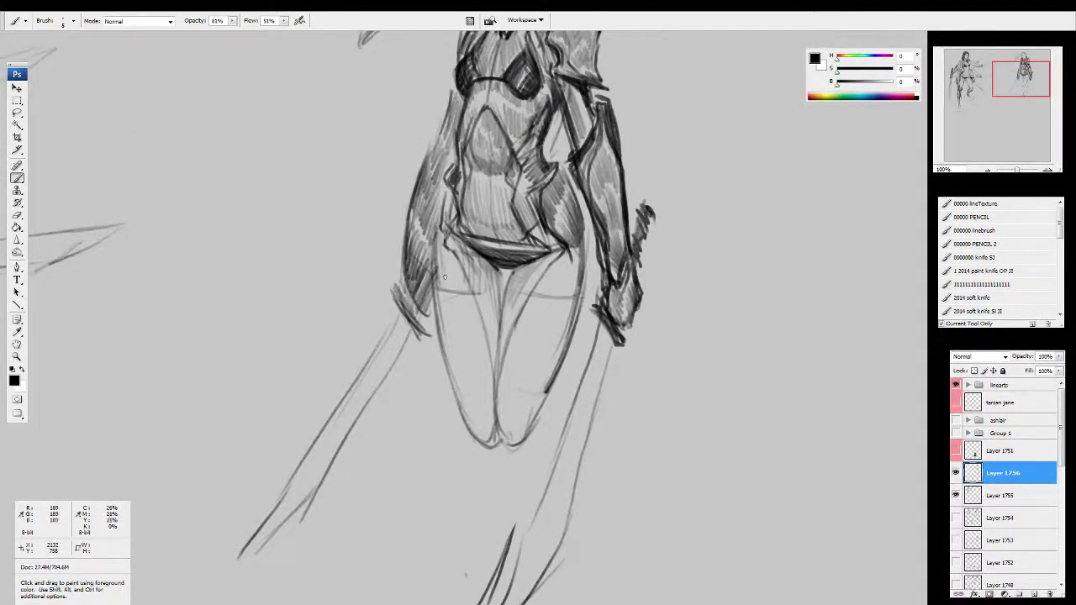
left_click_drag(446, 335, 452, 350)
left_click_drag(441, 287, 454, 377)
Step: Shade the inner thighs below the hip armor and sketch small rounded kneepads on both knees
mouse_move(495, 263)
left_mouse_down()
mouse_move(504, 269)
mouse_move(499, 301)
left_mouse_up()
left_click_drag(483, 268, 503, 311)
mouse_move(538, 259)
left_mouse_down()
mouse_move(501, 308)
mouse_move(506, 287)
left_mouse_up()
mouse_move(571, 227)
left_mouse_down()
mouse_move(580, 266)
mouse_move(532, 380)
left_mouse_up()
mouse_move(529, 376)
left_mouse_down()
mouse_move(532, 409)
mouse_move(533, 378)
left_mouse_up()
mouse_move(528, 380)
left_mouse_down()
mouse_move(517, 414)
mouse_move(515, 404)
left_mouse_up()
mouse_move(504, 380)
left_mouse_down()
mouse_move(519, 412)
mouse_move(480, 417)
left_mouse_up()
left_click_drag(473, 305, 464, 360)
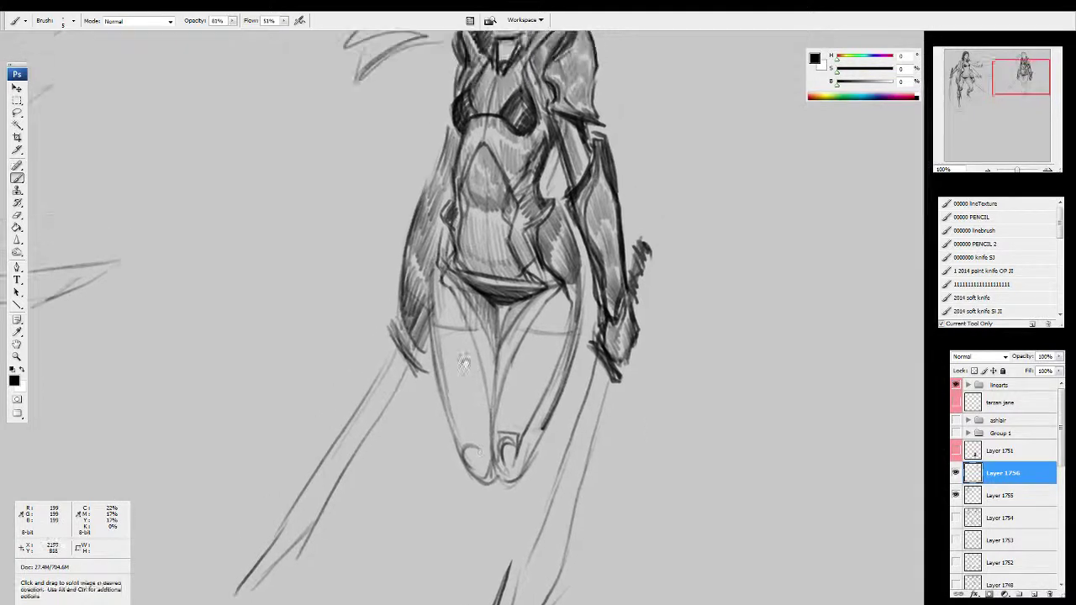
Step: Rework the notch at the far side of the waist and flip the canvas back horizontally
mouse_move(439, 212)
left_mouse_down()
mouse_move(433, 267)
mouse_move(440, 234)
left_mouse_up()
left_click_drag(456, 203, 445, 215)
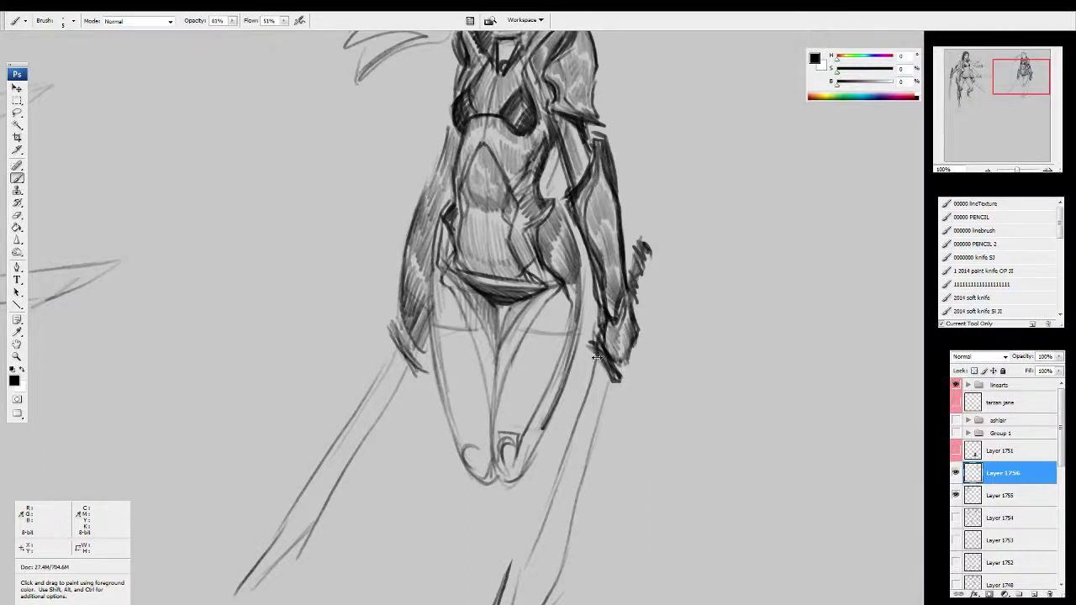
mouse_move(601, 366)
left_mouse_down()
mouse_move(605, 244)
mouse_move(589, 257)
mouse_move(650, 406)
mouse_move(656, 451)
left_mouse_up()
key("ctrl+shift+h")
left_click_drag(636, 264, 664, 255)
left_click_drag(612, 323, 654, 326)
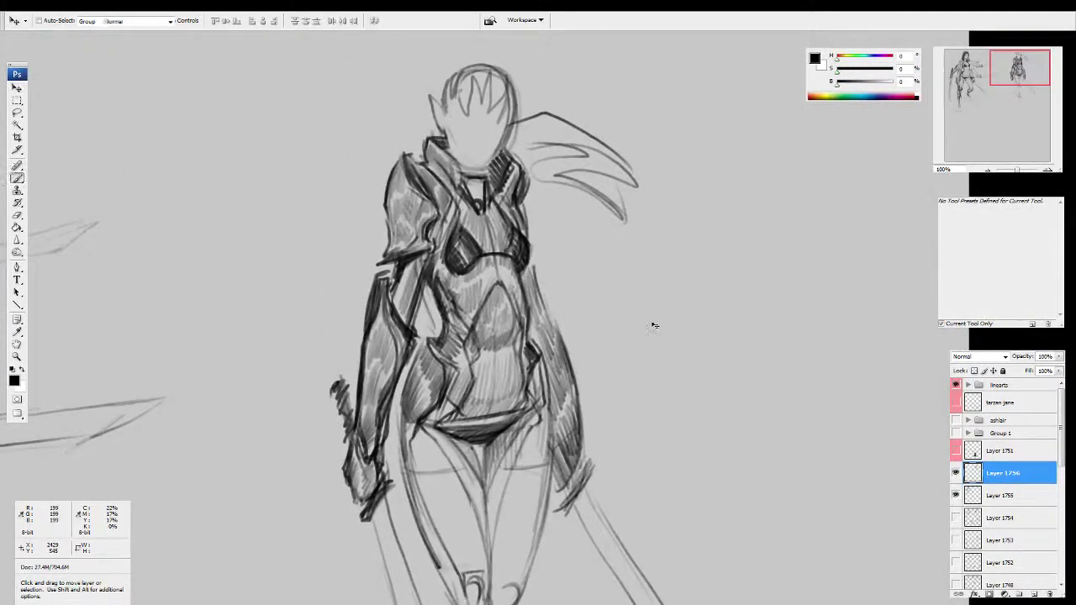
key("b")
scroll(647, 315, "down", 5)
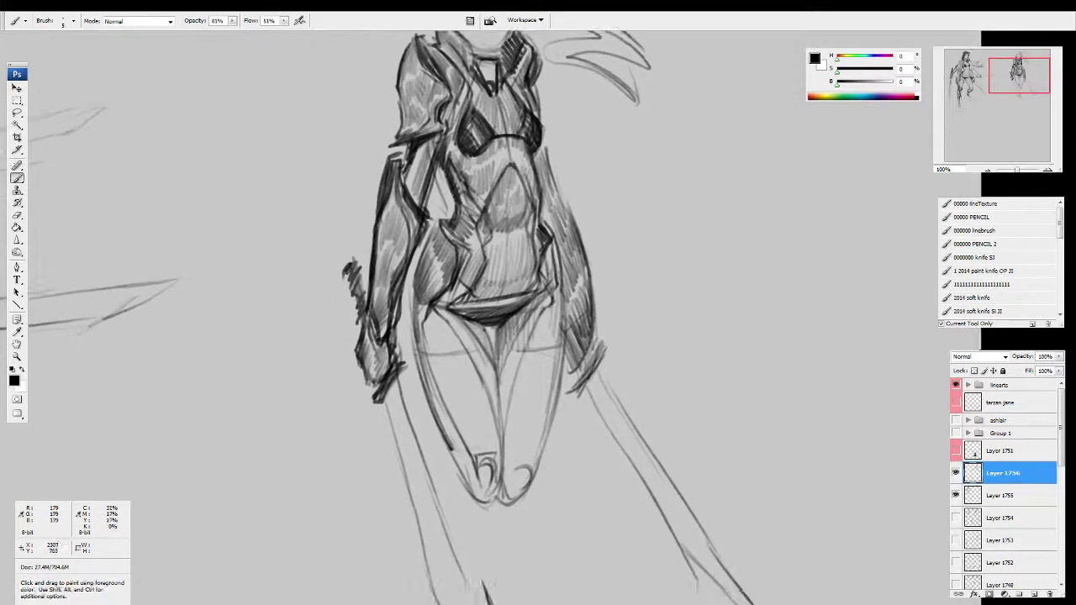
Step: Hatch the near thigh with parallel strokes from below the hip armor down to the knee
mouse_move(428, 320)
left_mouse_down()
mouse_move(426, 360)
mouse_move(444, 350)
mouse_move(461, 412)
mouse_move(490, 447)
left_mouse_up()
left_click_drag(493, 423, 494, 456)
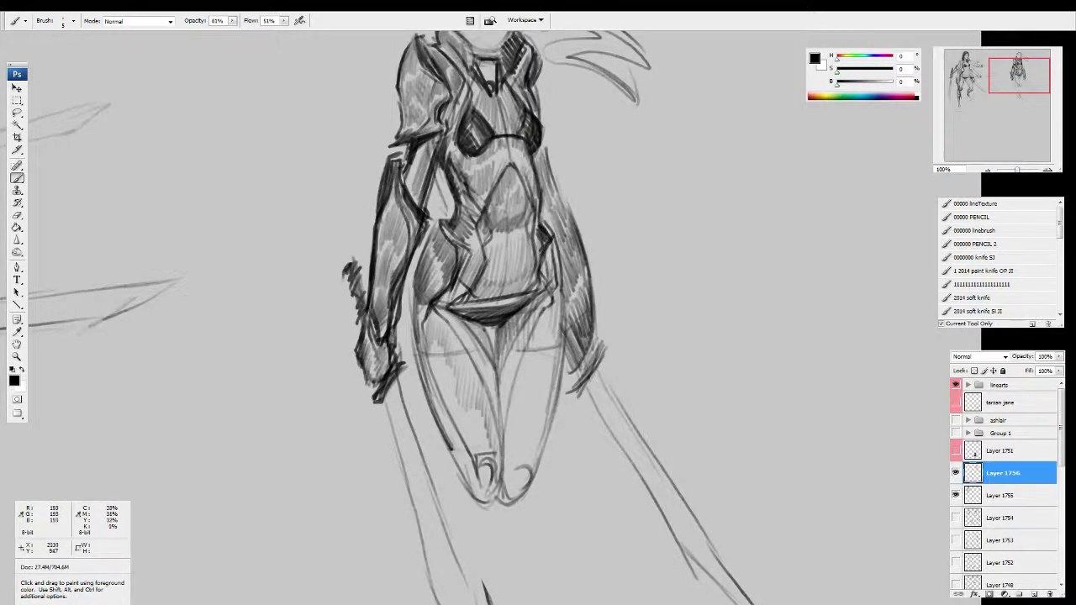
mouse_move(431, 346)
left_mouse_down()
mouse_move(452, 424)
mouse_move(483, 464)
left_mouse_up()
left_click_drag(431, 381, 473, 488)
left_click_drag(464, 473, 479, 505)
left_click_drag(472, 480, 481, 506)
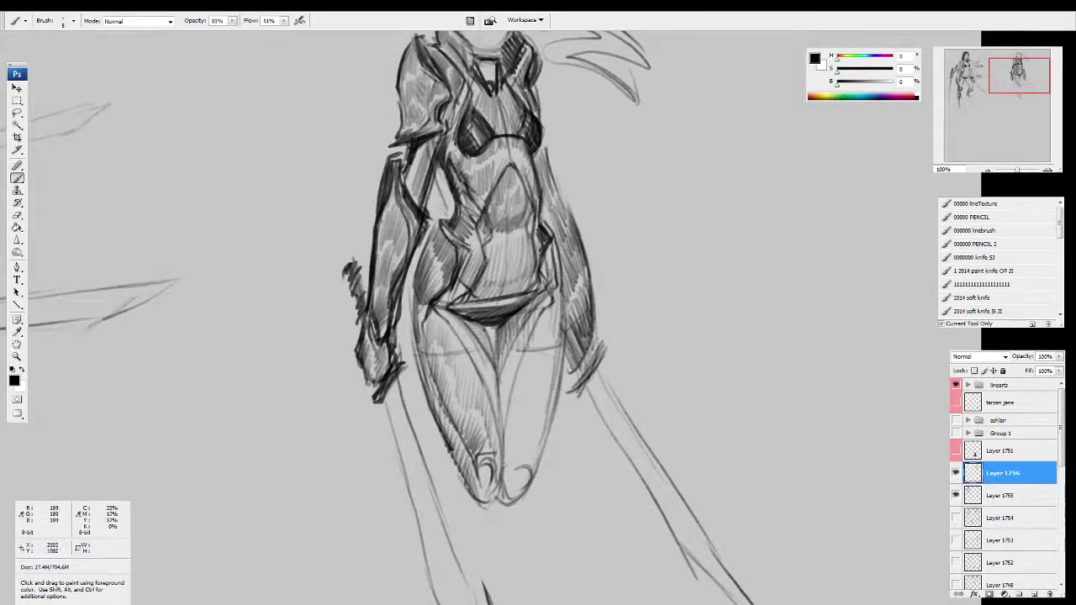
Step: Shade the top of the near thigh and darken the inner thigh lines converging below the hip armor
mouse_move(433, 329)
left_mouse_down()
mouse_move(451, 326)
mouse_move(491, 385)
left_mouse_up()
mouse_move(441, 291)
left_mouse_down()
mouse_move(449, 305)
mouse_move(469, 303)
mouse_move(464, 331)
mouse_move(501, 397)
left_mouse_up()
left_click_drag(494, 336, 501, 425)
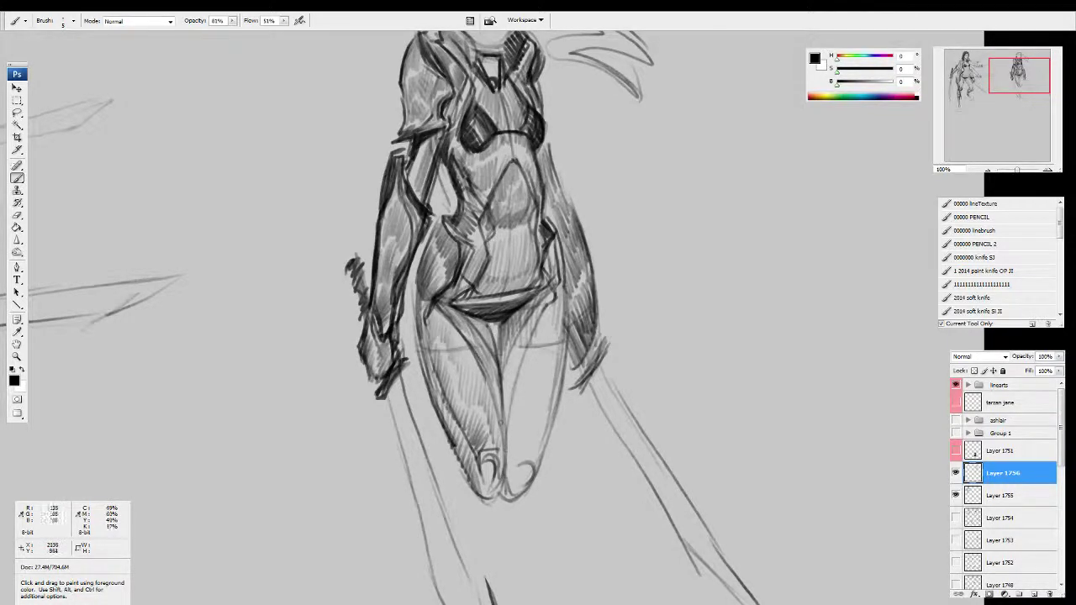
left_click_drag(485, 373, 502, 422)
mouse_move(466, 340)
left_mouse_down()
mouse_move(482, 367)
mouse_move(508, 376)
left_mouse_up()
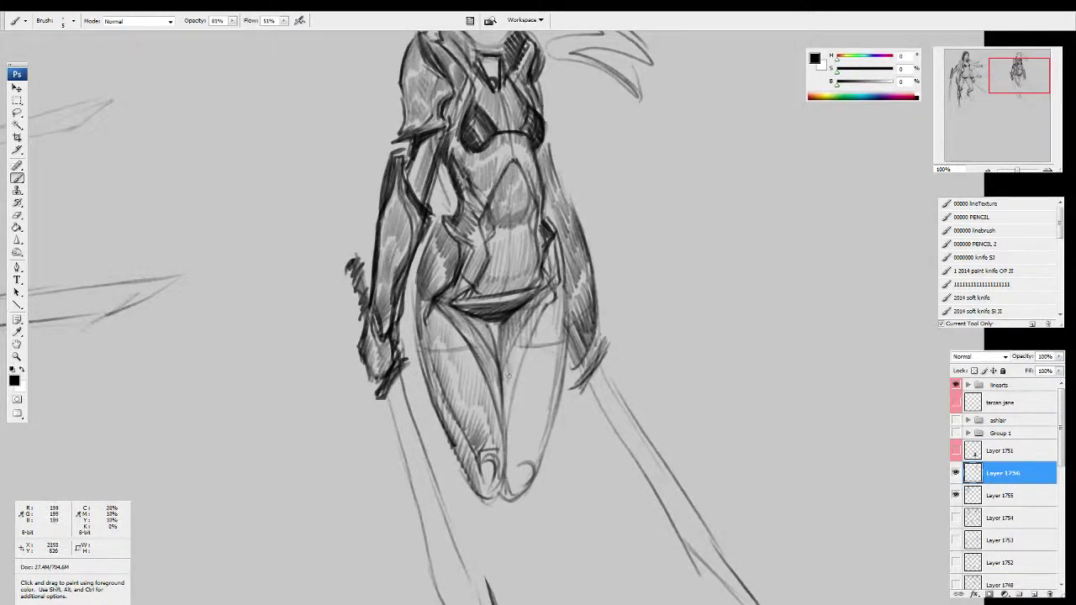
left_click_drag(536, 309, 503, 382)
left_click_drag(502, 318, 504, 357)
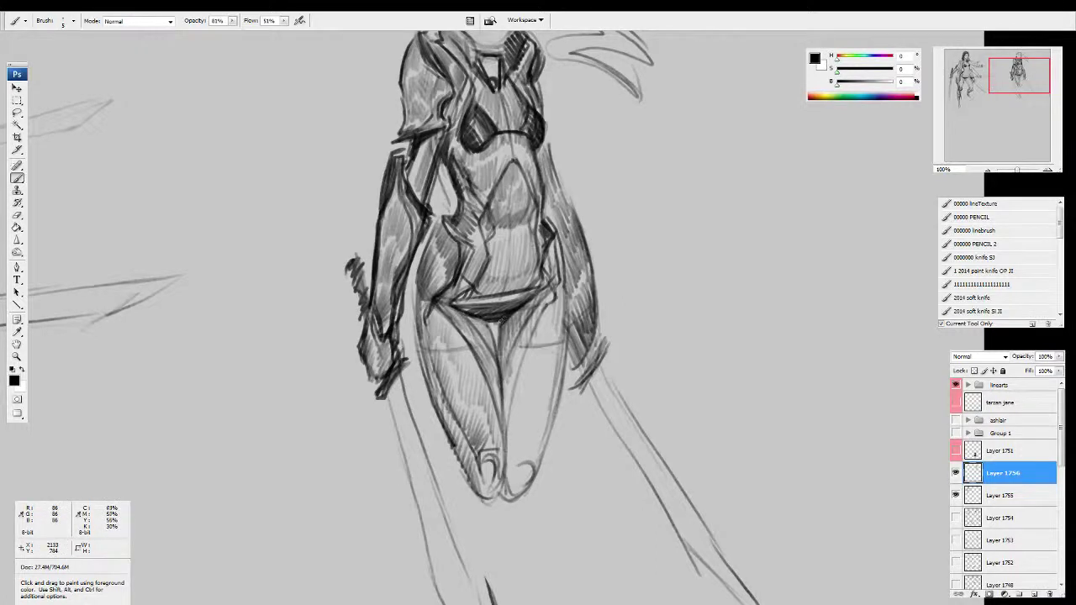
Step: Darken the upper edge of the hip armor and hatch the far thigh from the hip down to the knee
mouse_move(459, 302)
left_mouse_down()
mouse_move(521, 295)
mouse_move(478, 293)
left_mouse_up()
mouse_move(517, 291)
left_mouse_down()
mouse_move(537, 286)
mouse_move(572, 307)
left_mouse_up()
left_click_drag(516, 338, 506, 417)
left_click_drag(522, 351, 506, 419)
left_click_drag(518, 364, 513, 378)
mouse_move(536, 331)
left_mouse_down()
mouse_move(539, 360)
mouse_move(558, 314)
mouse_move(526, 340)
mouse_move(514, 391)
mouse_move(530, 388)
mouse_move(512, 464)
left_mouse_up()
left_click_drag(564, 384, 556, 411)
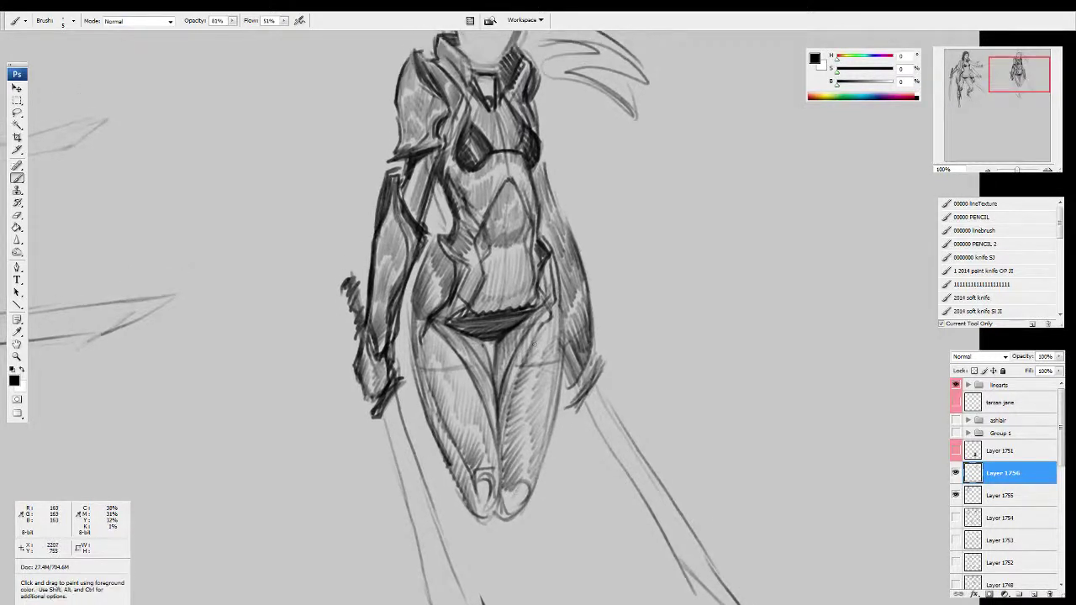
left_click_drag(526, 356, 516, 388)
left_click_drag(545, 322, 538, 336)
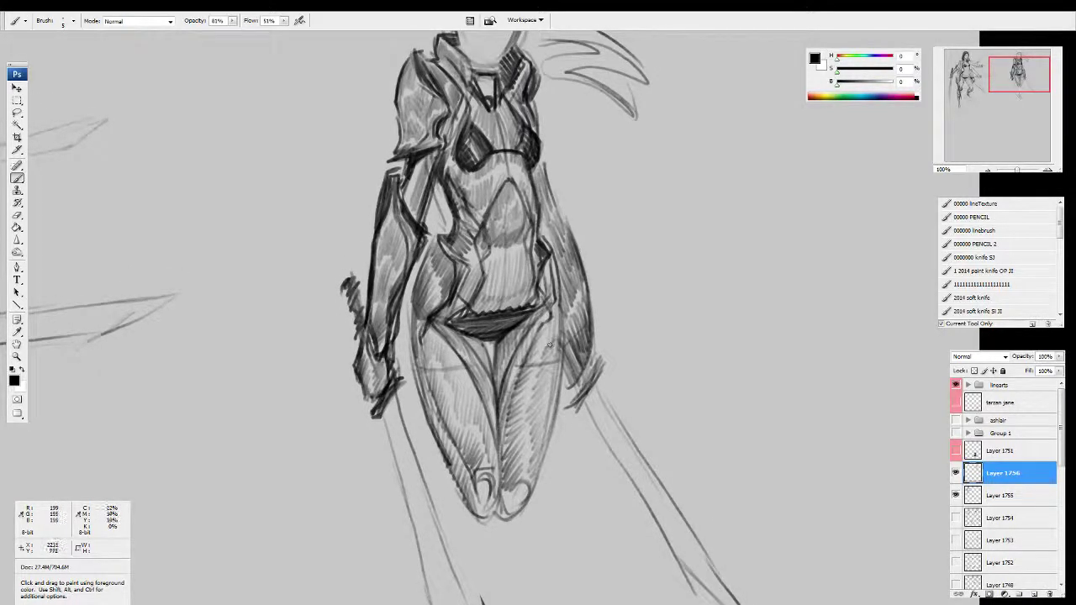
Step: Deepen the far thigh's shading, strengthen its outer contour and firm up the lines around both knees
mouse_move(547, 461)
left_mouse_down()
mouse_move(552, 402)
mouse_move(468, 528)
left_mouse_up()
left_click_drag(507, 483, 517, 404)
left_click_drag(561, 318, 531, 428)
left_click_drag(536, 413, 521, 446)
left_click_drag(551, 385, 540, 408)
left_click_drag(460, 396, 467, 445)
mouse_move(463, 432)
left_mouse_down()
mouse_move(476, 480)
mouse_move(497, 464)
mouse_move(493, 452)
left_mouse_up()
mouse_move(457, 364)
left_mouse_down()
mouse_move(451, 392)
mouse_move(499, 592)
left_mouse_up()
left_click_drag(522, 370, 528, 601)
left_click_drag(570, 305, 574, 566)
left_click_drag(633, 410, 656, 387)
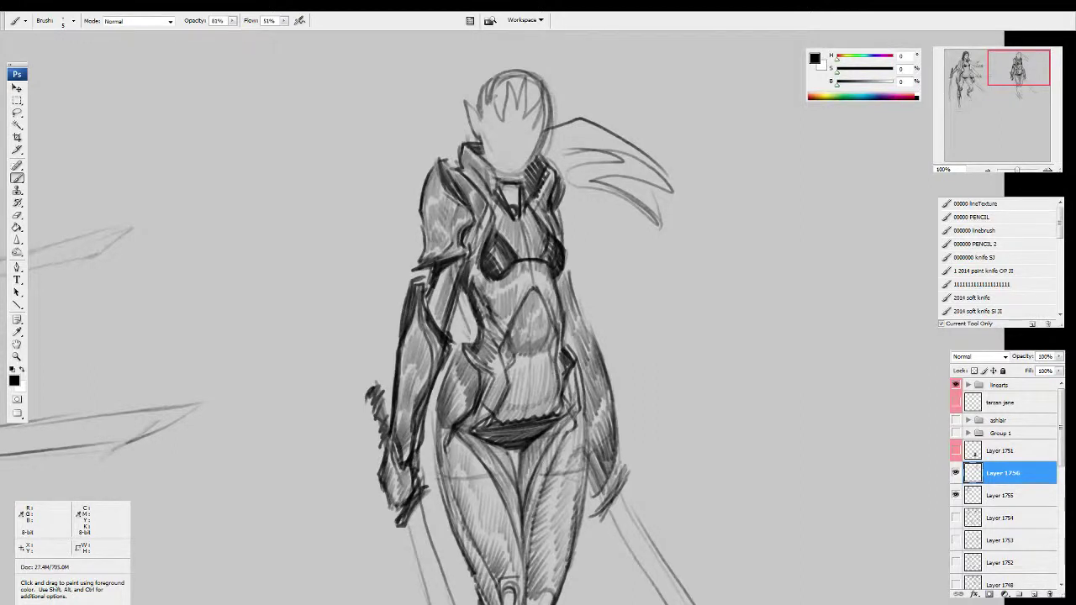
mouse_move(556, 397)
left_mouse_down()
mouse_move(556, 366)
mouse_move(521, 424)
mouse_move(539, 410)
mouse_move(534, 423)
left_mouse_up()
Step: Flip the canvas horizontally, add a dark upper-arm plate to the far arm and strengthen that arm's outer contour down to the wrist
key("ctrl+shift+h")
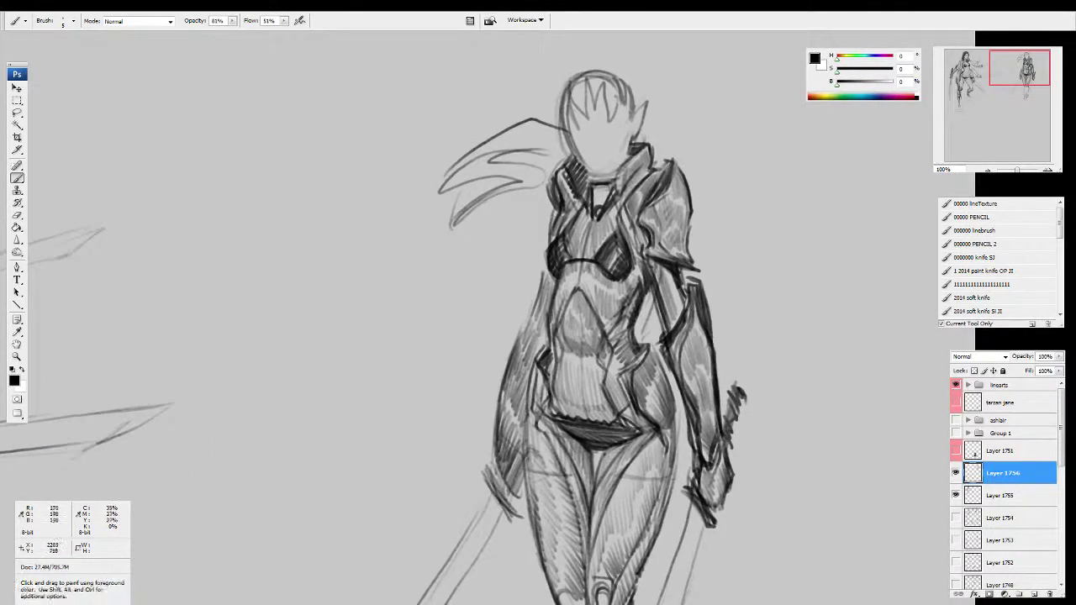
left_click_drag(548, 269, 523, 333)
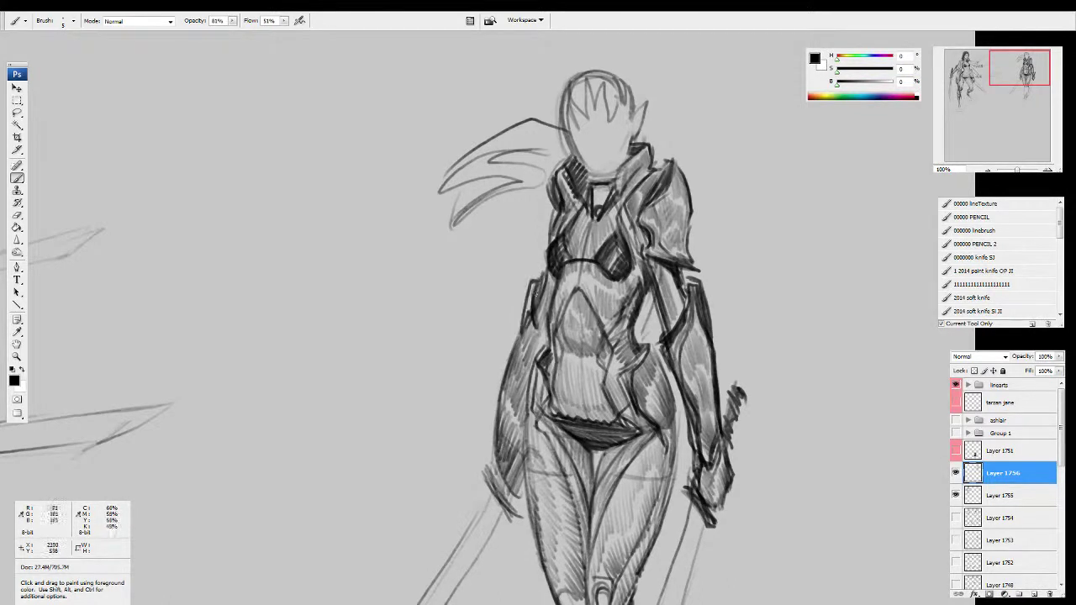
left_click_drag(536, 289, 547, 337)
left_click_drag(535, 277, 498, 427)
left_click_drag(507, 374, 495, 479)
mouse_move(499, 446)
left_mouse_down()
mouse_move(504, 406)
mouse_move(516, 458)
mouse_move(517, 427)
mouse_move(516, 445)
left_mouse_up()
left_click_drag(502, 422, 519, 443)
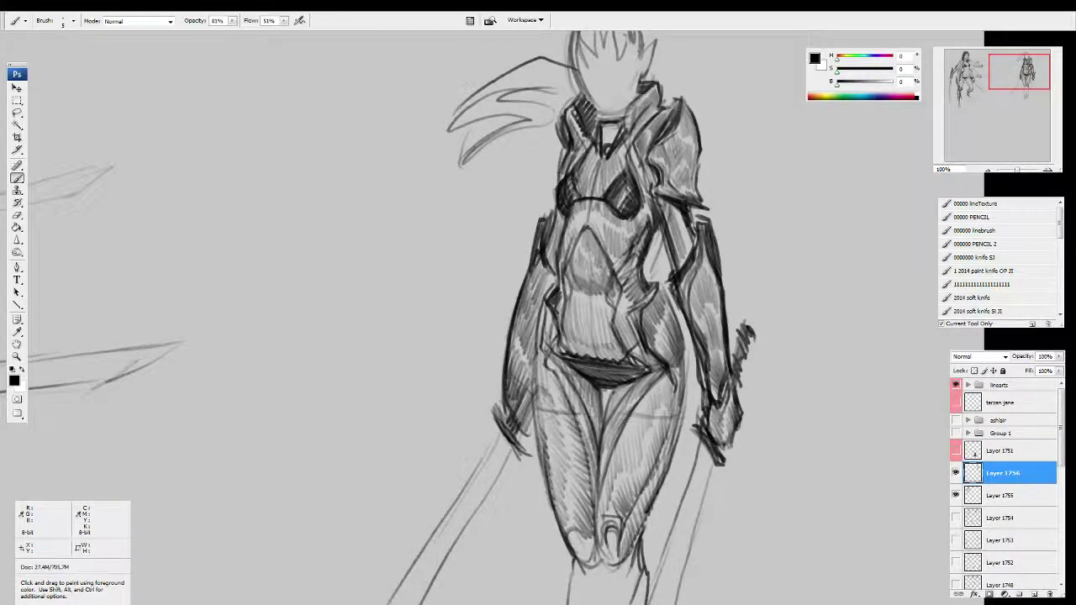
Step: Thicken the far thigh's outer contour from the hip to the knee and shade around the knee
left_click_drag(634, 486, 600, 407)
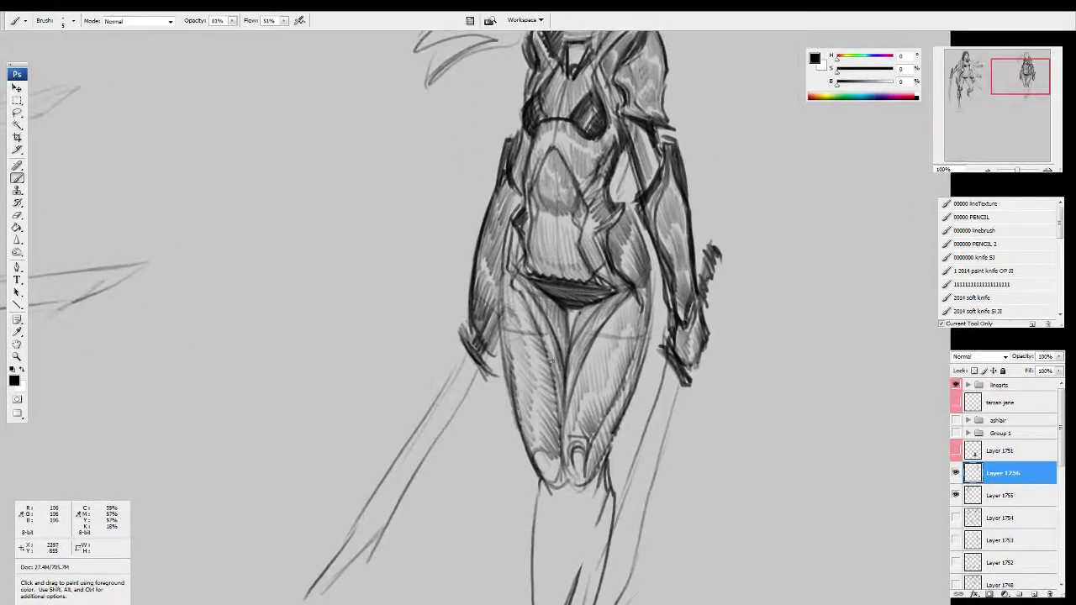
mouse_move(504, 270)
left_mouse_down()
mouse_move(501, 362)
mouse_move(533, 445)
left_mouse_up()
left_click_drag(515, 405, 543, 469)
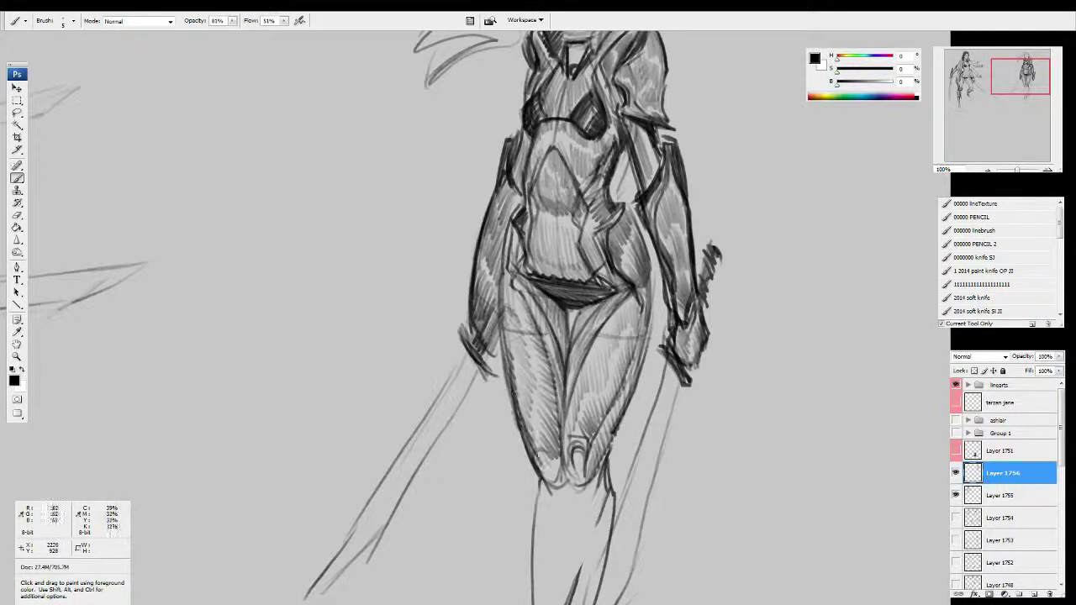
left_click_drag(528, 431, 545, 479)
mouse_move(505, 251)
left_mouse_down()
mouse_move(504, 308)
mouse_move(543, 465)
left_mouse_up()
mouse_move(584, 394)
left_mouse_down()
mouse_move(576, 472)
mouse_move(584, 444)
left_mouse_up()
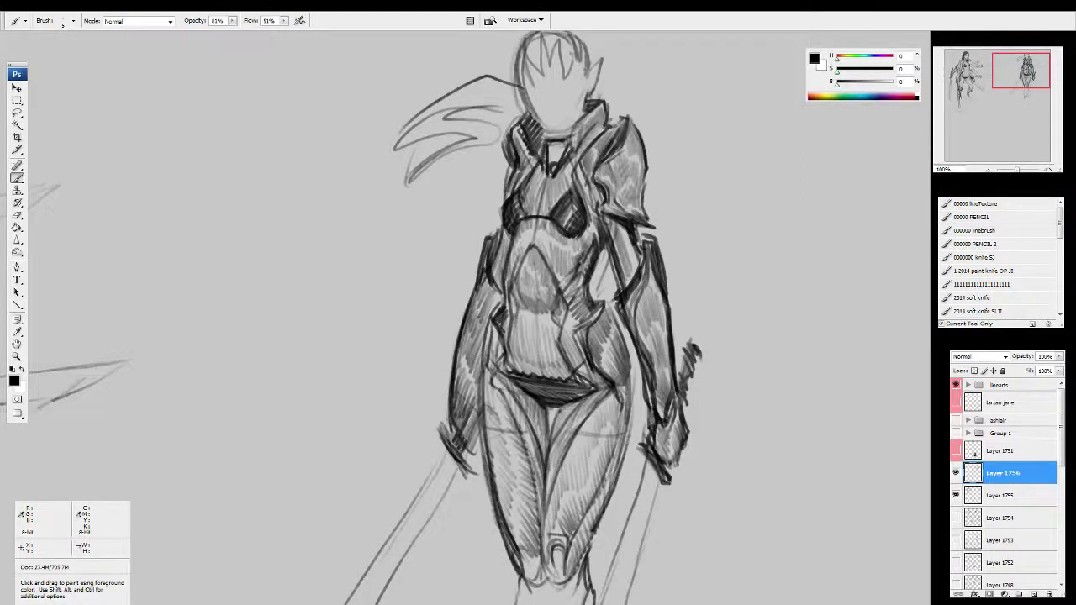
Step: Fill the hair on the head with dark spiky strokes and sketch the eyebrows, eyes, nose and mouth
mouse_move(637, 508)
left_mouse_down()
mouse_move(677, 428)
mouse_move(661, 448)
mouse_move(670, 433)
left_mouse_up()
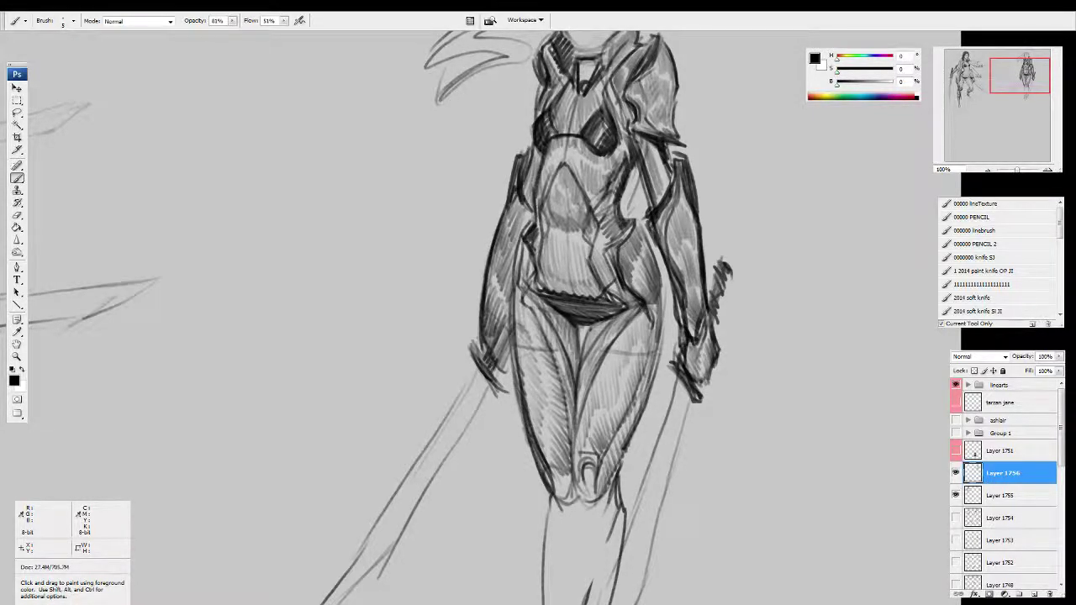
left_click_drag(695, 234, 642, 356)
left_click_drag(585, 158, 580, 166)
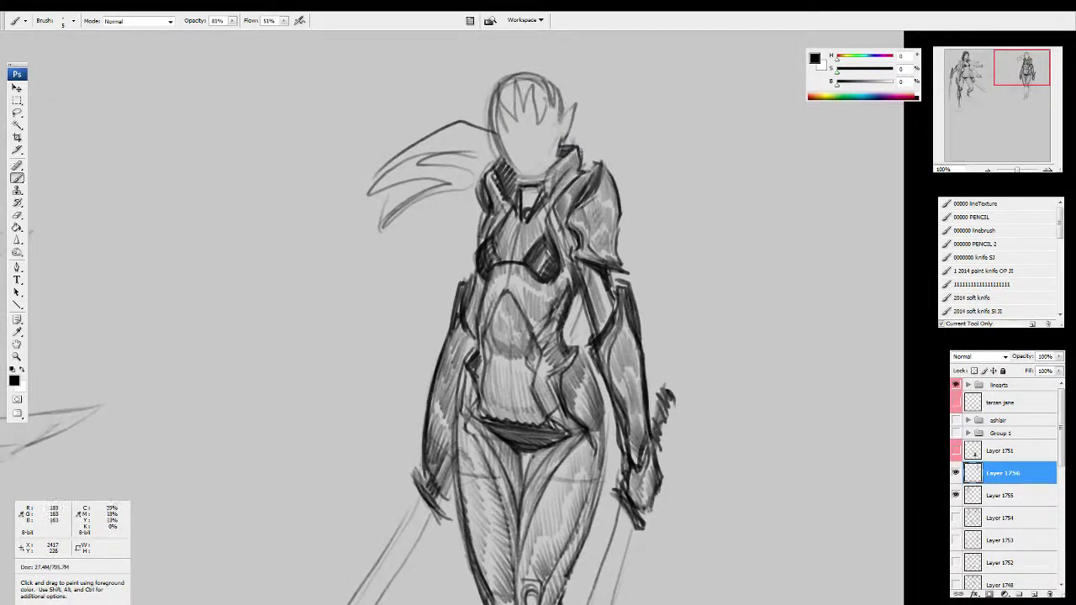
mouse_move(551, 104)
left_mouse_down()
mouse_move(556, 156)
mouse_move(530, 179)
mouse_move(551, 158)
left_mouse_up()
mouse_move(501, 104)
left_mouse_down()
mouse_move(496, 135)
mouse_move(507, 78)
mouse_move(513, 105)
mouse_move(521, 77)
mouse_move(528, 98)
mouse_move(548, 91)
left_mouse_up()
mouse_move(505, 136)
left_mouse_down()
mouse_move(507, 110)
mouse_move(521, 98)
mouse_move(556, 116)
mouse_move(518, 89)
mouse_move(504, 99)
mouse_move(526, 77)
mouse_move(551, 83)
left_mouse_up()
left_click_drag(552, 119, 555, 89)
mouse_move(533, 137)
left_mouse_down()
mouse_move(549, 145)
mouse_move(548, 129)
left_mouse_up()
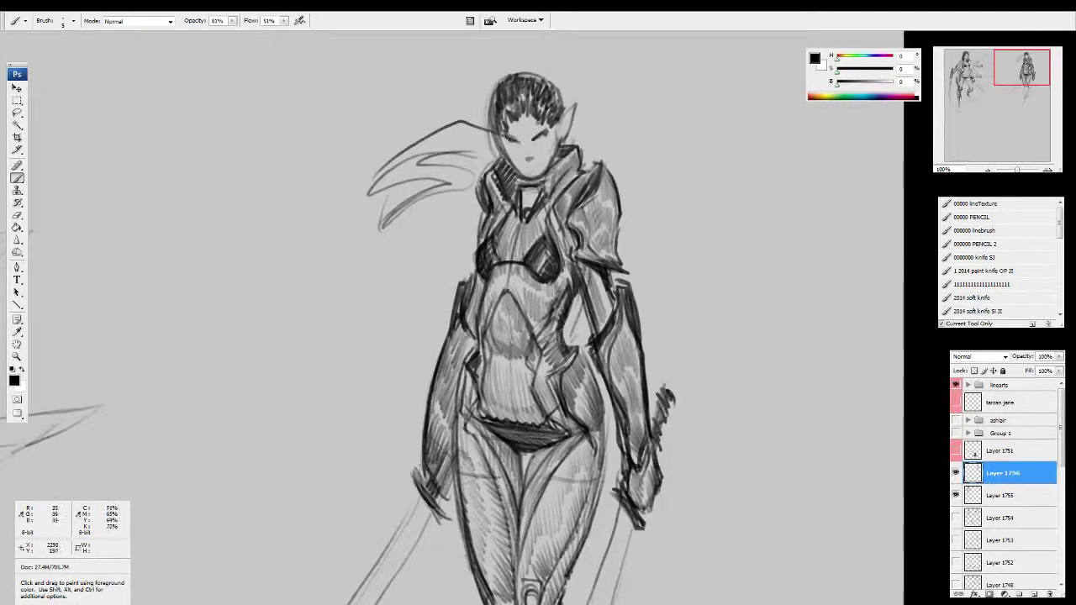
left_click_drag(507, 143, 513, 136)
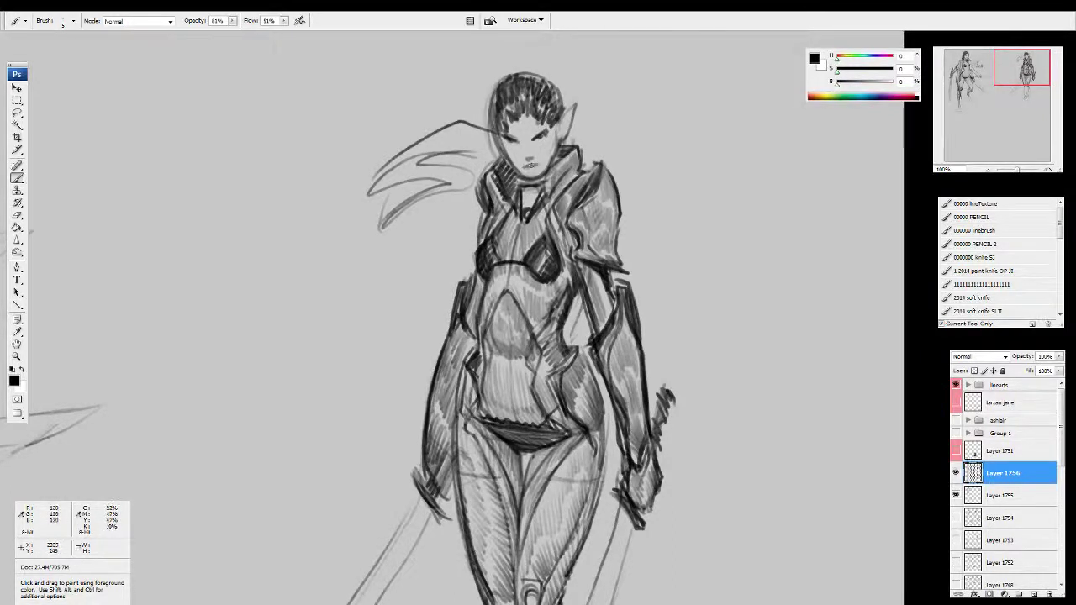
Step: Fill the flowing ponytail with dark strands, add a loose curl beneath it and flip the canvas back horizontally
mouse_move(494, 154)
left_mouse_down()
mouse_move(475, 158)
mouse_move(503, 152)
mouse_move(461, 138)
mouse_move(496, 136)
mouse_move(467, 128)
mouse_move(439, 126)
mouse_move(434, 138)
mouse_move(464, 134)
mouse_move(434, 148)
mouse_move(453, 153)
mouse_move(412, 157)
mouse_move(407, 144)
mouse_move(370, 192)
mouse_move(408, 168)
mouse_move(459, 163)
mouse_move(411, 178)
mouse_move(467, 176)
mouse_move(395, 216)
mouse_move(452, 211)
mouse_move(441, 189)
mouse_move(471, 177)
mouse_move(395, 161)
mouse_move(378, 185)
mouse_move(424, 178)
mouse_move(409, 168)
mouse_move(480, 173)
mouse_move(420, 206)
mouse_move(413, 235)
left_mouse_up()
key("e")
key("b")
key("F2")
left_click_drag(649, 300, 674, 280)
left_click_drag(408, 95, 412, 131)
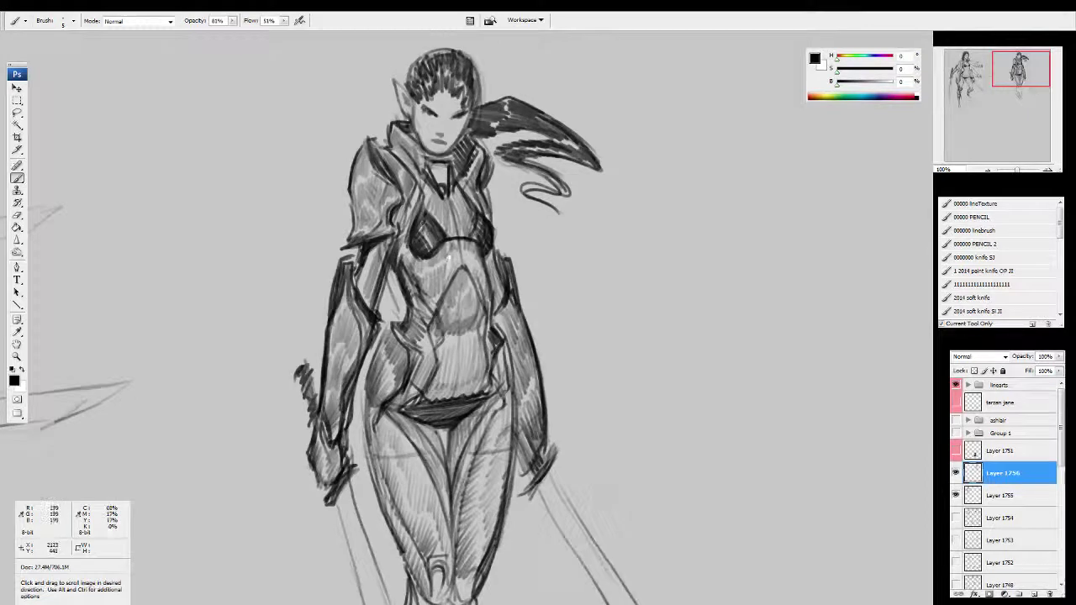
Step: Move the armored figure closer to the neighbouring sword-holding figure and save the document
mouse_move(476, 346)
left_mouse_down()
mouse_move(486, 282)
mouse_move(496, 306)
mouse_move(558, 350)
left_mouse_up()
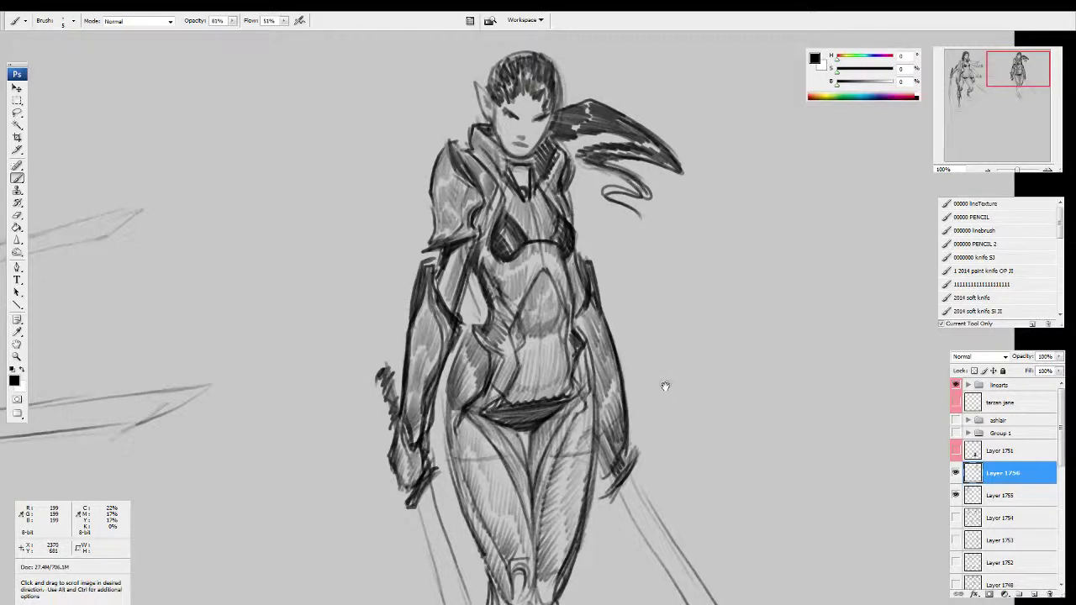
left_click_drag(663, 384, 679, 379)
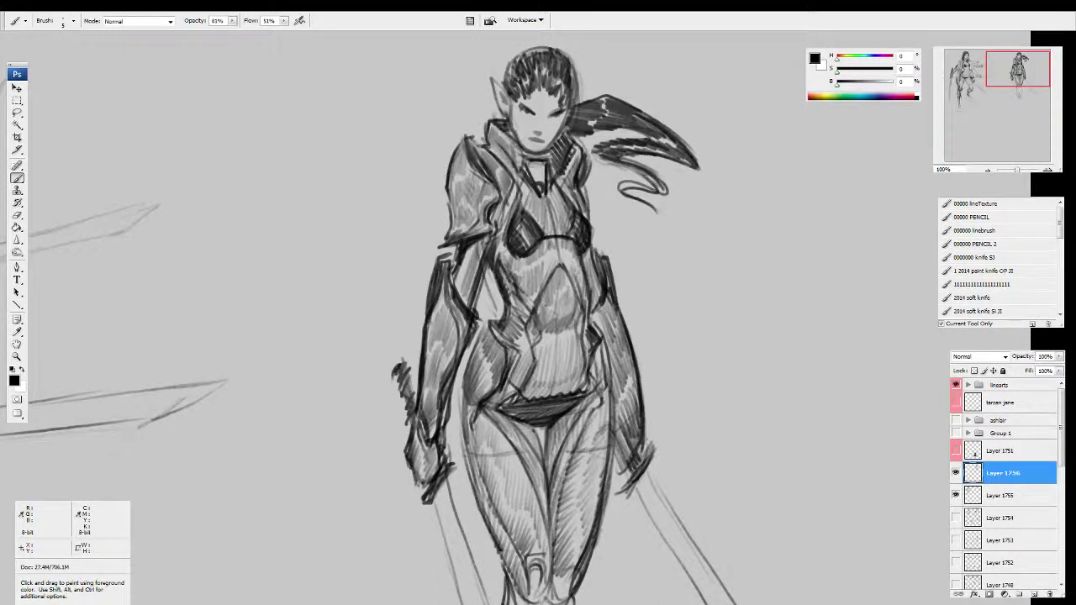
left_click_drag(588, 414, 796, 421)
key("v")
mouse_move(600, 590)
left_mouse_down()
mouse_move(732, 506)
mouse_move(697, 514)
mouse_move(624, 485)
mouse_move(527, 488)
left_mouse_up()
key("b")
key("ctrl+s")
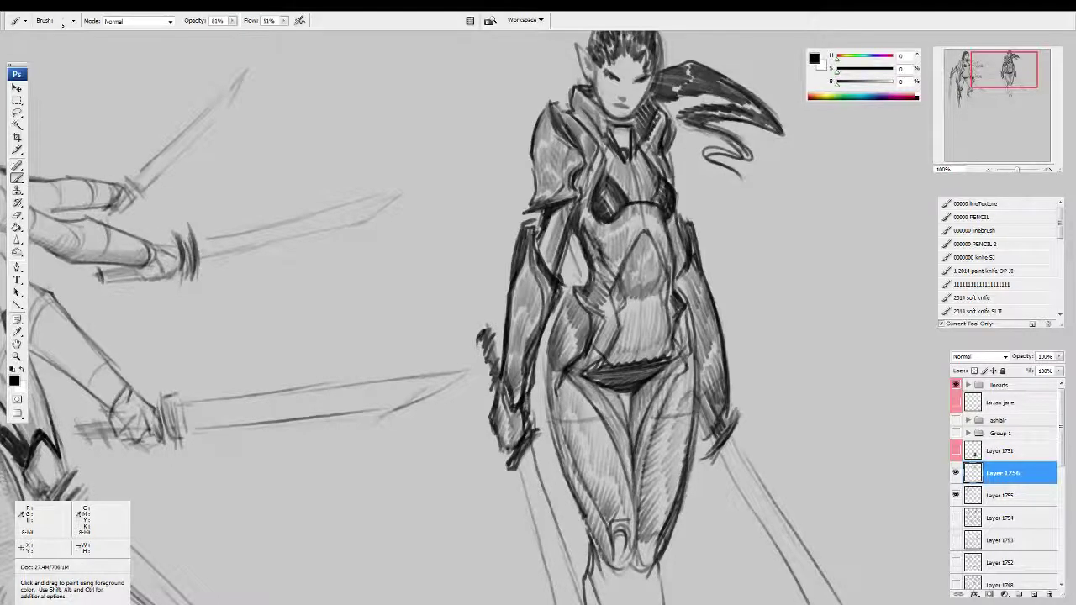
Step: Deepen the shading on the near forearm armor and merge Layer 1756 down into Layer 1755
mouse_move(521, 277)
left_mouse_down()
mouse_move(448, 236)
mouse_move(462, 274)
mouse_move(451, 242)
mouse_move(442, 330)
mouse_move(465, 264)
mouse_move(454, 256)
mouse_move(461, 246)
mouse_move(469, 252)
mouse_move(488, 177)
left_mouse_up()
mouse_move(510, 249)
left_mouse_down()
mouse_move(498, 207)
mouse_move(510, 241)
left_mouse_up()
mouse_move(675, 295)
left_mouse_down()
mouse_move(639, 356)
mouse_move(635, 328)
left_mouse_up()
left_click_drag(777, 399, 681, 384)
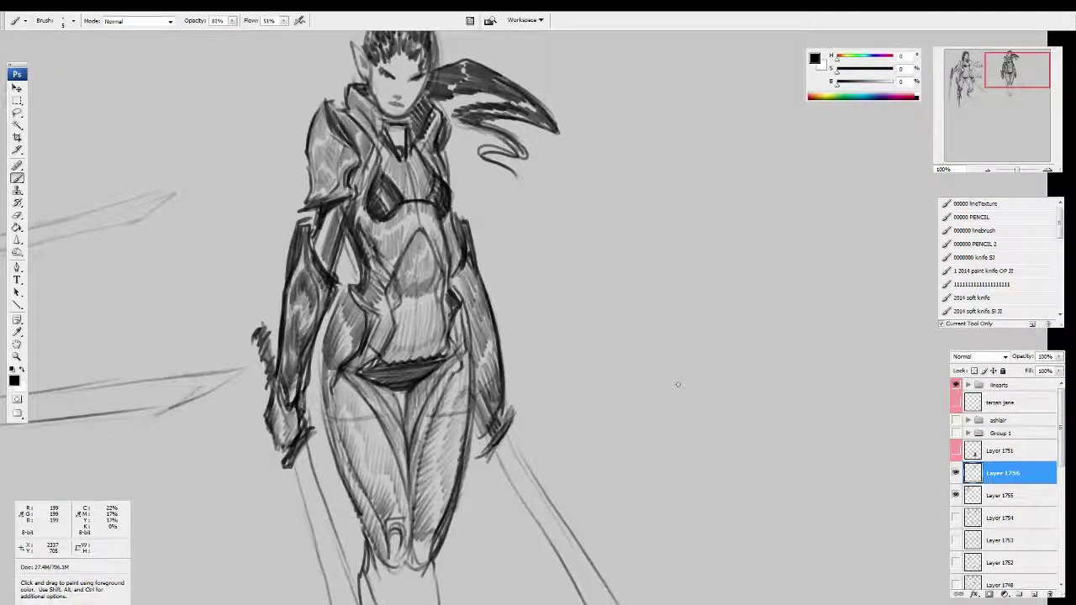
left_click_drag(667, 401, 586, 382)
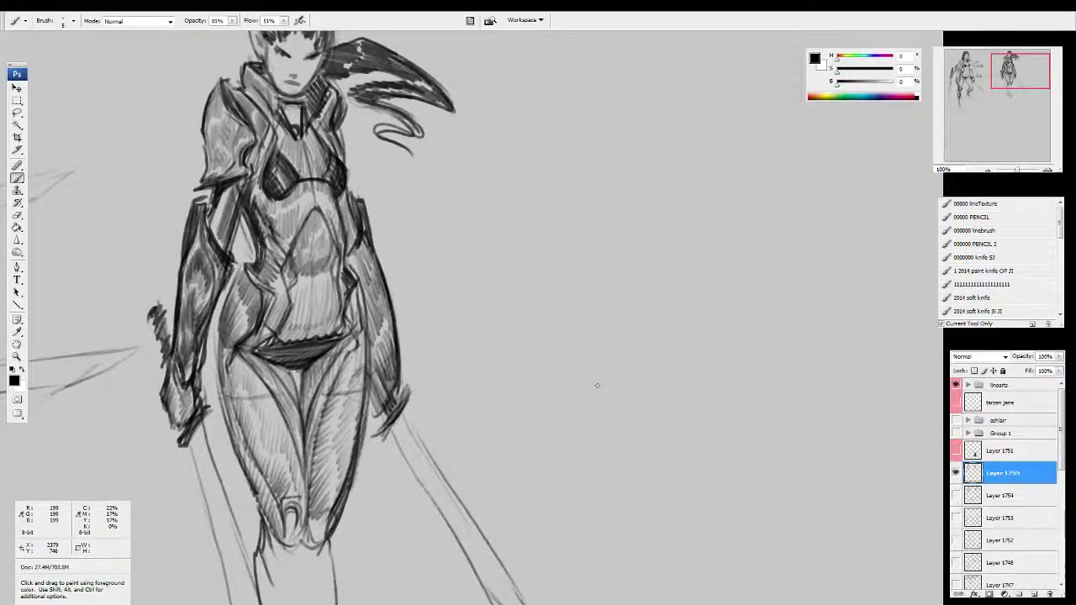
Step: Start a rough new sketch of light, pointed curved strokes in the empty canvas area beside the armored figure
left_click_drag(597, 385, 509, 402)
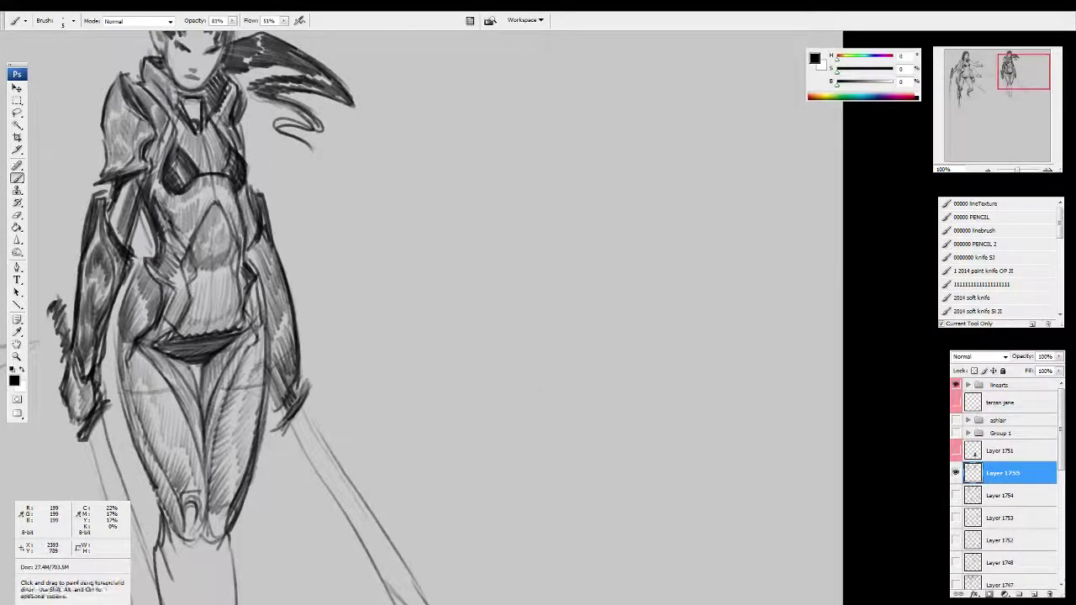
mouse_move(507, 343)
left_mouse_down()
mouse_move(497, 358)
mouse_move(488, 337)
mouse_move(532, 340)
mouse_move(528, 322)
left_mouse_up()
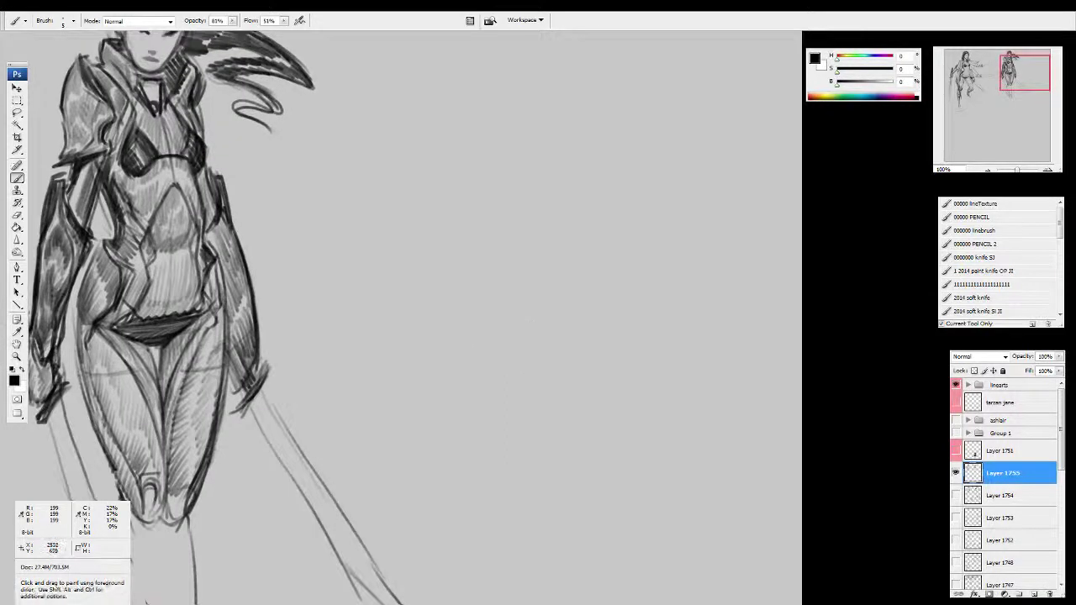
mouse_move(497, 171)
left_mouse_down()
mouse_move(524, 186)
mouse_move(535, 237)
left_mouse_up()
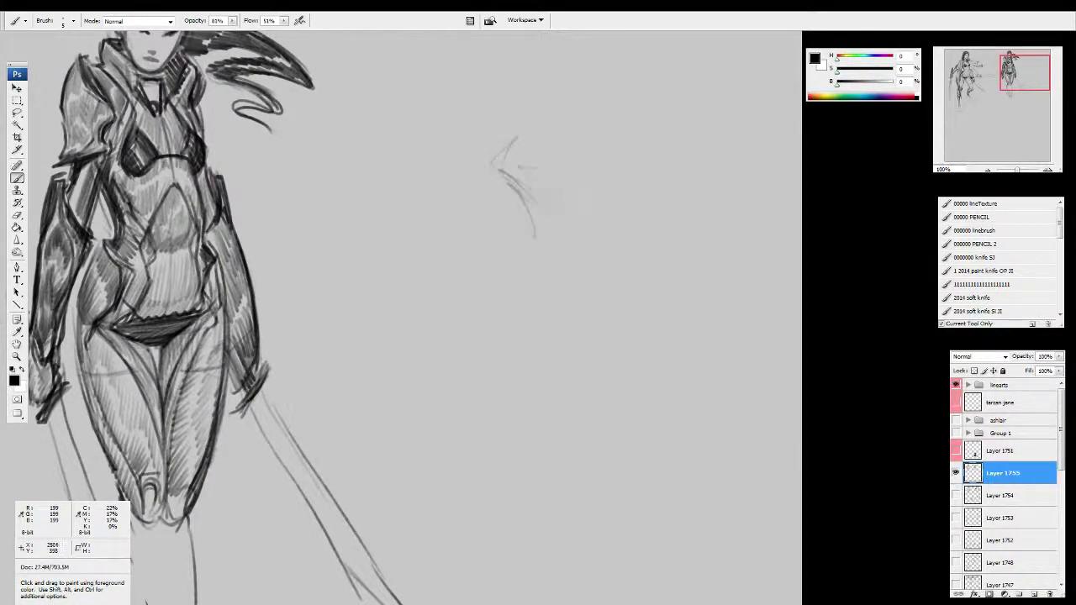
left_click_drag(561, 201, 575, 215)
mouse_move(538, 173)
left_mouse_down()
mouse_move(570, 135)
mouse_move(605, 156)
mouse_move(600, 189)
mouse_move(548, 230)
left_mouse_up()
mouse_move(495, 176)
left_mouse_down()
mouse_move(506, 241)
mouse_move(545, 245)
left_mouse_up()
mouse_move(583, 237)
left_mouse_down()
mouse_move(564, 251)
mouse_move(597, 223)
left_mouse_up()
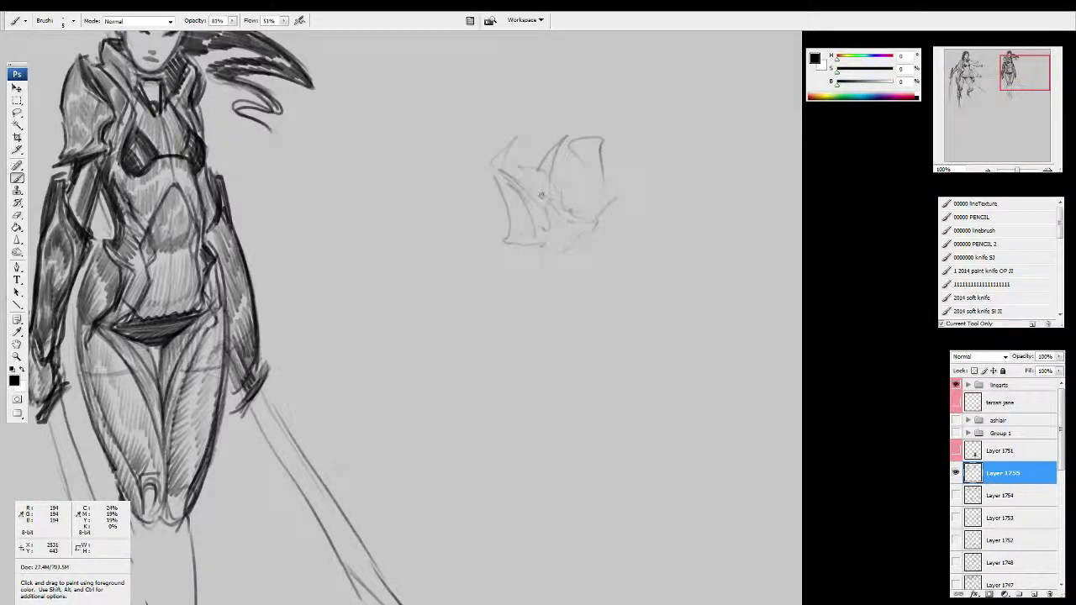
Step: Rough in the new sketch's rounded oval form with a peaked top and reinforce its side and lower contours
mouse_move(548, 140)
left_mouse_down()
mouse_move(530, 178)
mouse_move(554, 232)
mouse_move(577, 125)
left_mouse_up()
left_click_drag(602, 162, 581, 227)
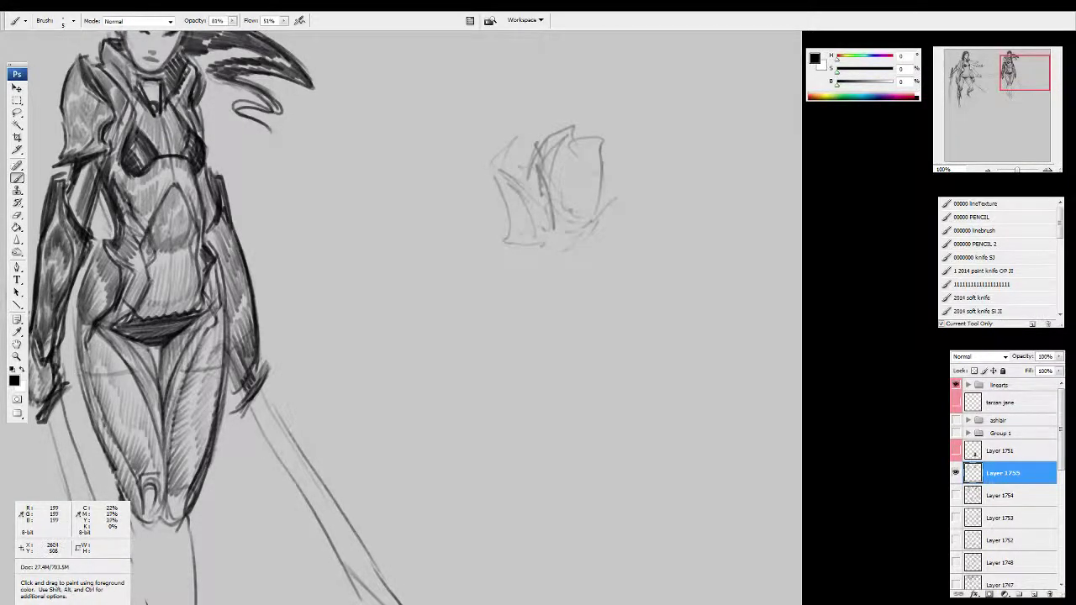
left_click_drag(604, 190, 585, 232)
left_click_drag(551, 183, 558, 216)
left_click_drag(567, 233, 596, 217)
left_click_drag(550, 182, 574, 222)
left_click_drag(579, 222, 598, 214)
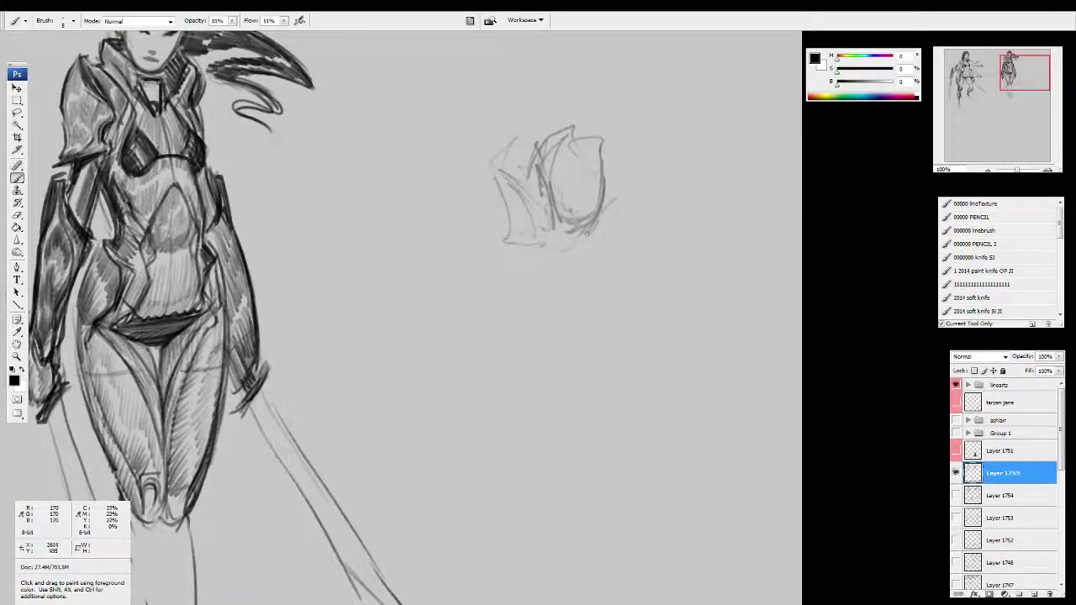